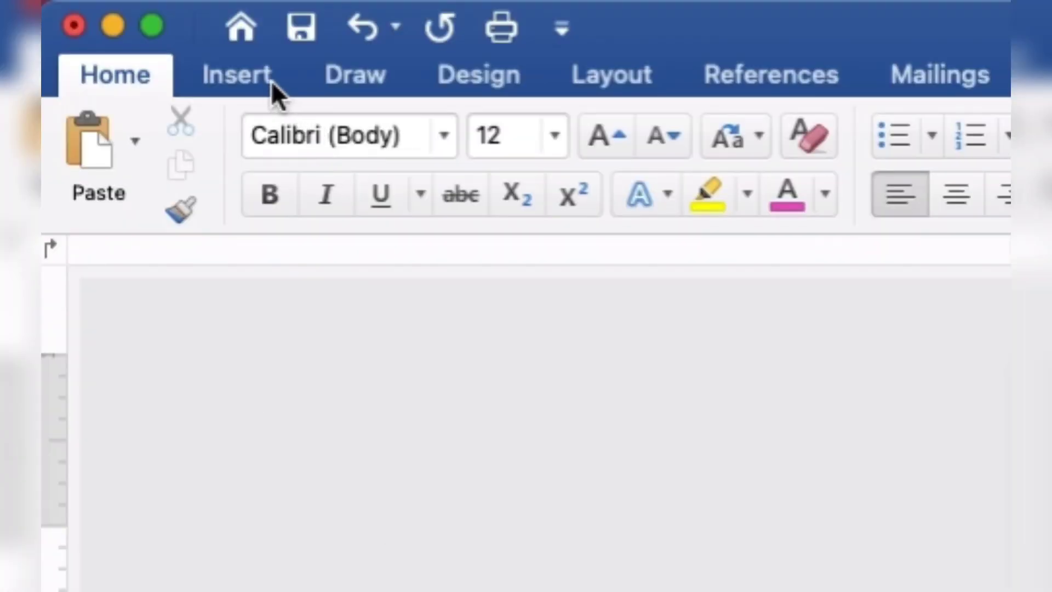
Insert the violet and pink ombre background JPEG from the violet and pink folder
click(271, 81)
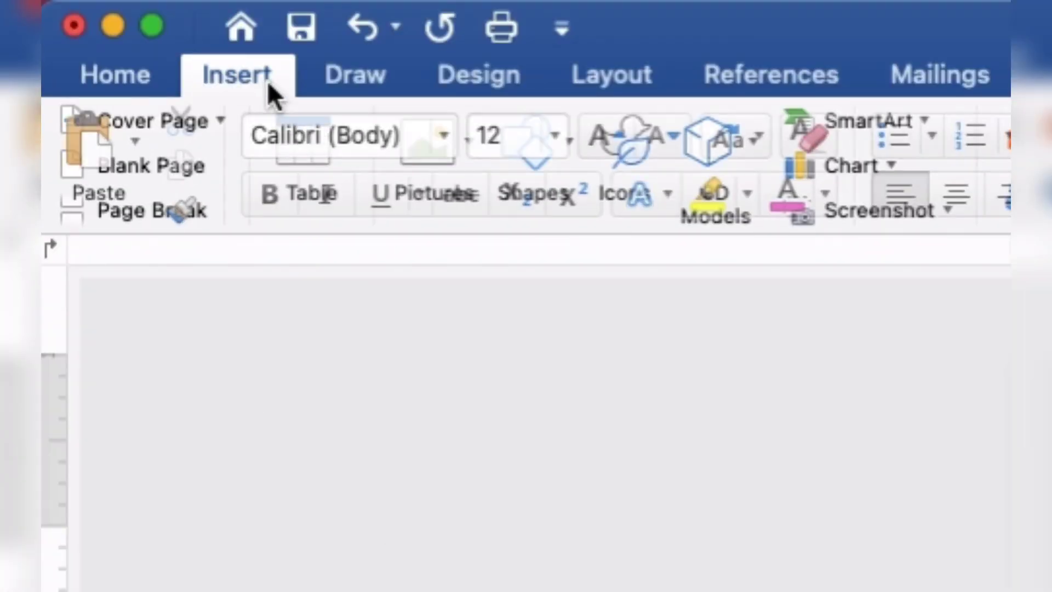
click(445, 141)
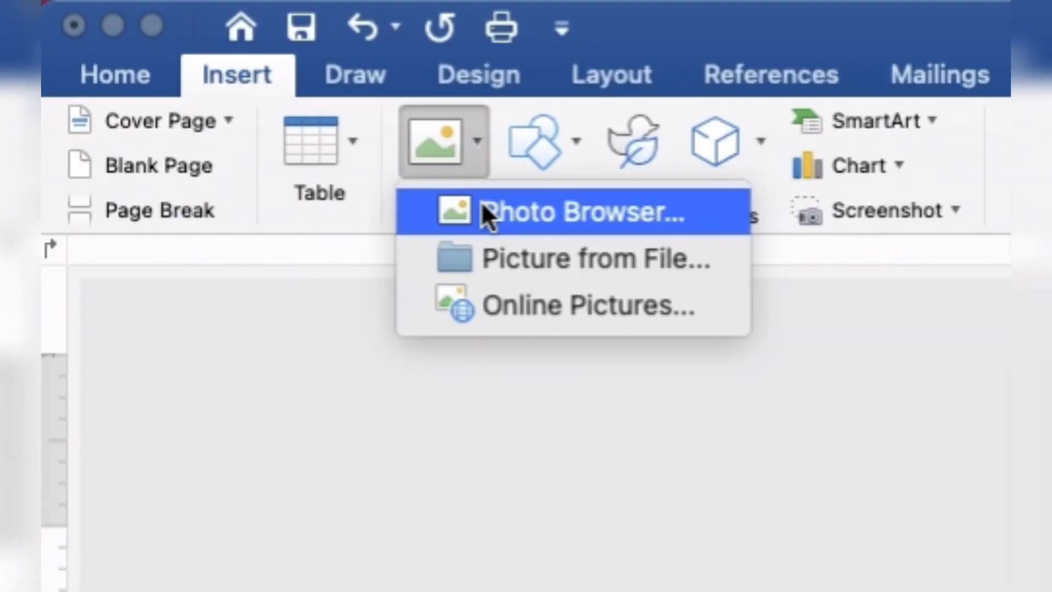
click(491, 257)
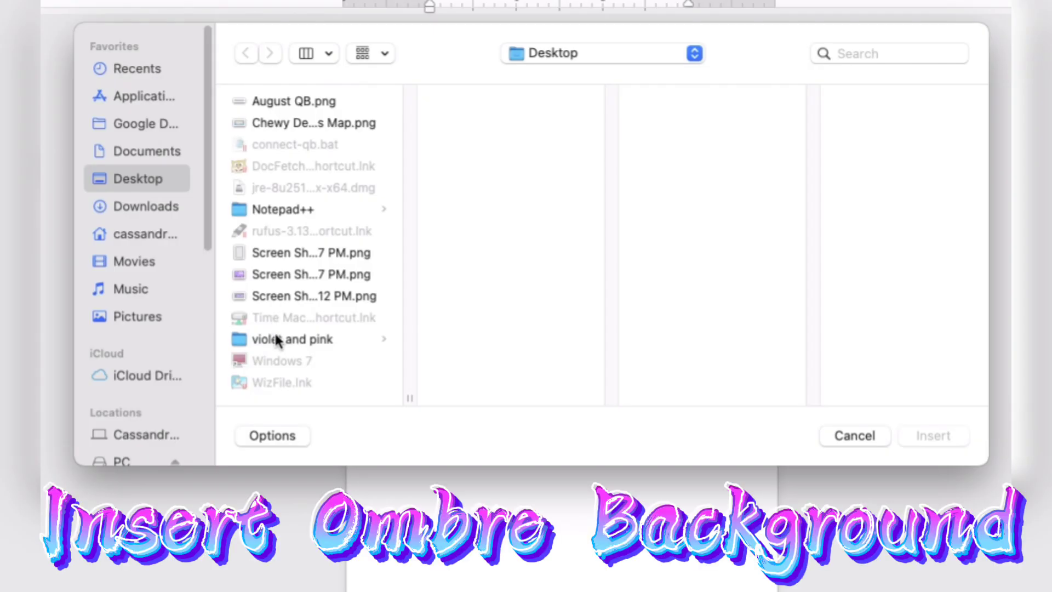
click(331, 318)
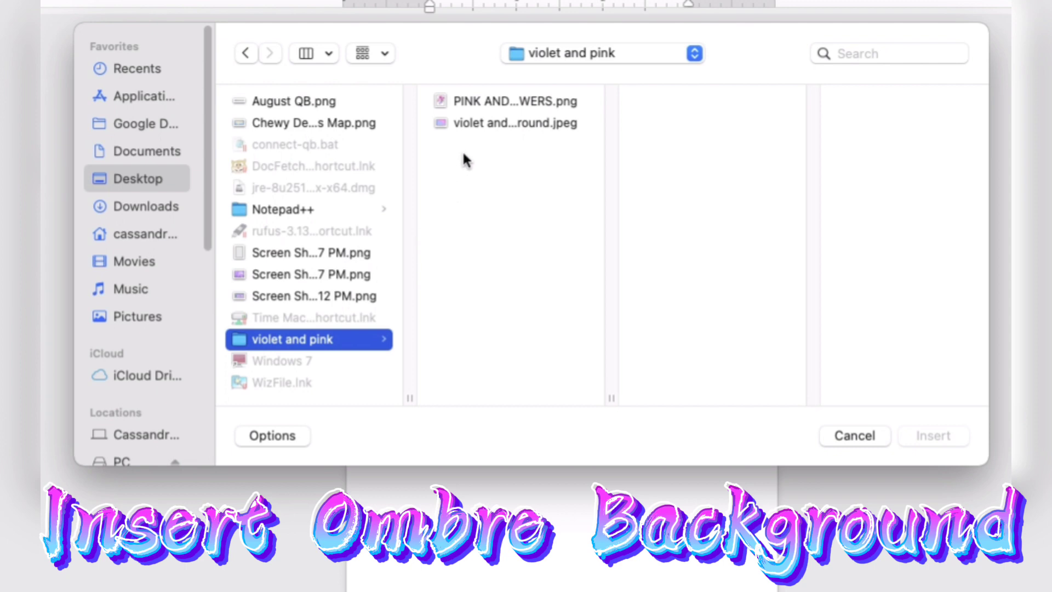
click(472, 121)
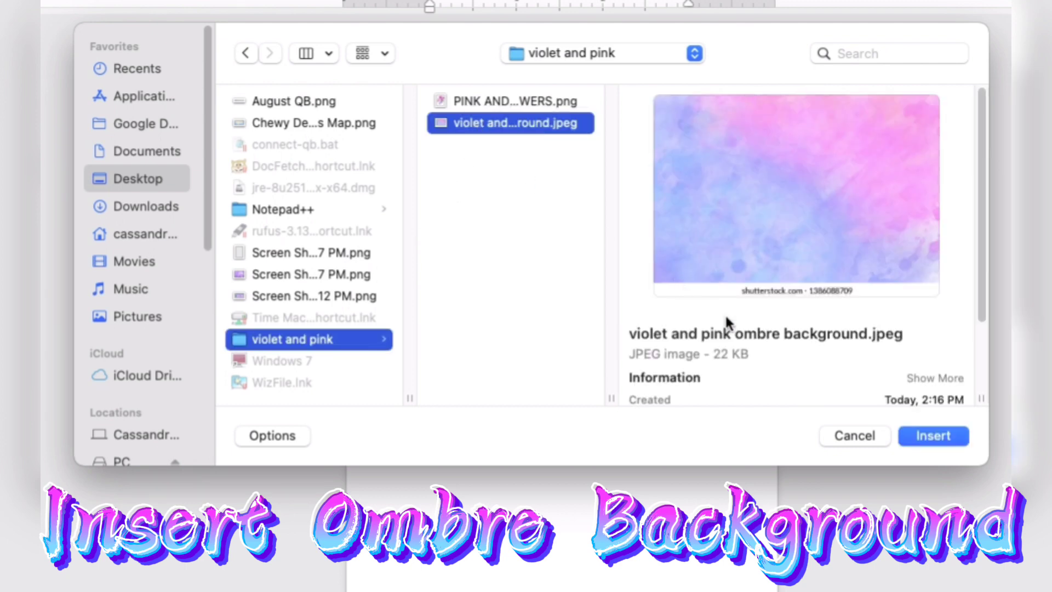
click(933, 436)
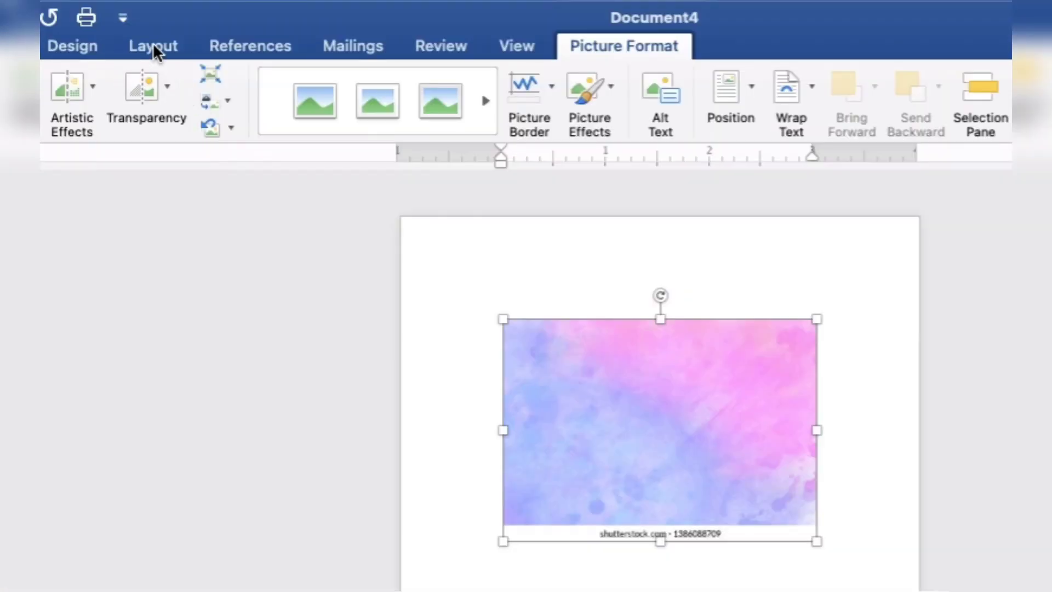
Set the ombre image to wrap Behind Text and rotate it 90° to portrait
click(238, 26)
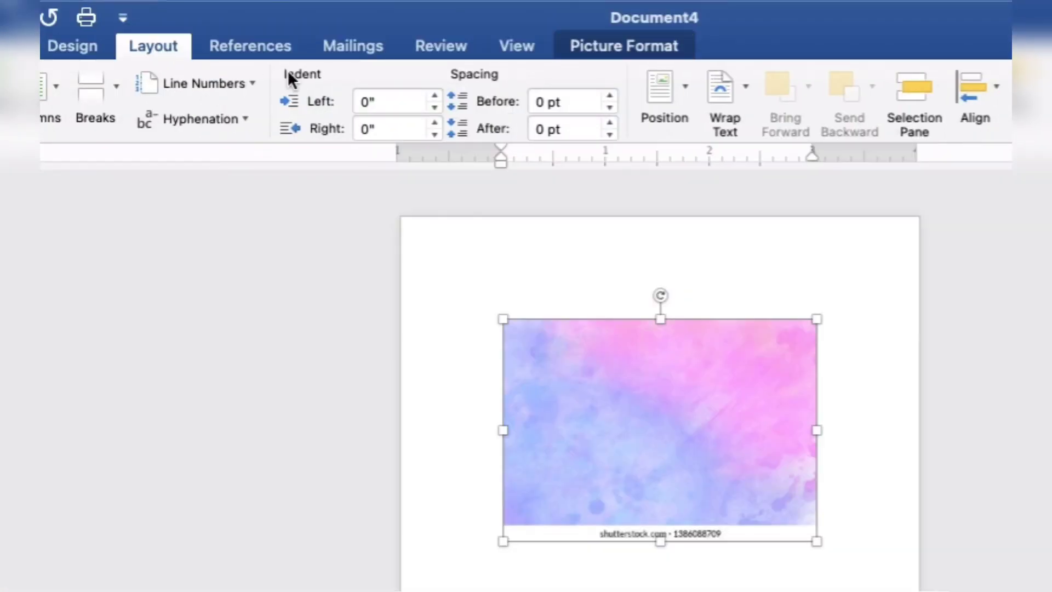
click(724, 95)
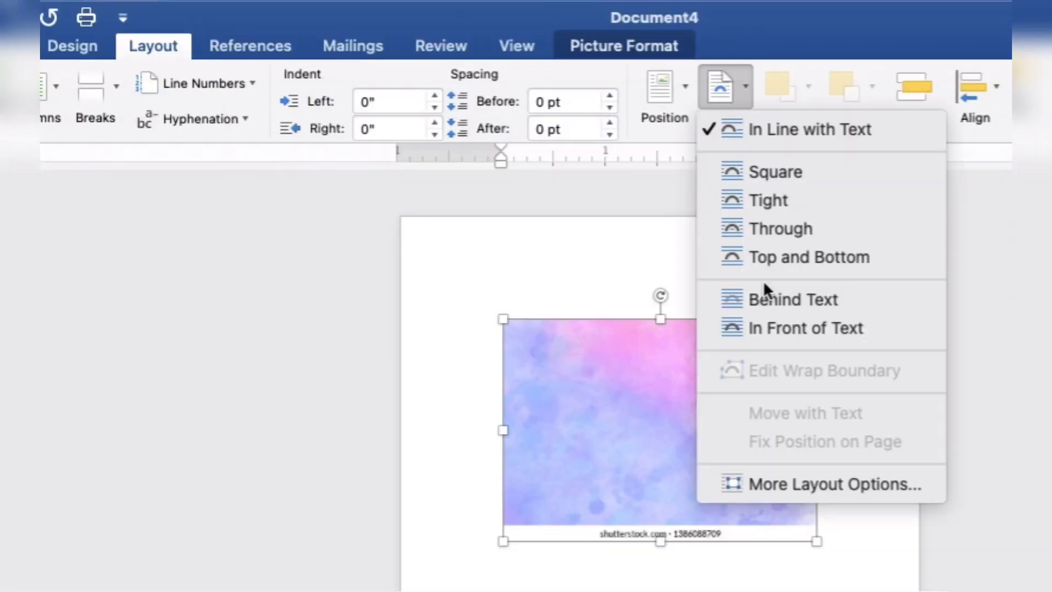
click(770, 307)
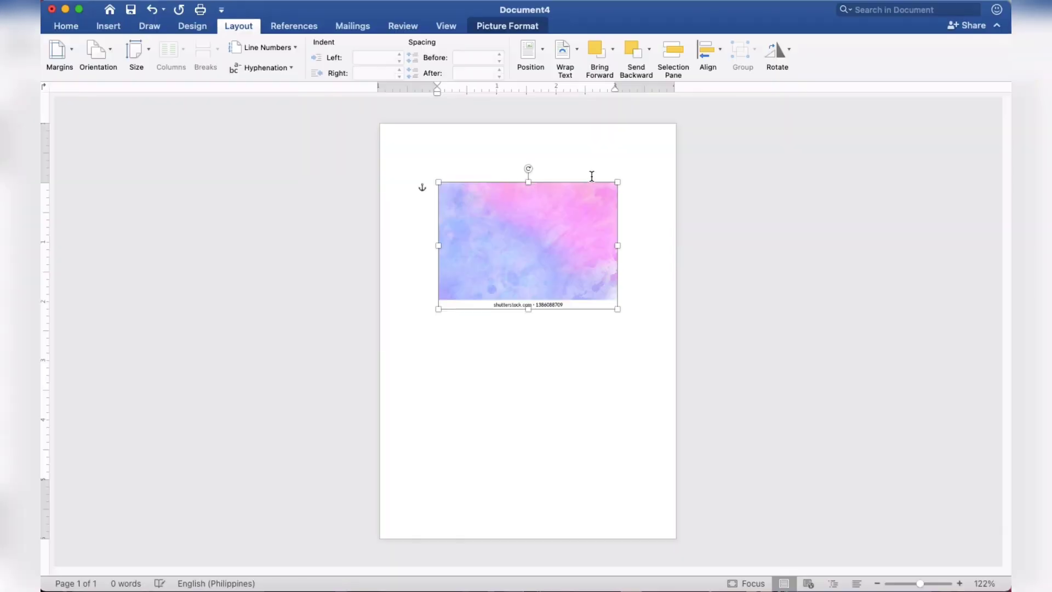
drag(529, 170, 592, 248)
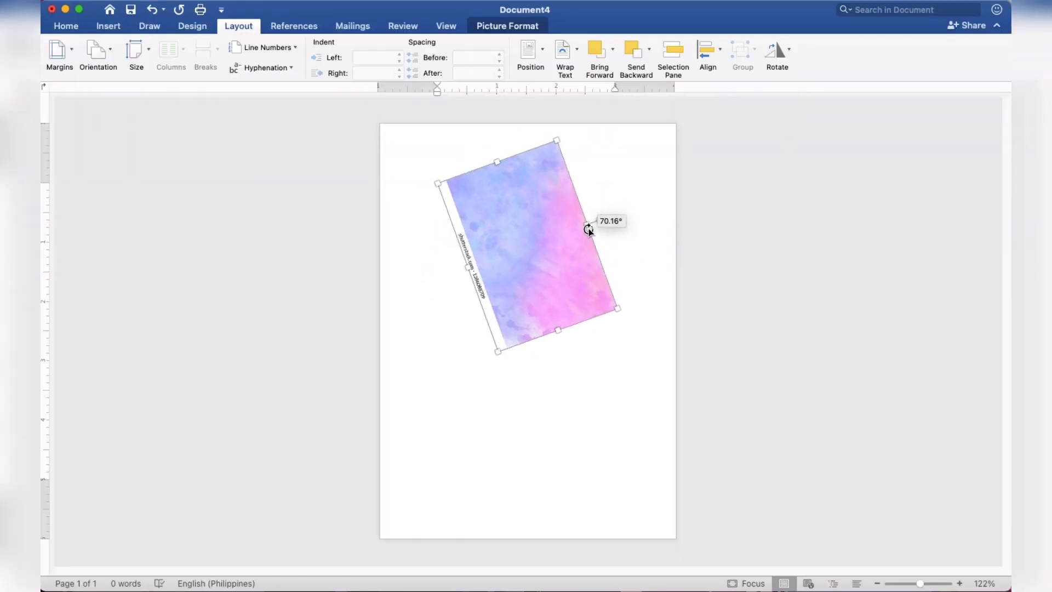
Move the ombre image to the top-left and stretch it to cover the page edge to edge
drag(510, 183, 433, 156)
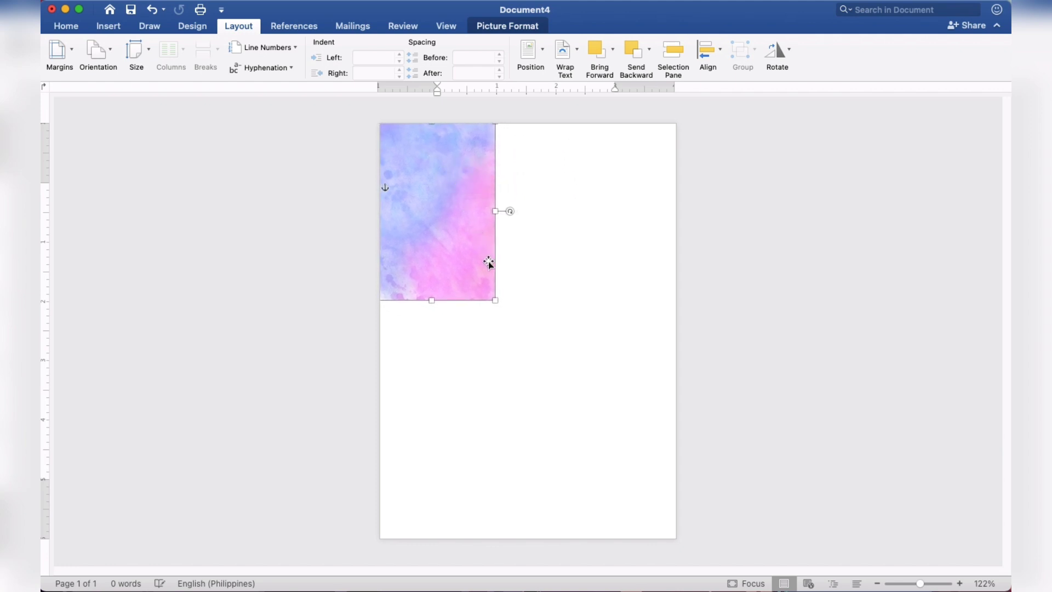
drag(494, 300, 663, 535)
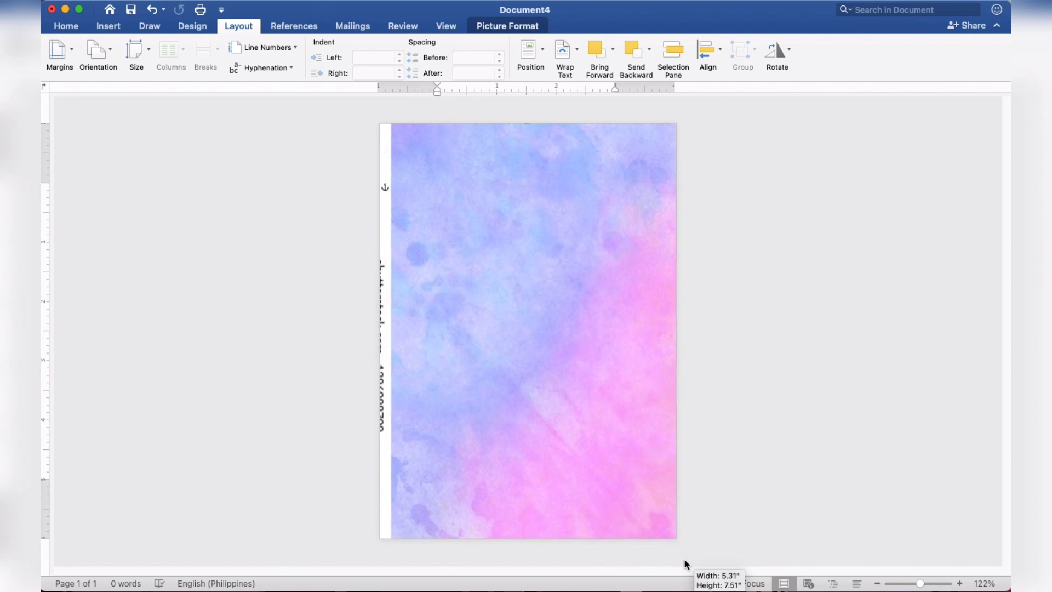
drag(663, 536, 686, 560)
mouse_move(615, 416)
mouse_down()
mouse_move(602, 414)
mouse_move(597, 368)
mouse_up()
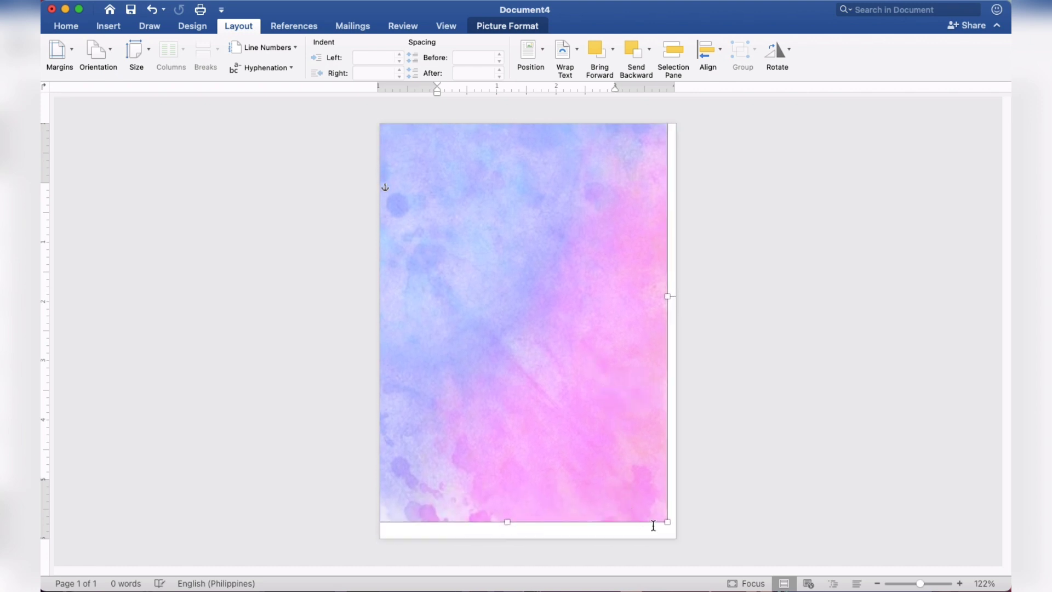
drag(668, 522, 676, 538)
drag(629, 463, 635, 471)
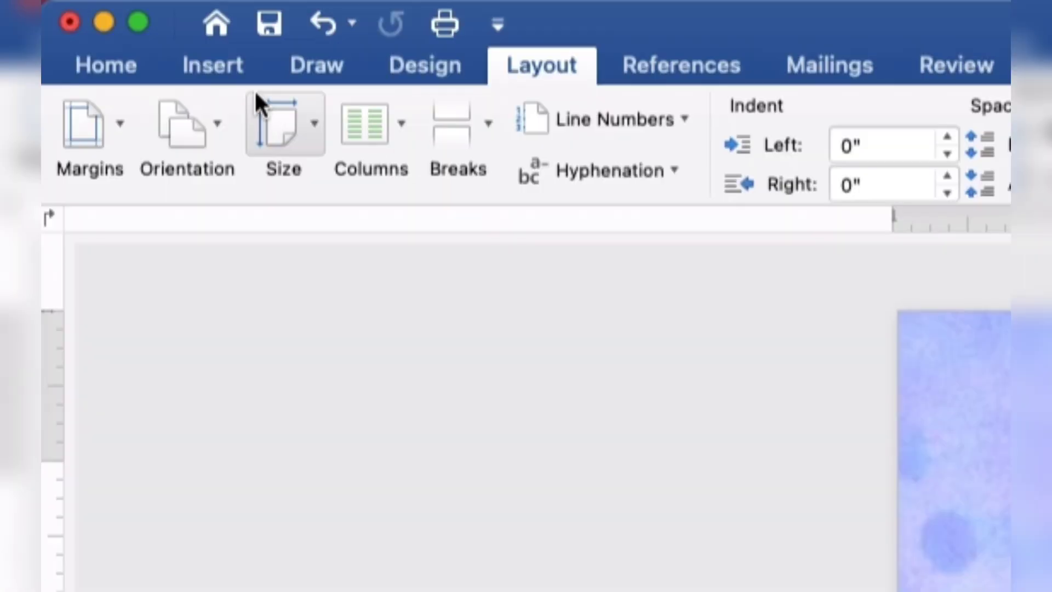
Insert PINK AND VIOLET FLOWERS.png from the violet and pink folder over the background
click(114, 27)
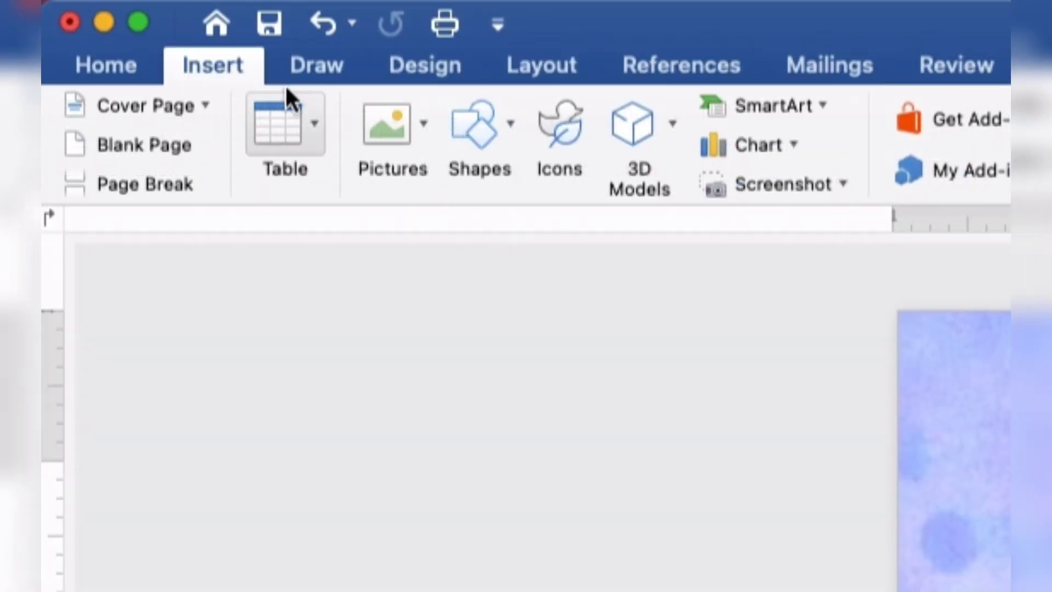
click(397, 134)
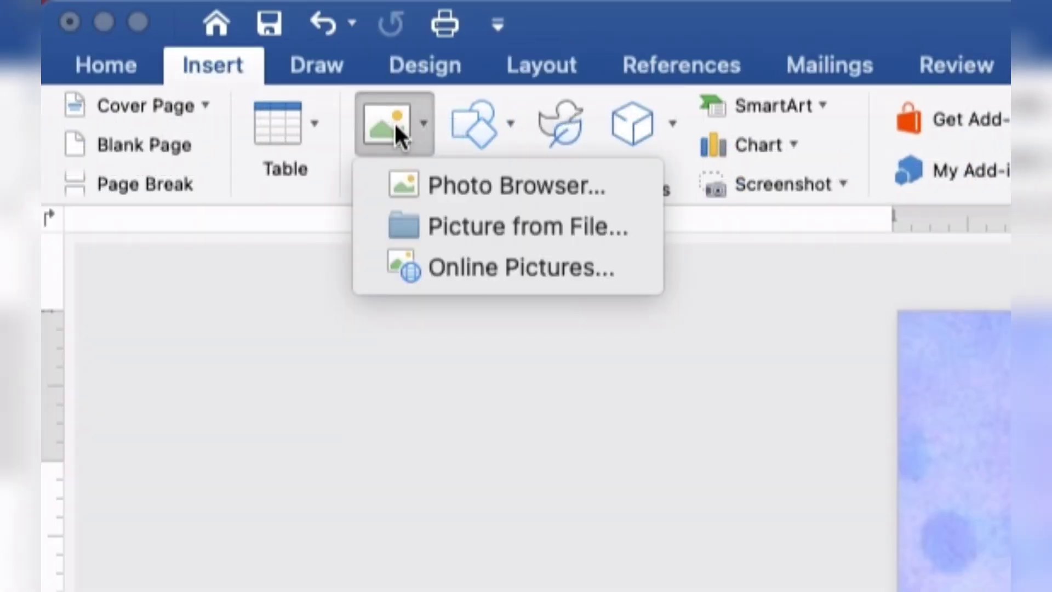
click(447, 226)
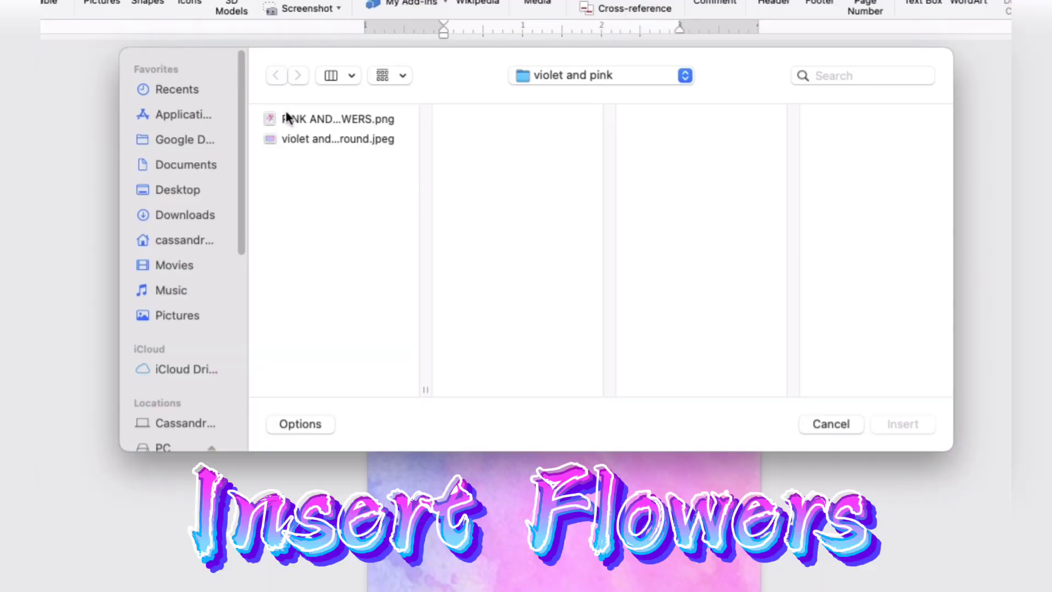
click(325, 157)
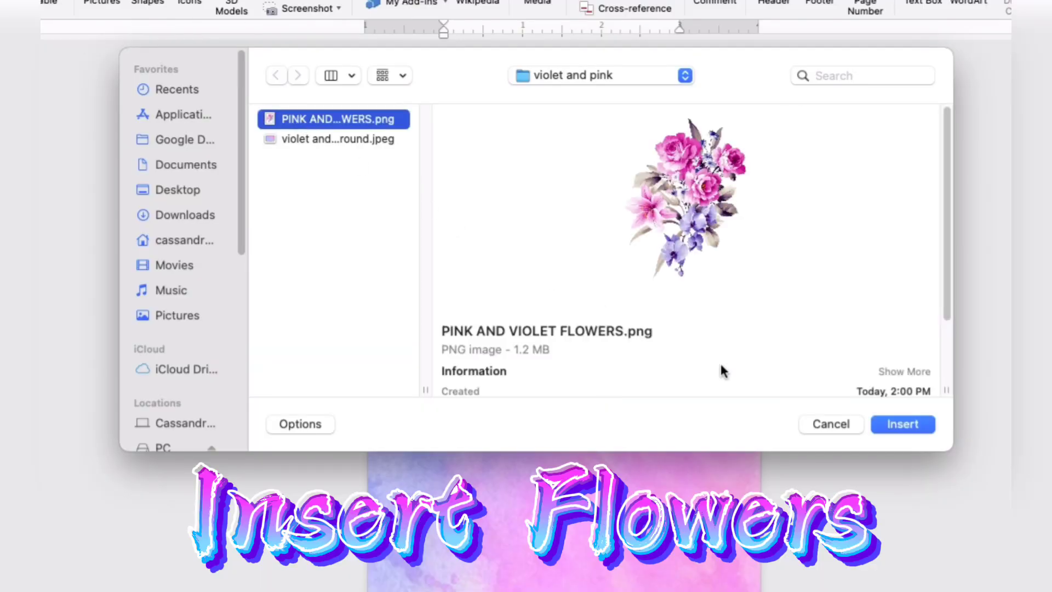
click(898, 428)
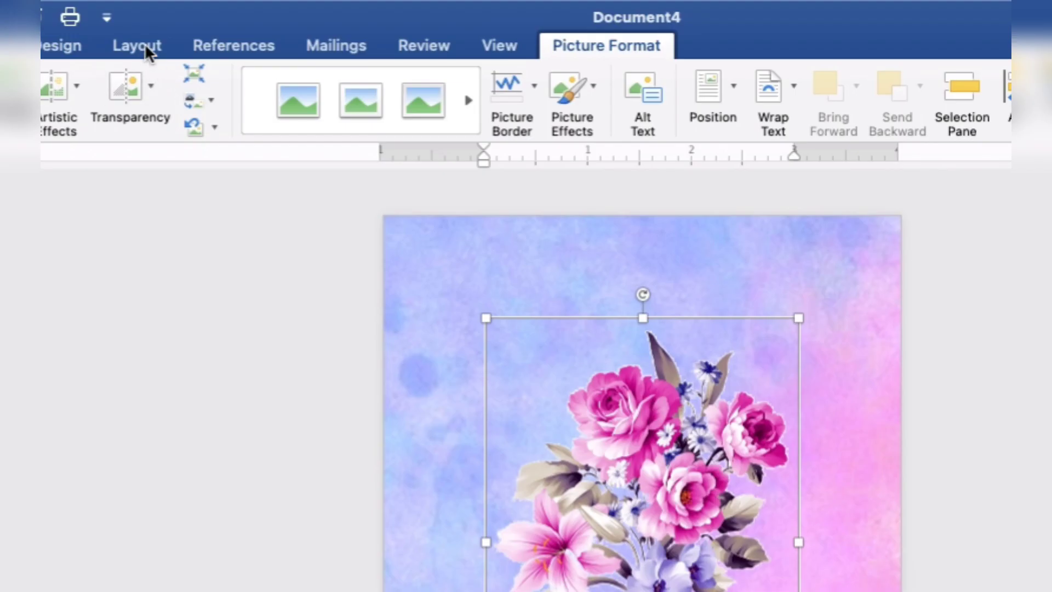
Wrap the flower bouquet Behind Text and drag it into the page's top-left corner
click(243, 25)
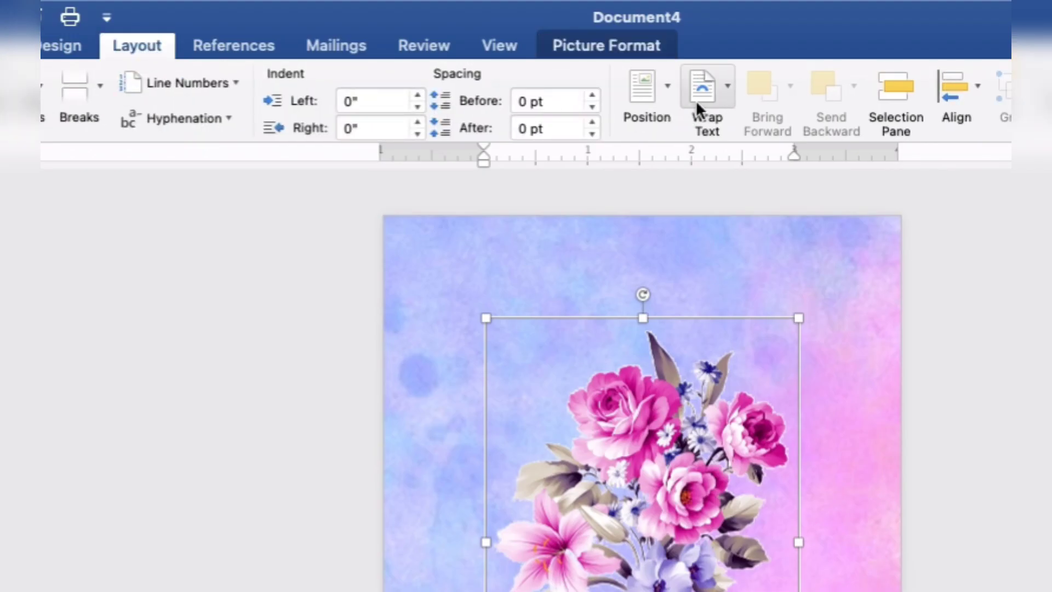
click(709, 91)
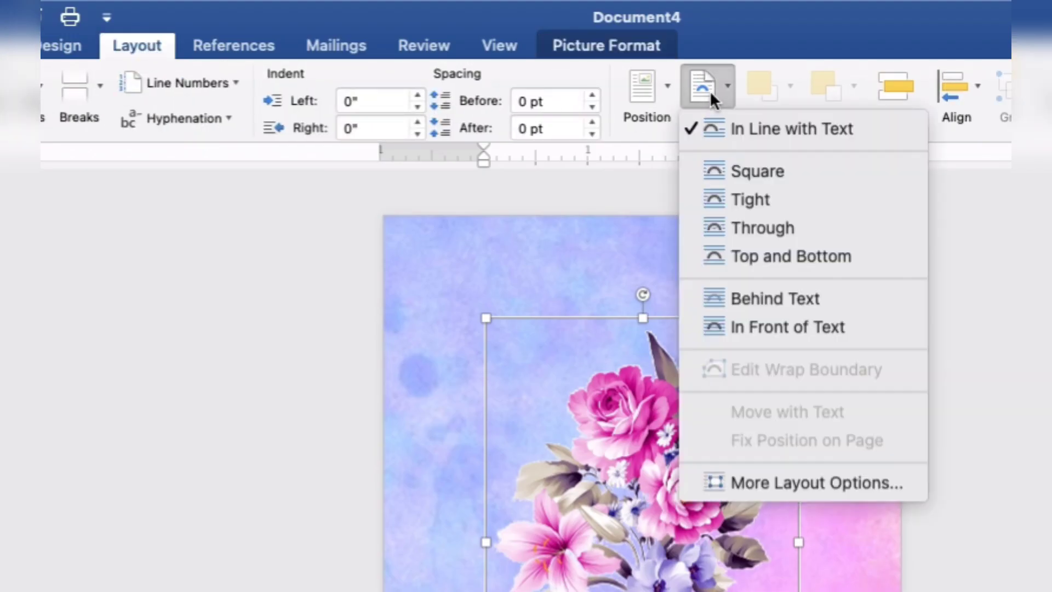
click(749, 296)
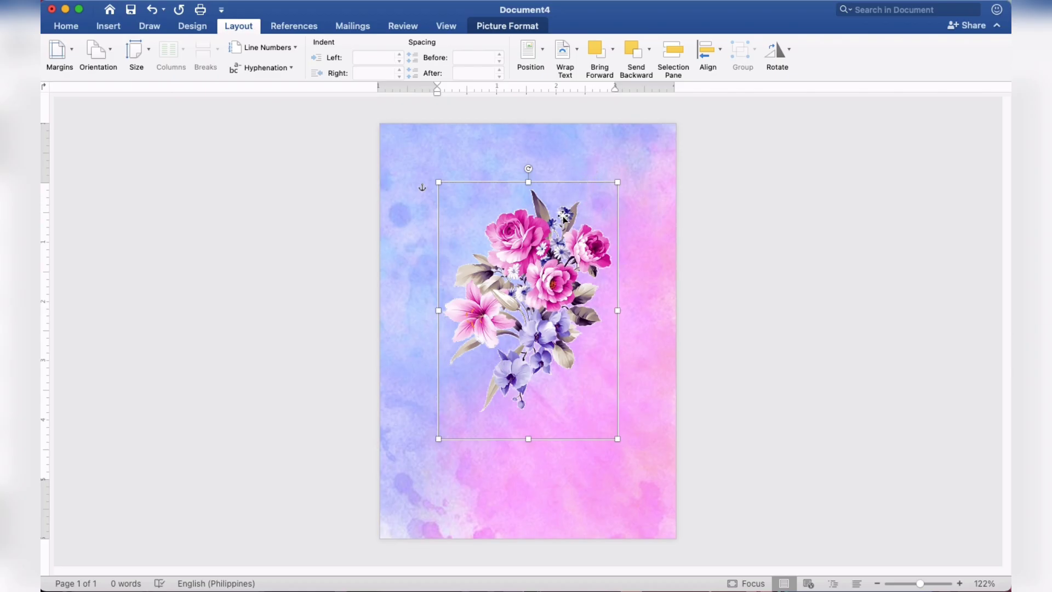
mouse_move(565, 216)
mouse_down()
mouse_move(493, 165)
mouse_move(480, 131)
mouse_up()
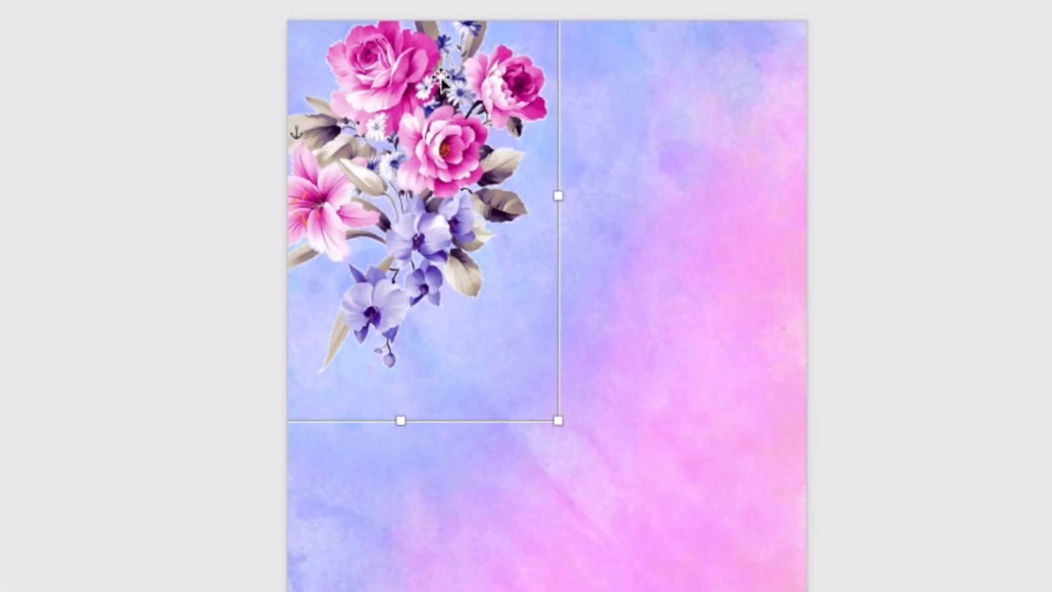
Set the flower picture's transparency to 70% in the Format Picture pane
right_click(441, 76)
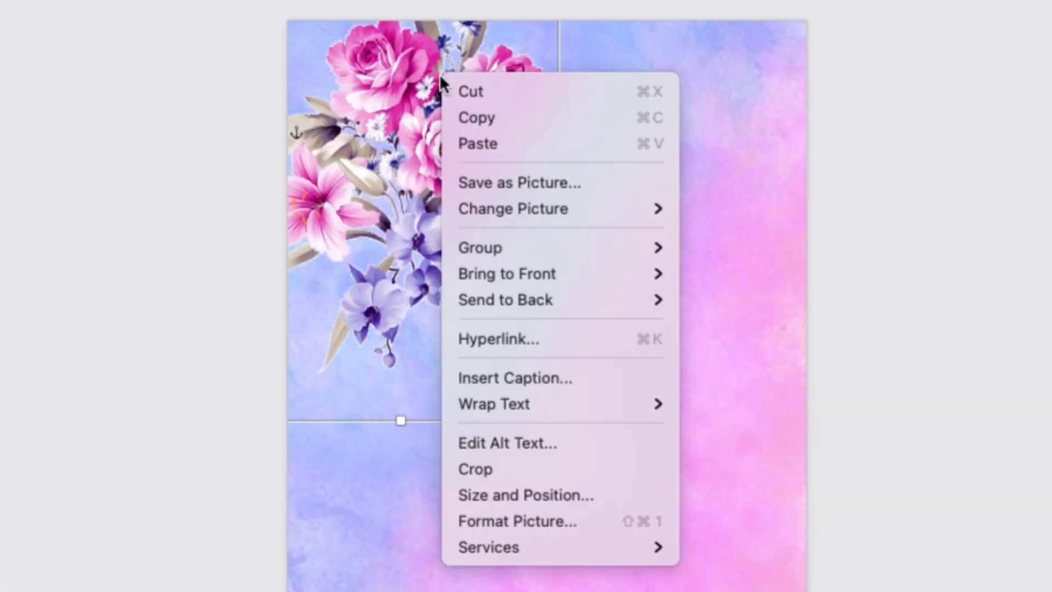
click(518, 518)
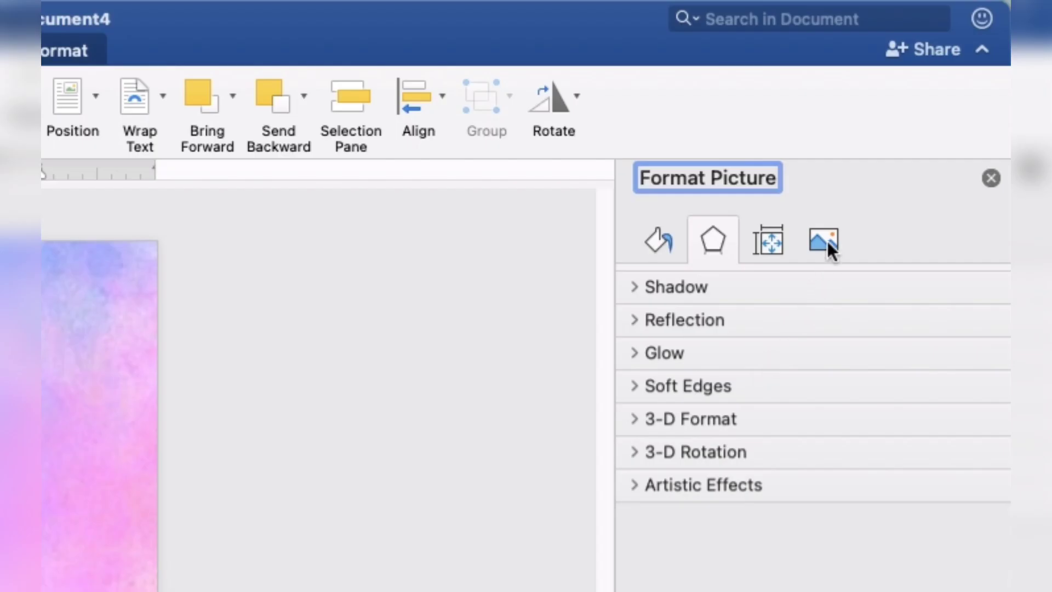
click(824, 241)
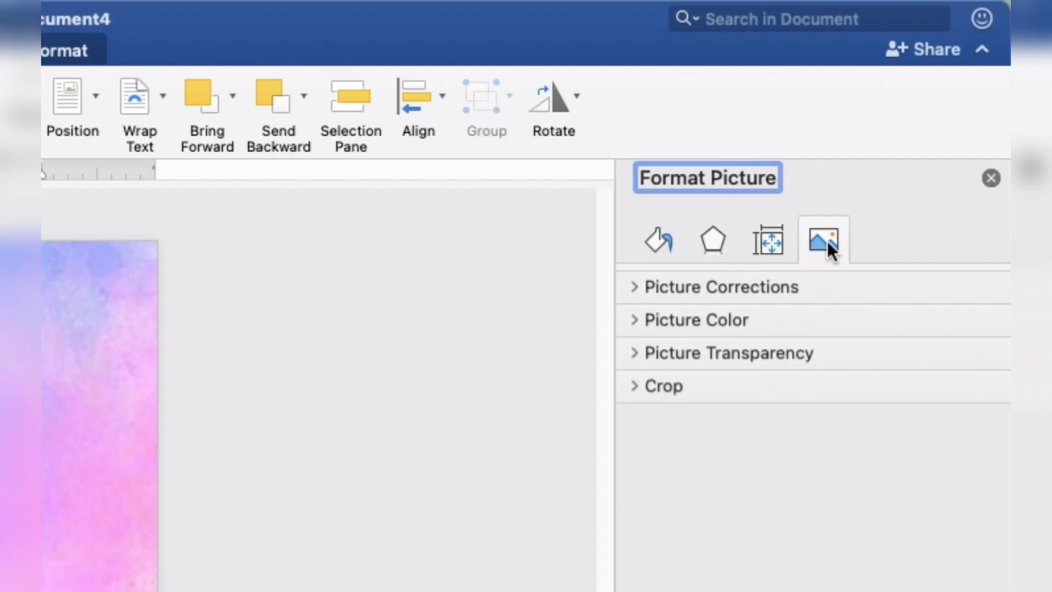
click(767, 353)
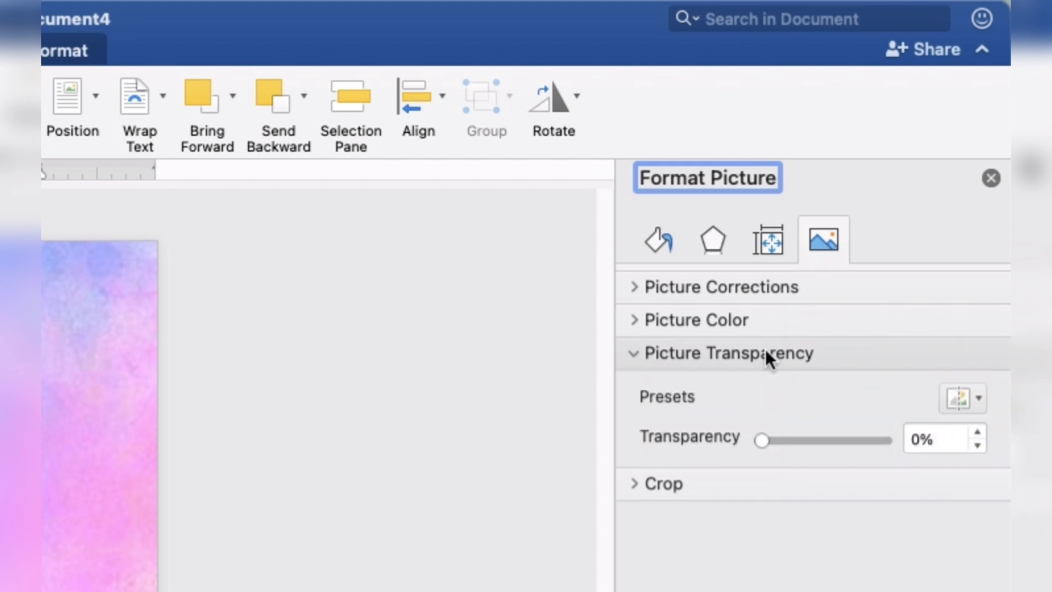
click(942, 440)
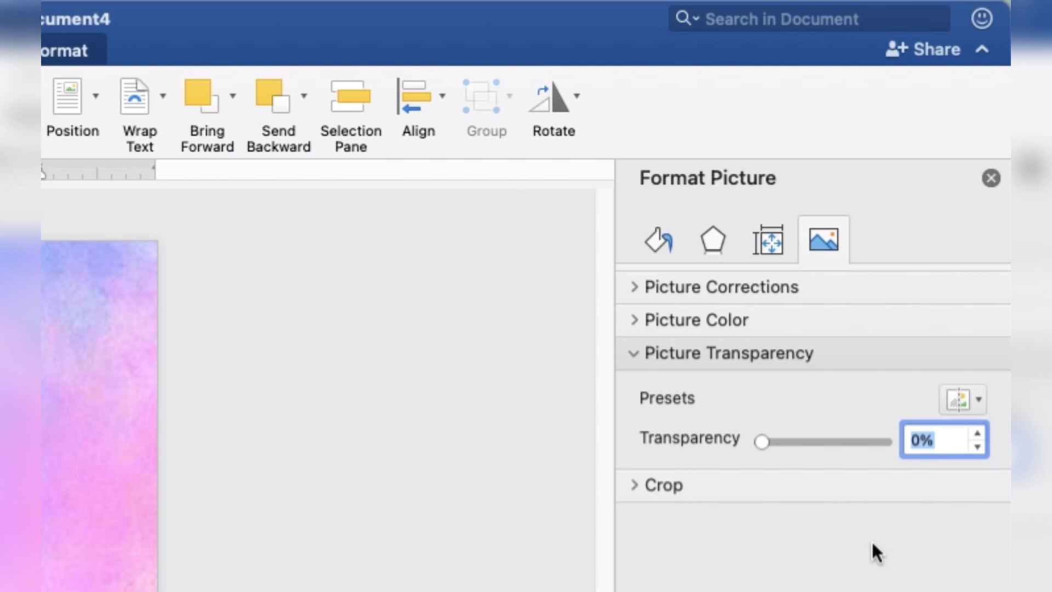
text(70)
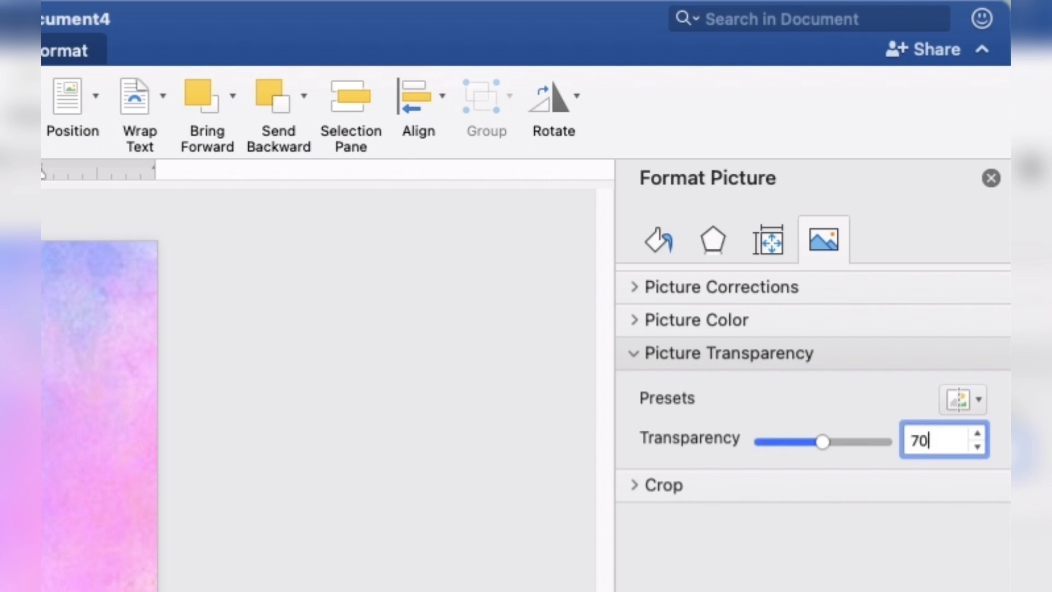
key(Return)
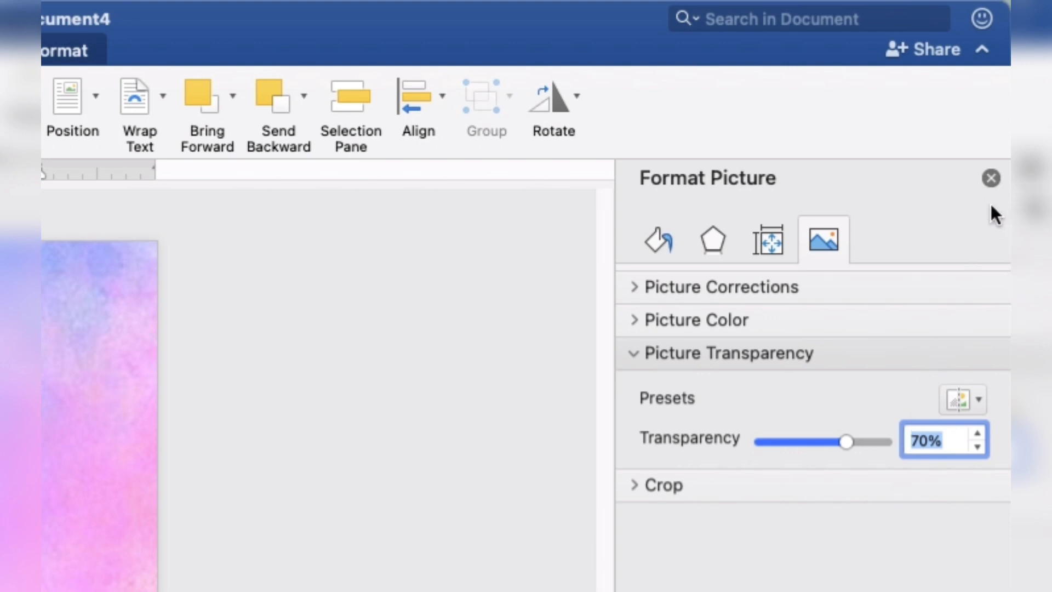
click(991, 178)
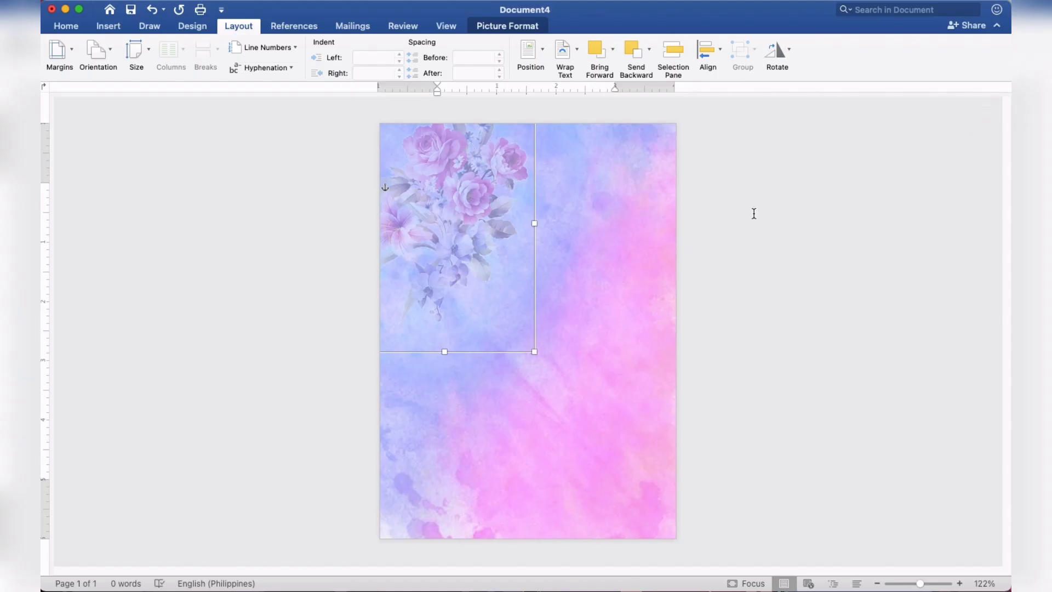
Copy and paste a second flower picture, moving it down and to the right
right_click(466, 203)
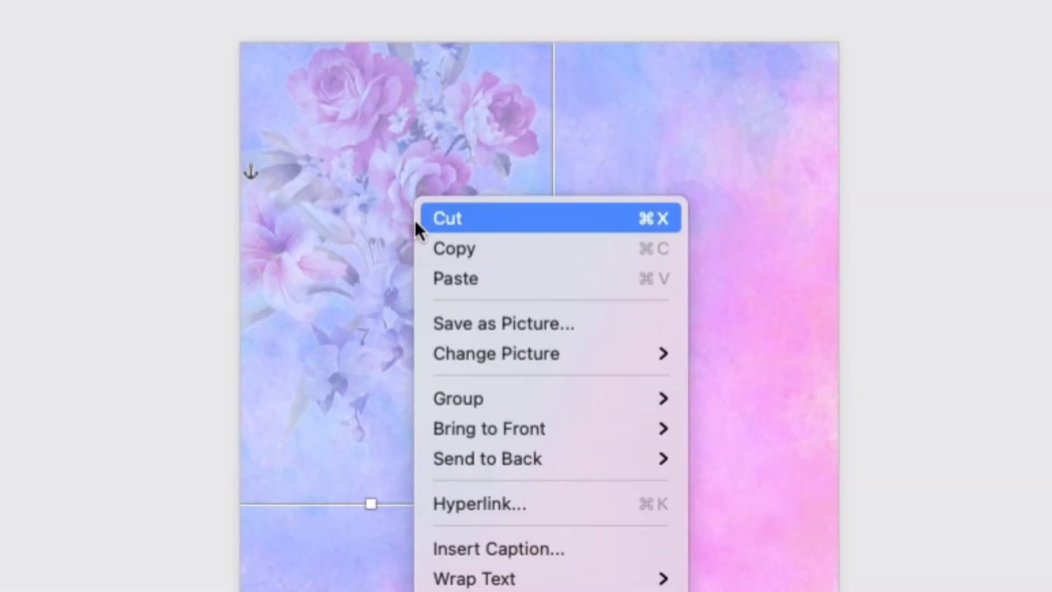
click(417, 234)
right_click(412, 218)
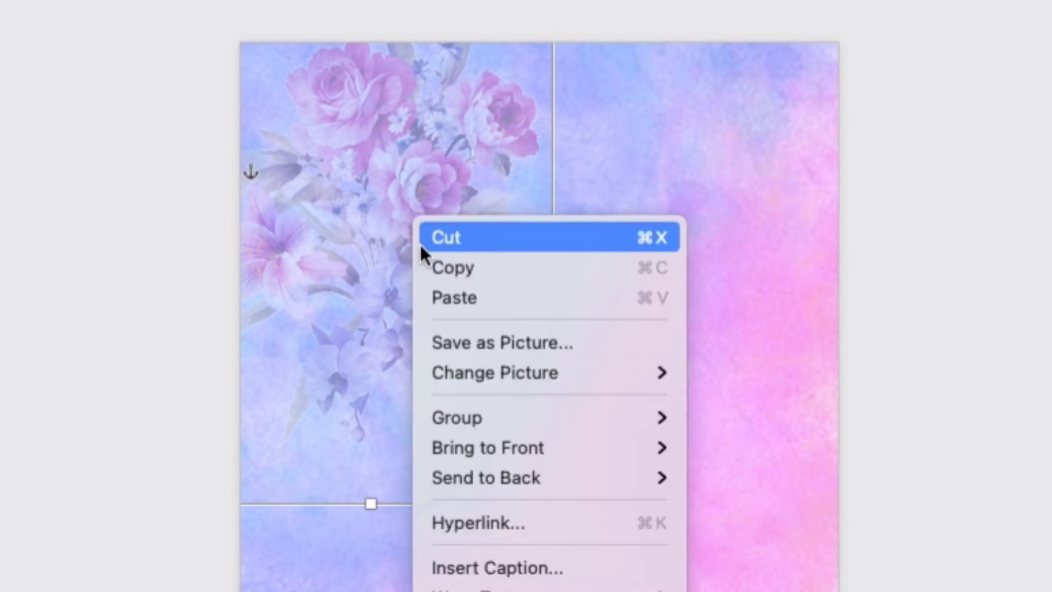
click(439, 289)
drag(439, 289, 589, 363)
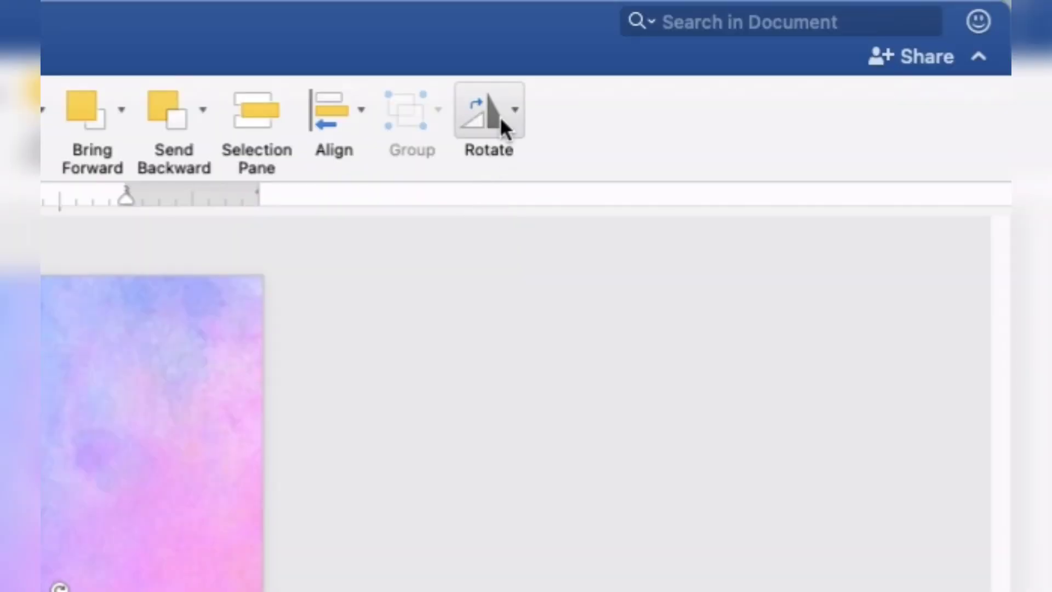
Flip the flower copy vertically and horizontally and place it in the bottom-right corner
click(783, 57)
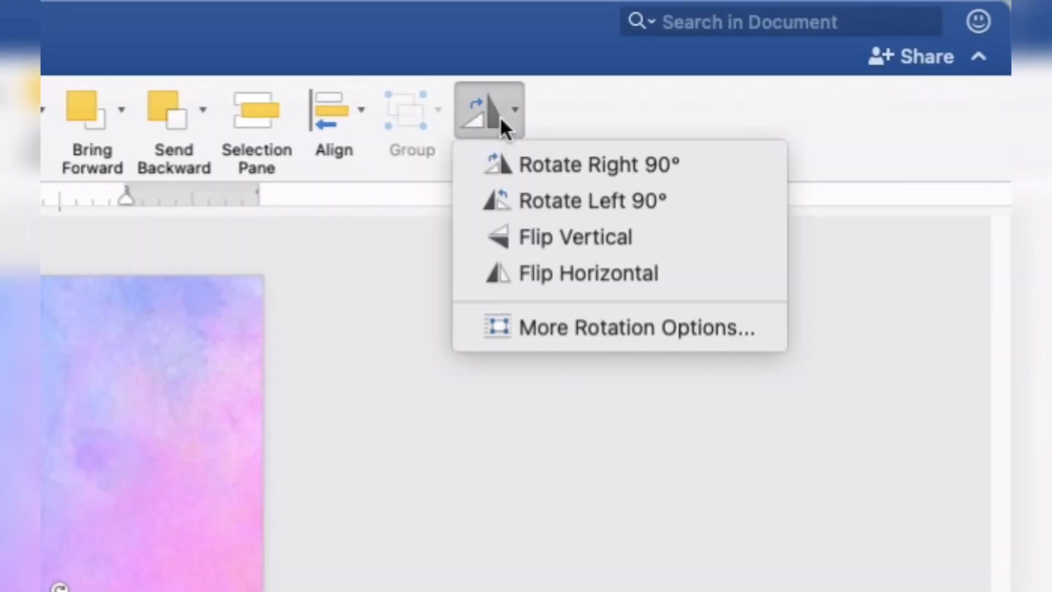
click(512, 233)
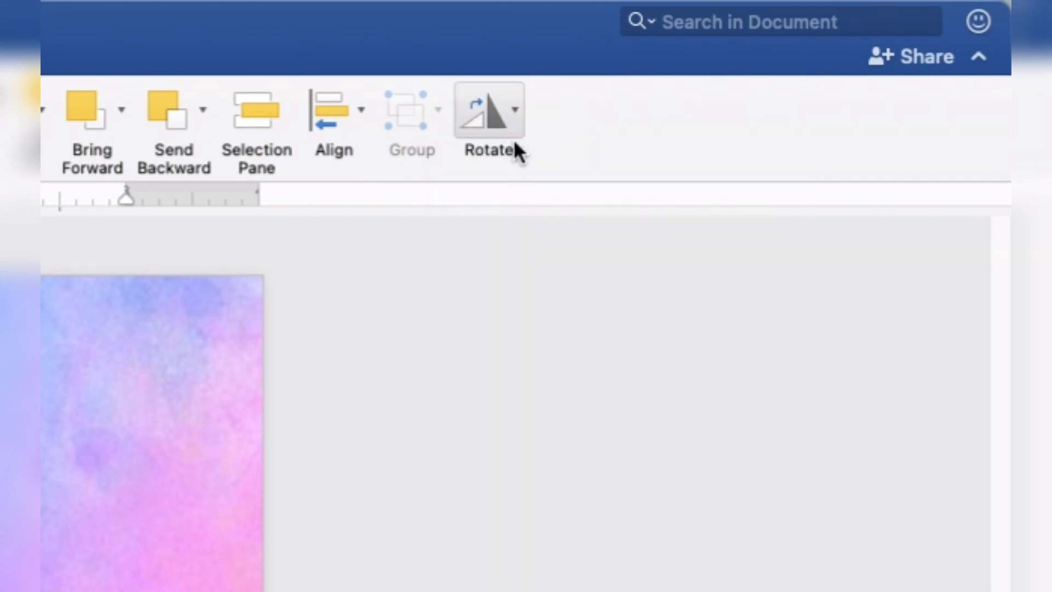
click(505, 112)
click(528, 270)
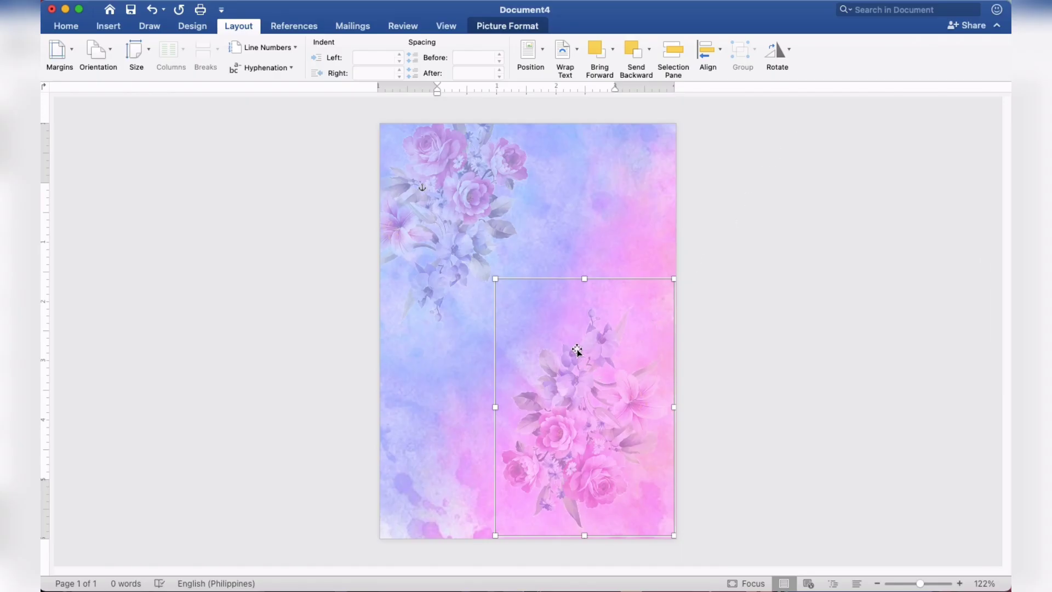
drag(577, 349, 601, 378)
Deselect the flower picture and pick the Rounded Rectangle shape from the Shapes gallery
click(890, 231)
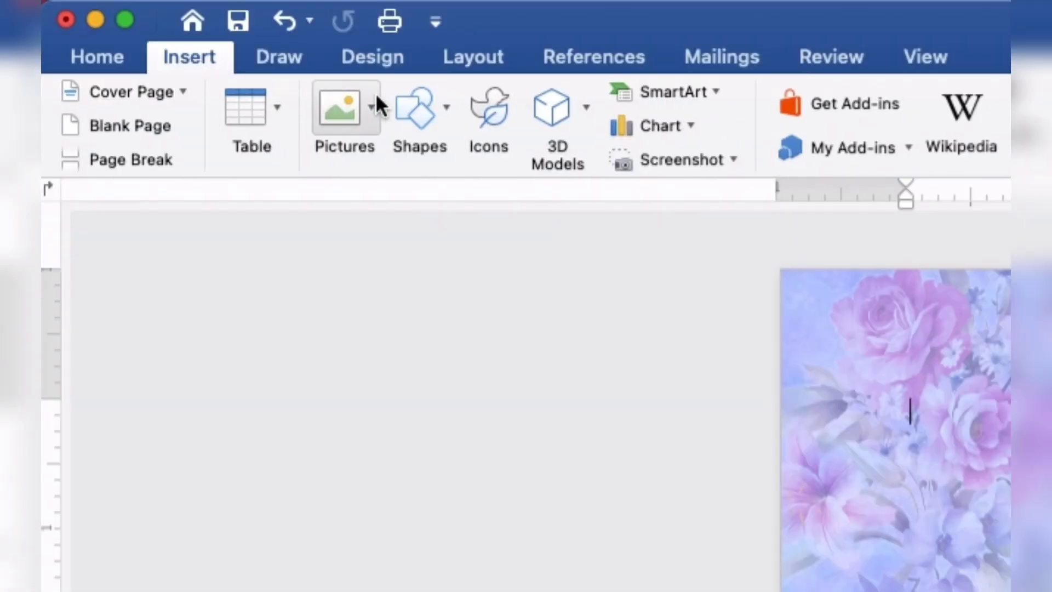
click(411, 101)
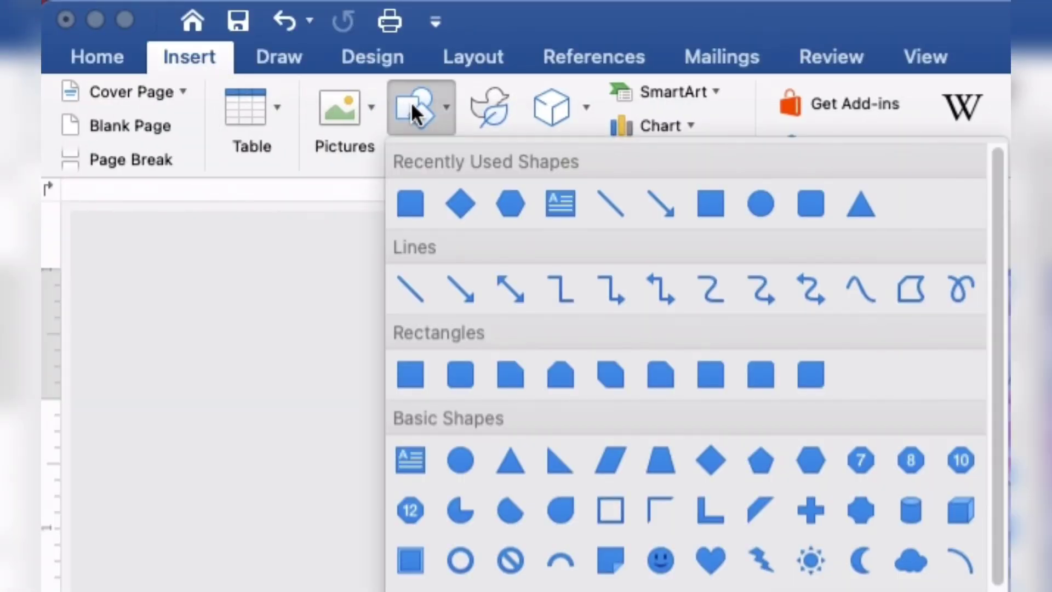
click(463, 378)
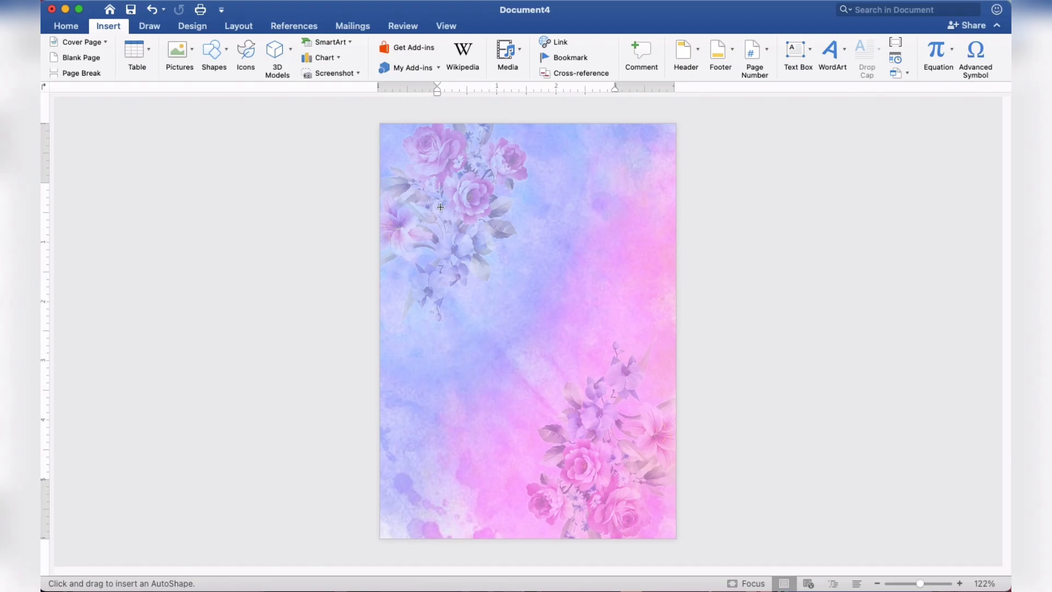
Draw a centred rounded rectangle with deeply rounded corners, sized 4.97" tall by 3.5" wide
drag(438, 195, 628, 474)
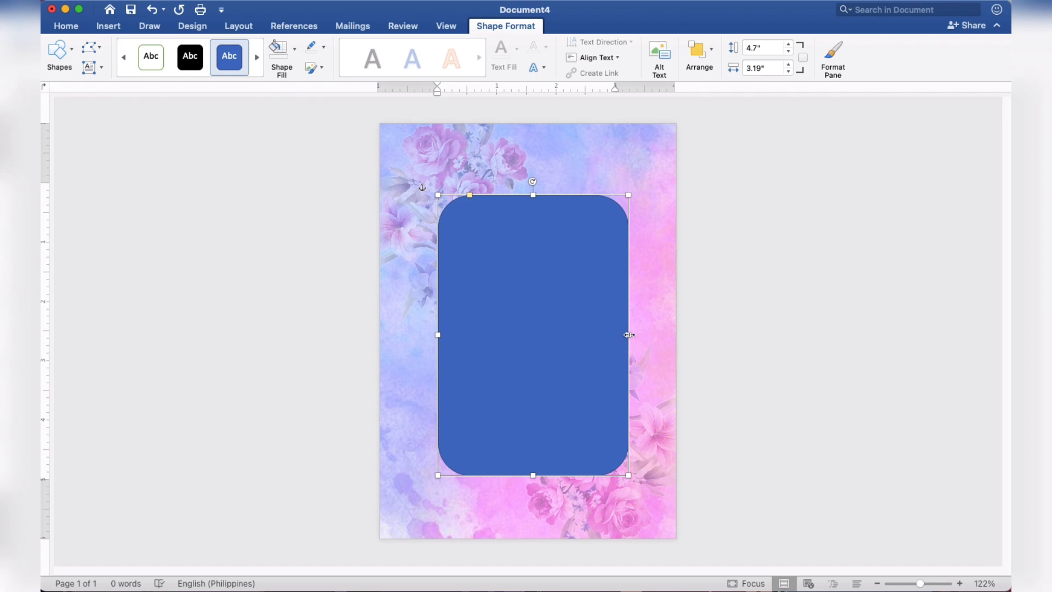
drag(436, 335, 432, 335)
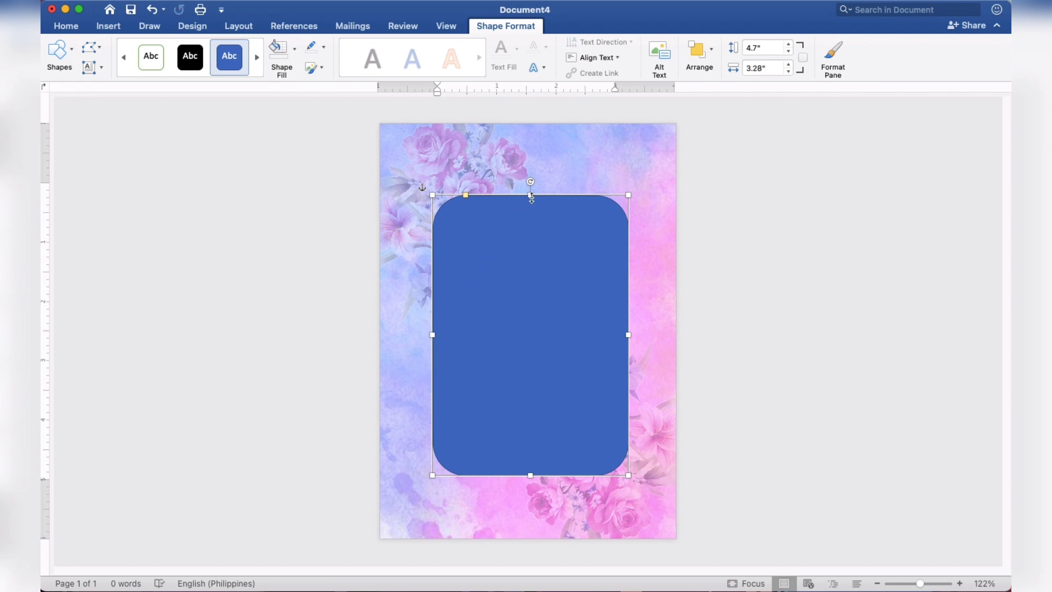
drag(531, 198, 530, 196)
drag(465, 197, 496, 199)
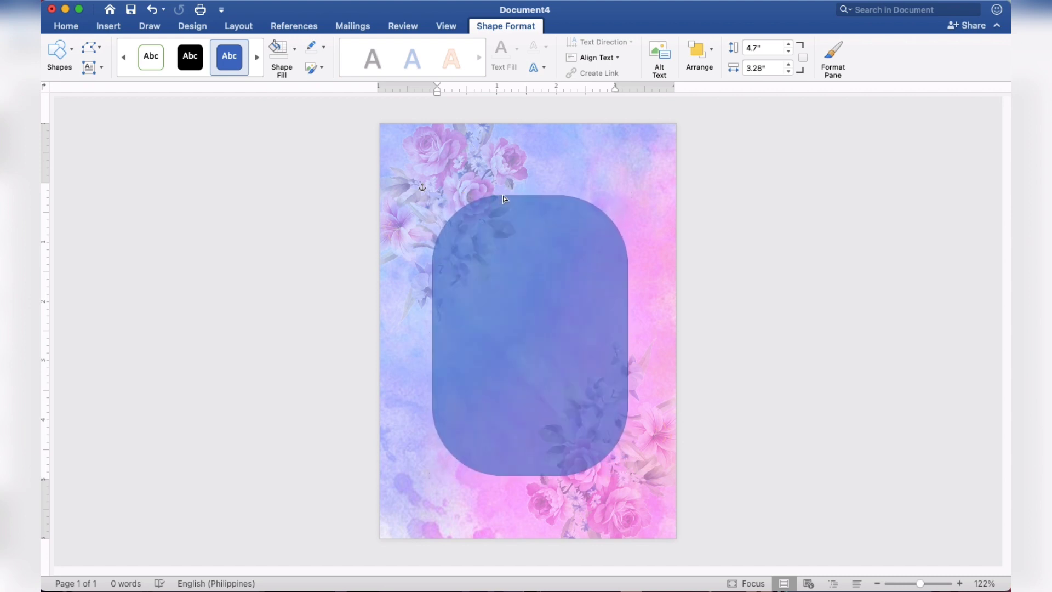
drag(496, 199, 505, 198)
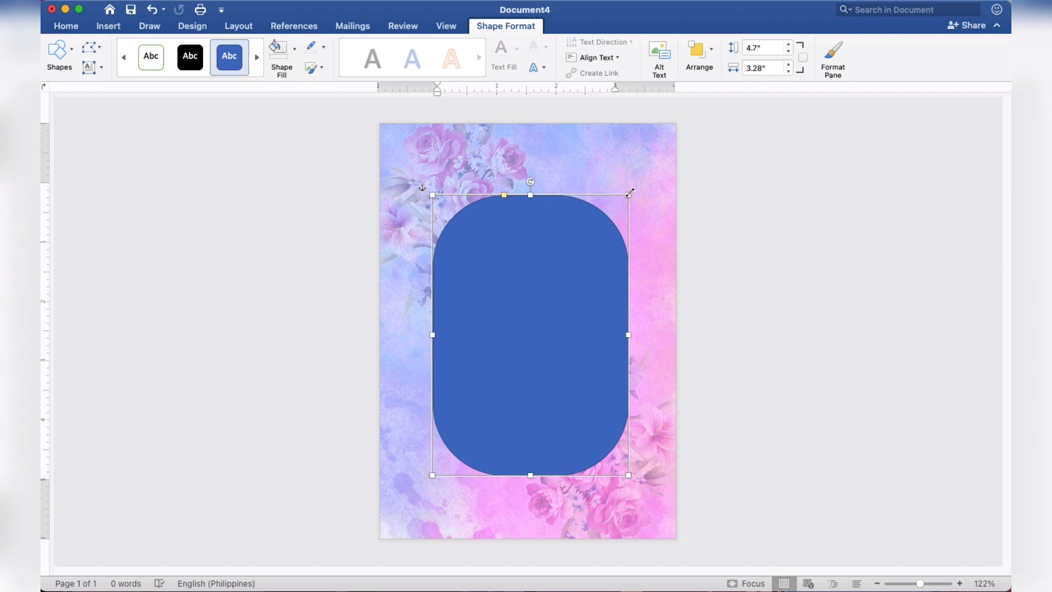
drag(630, 195, 634, 185)
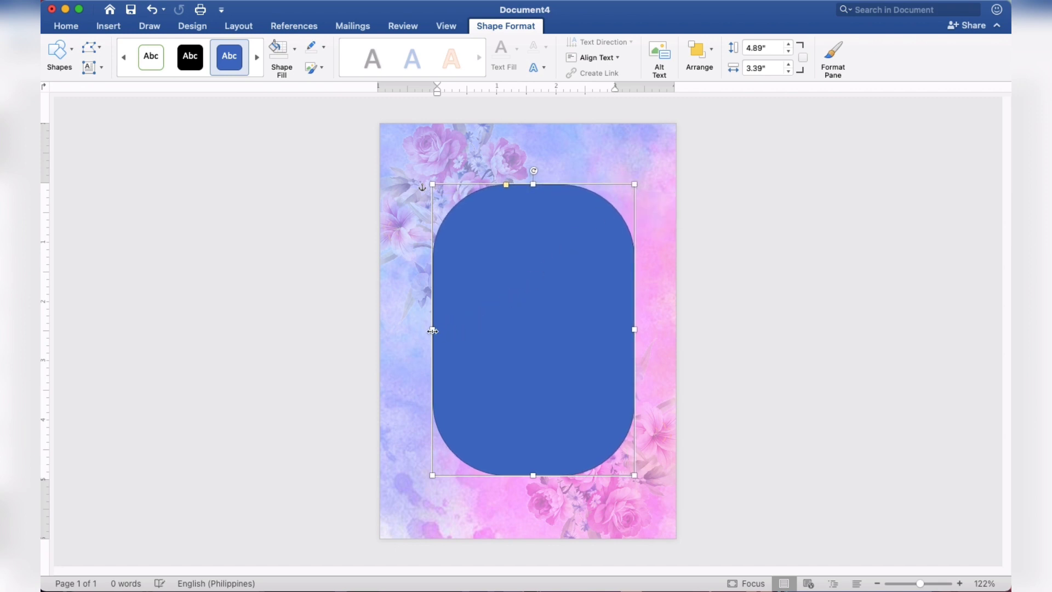
drag(432, 331, 428, 333)
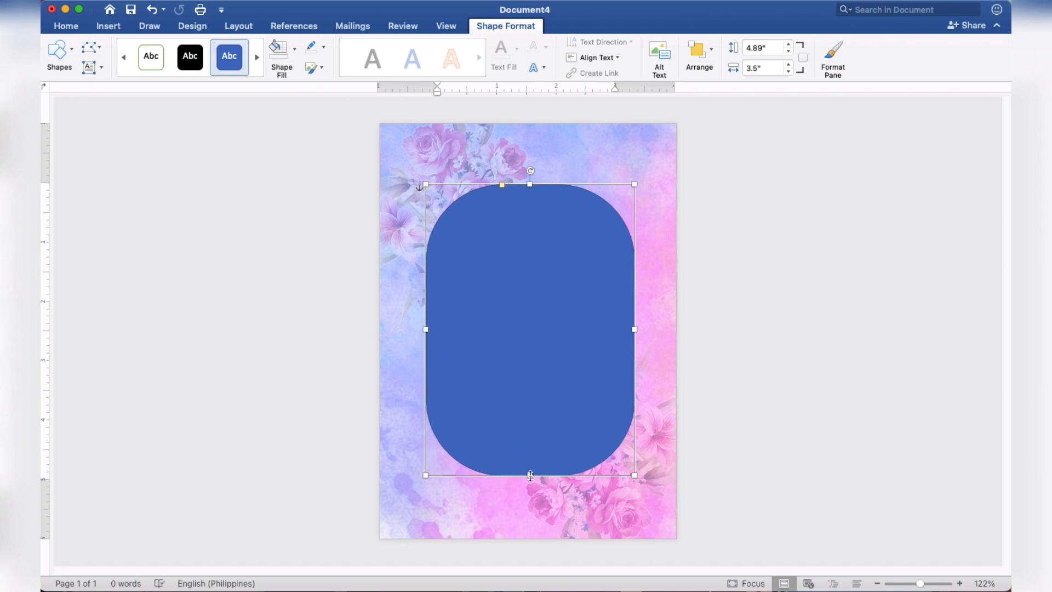
drag(530, 475, 531, 480)
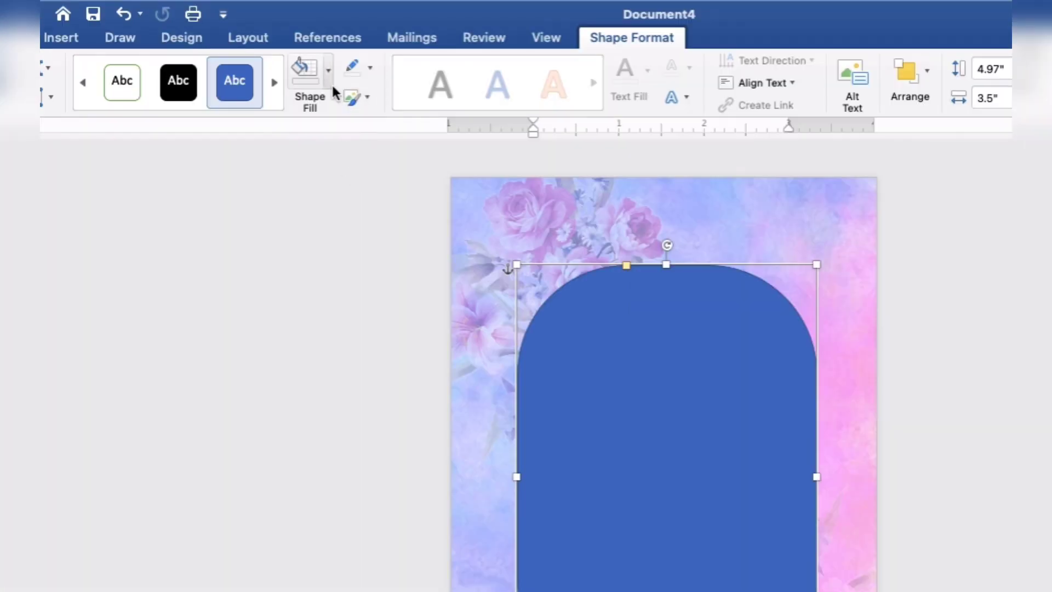
Fill the rounded rectangle light lavender and give it a 3 pt white outline
click(294, 49)
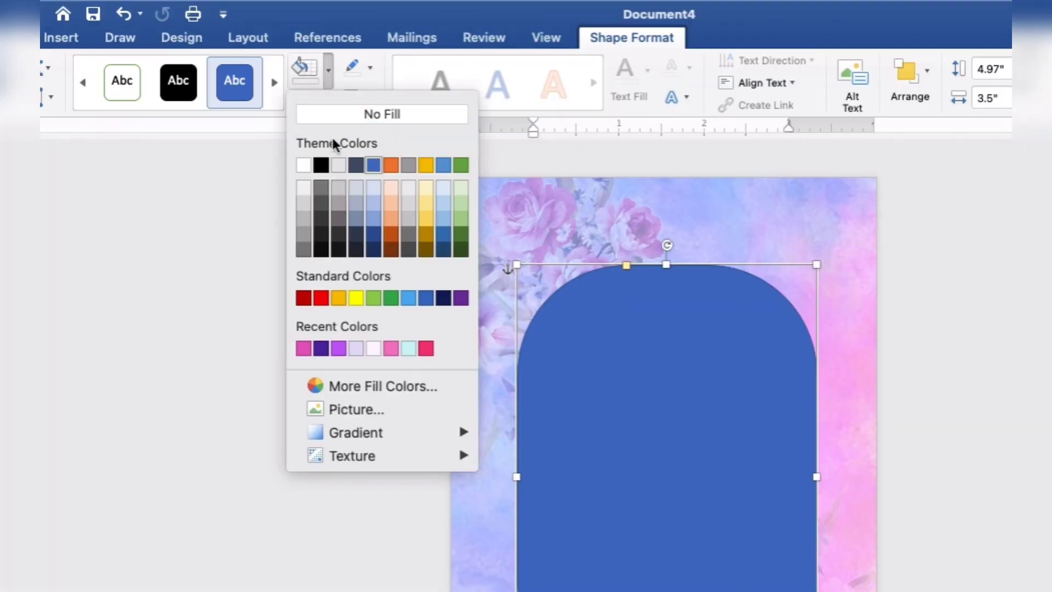
click(358, 348)
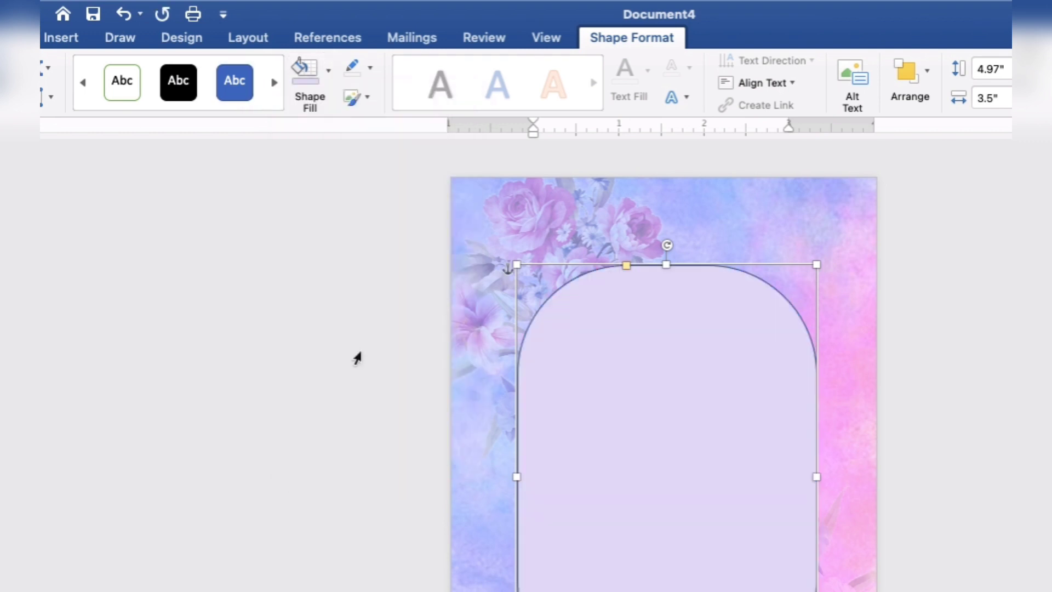
click(371, 68)
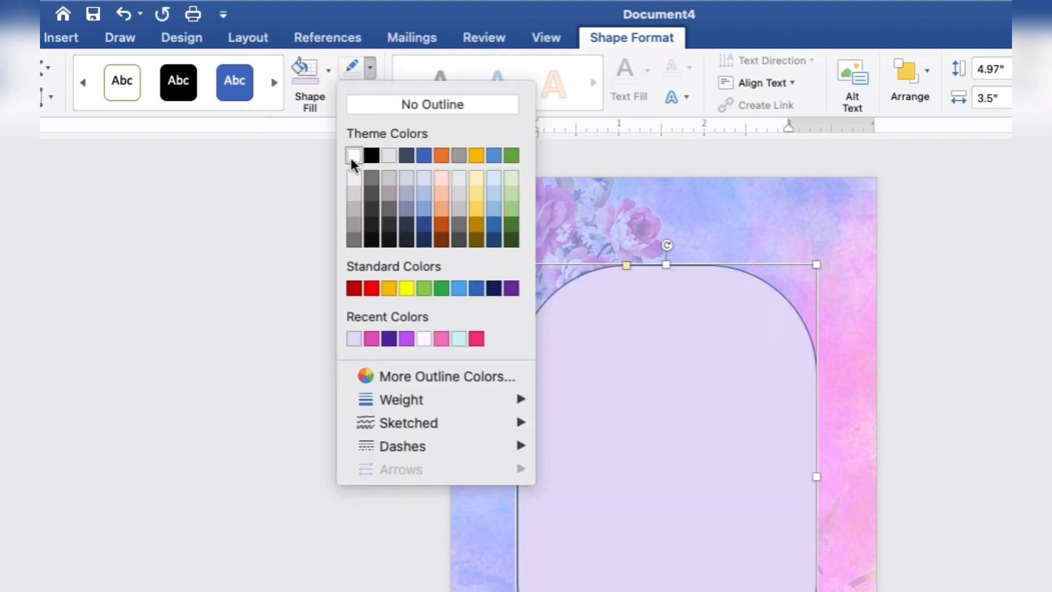
click(351, 156)
click(371, 68)
mouse_move(401, 399)
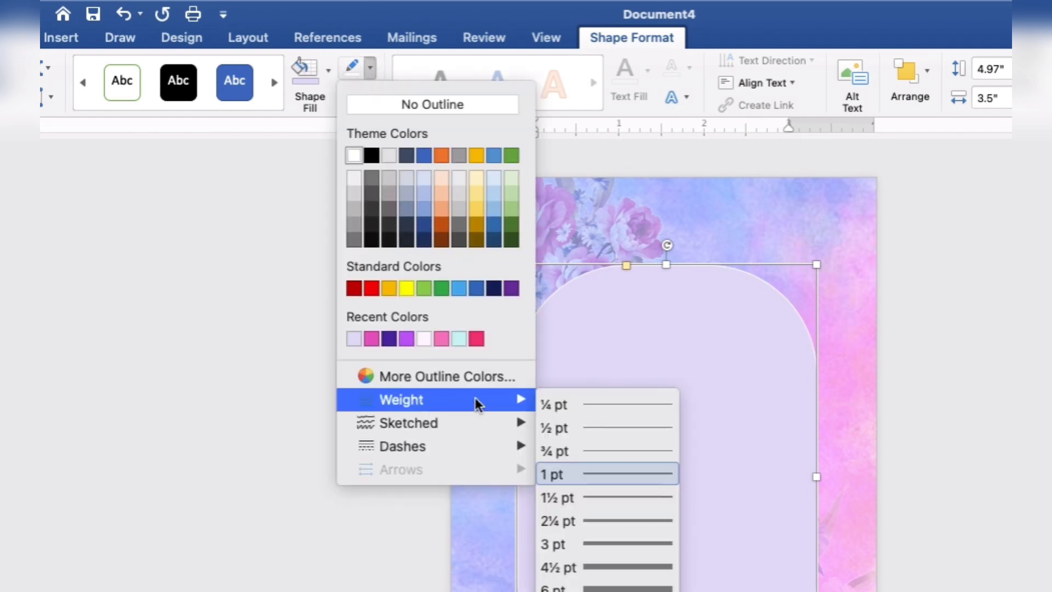
click(600, 543)
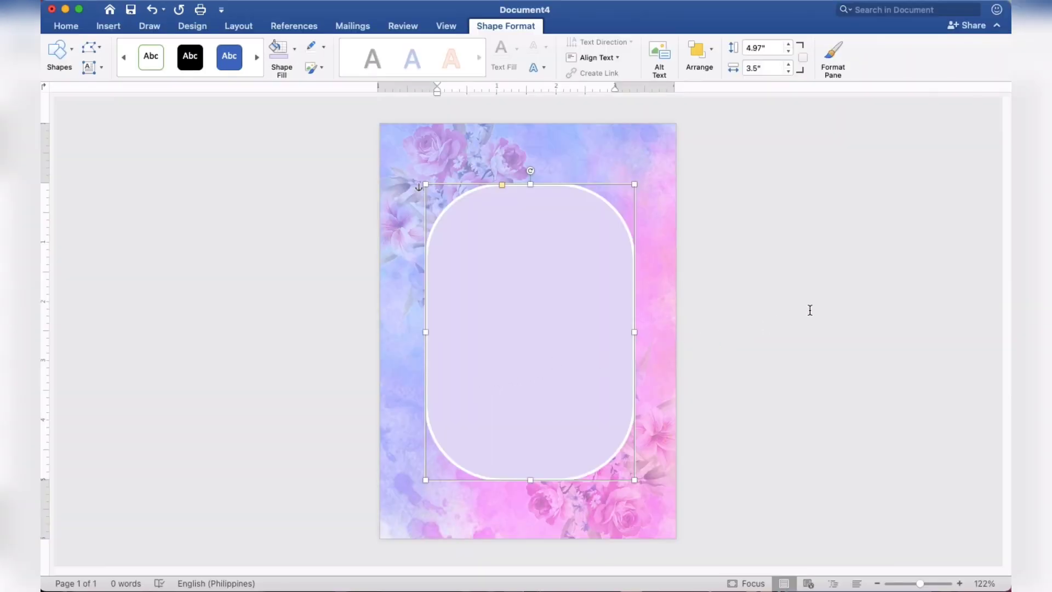
click(810, 311)
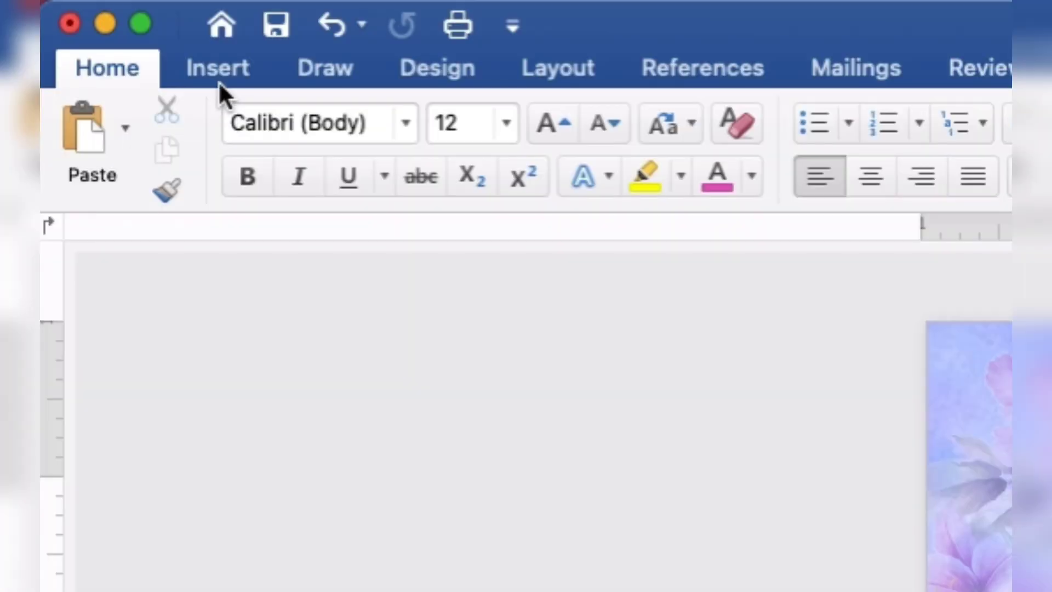
Insert another copy of PINK AND VIOLET FLOWERS.png onto the page
click(108, 29)
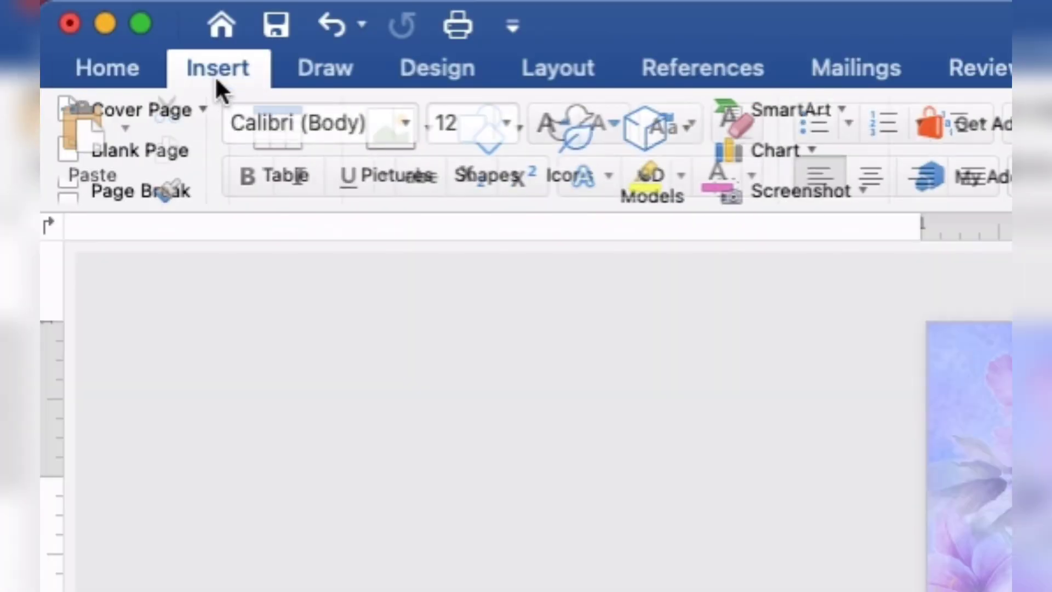
click(424, 141)
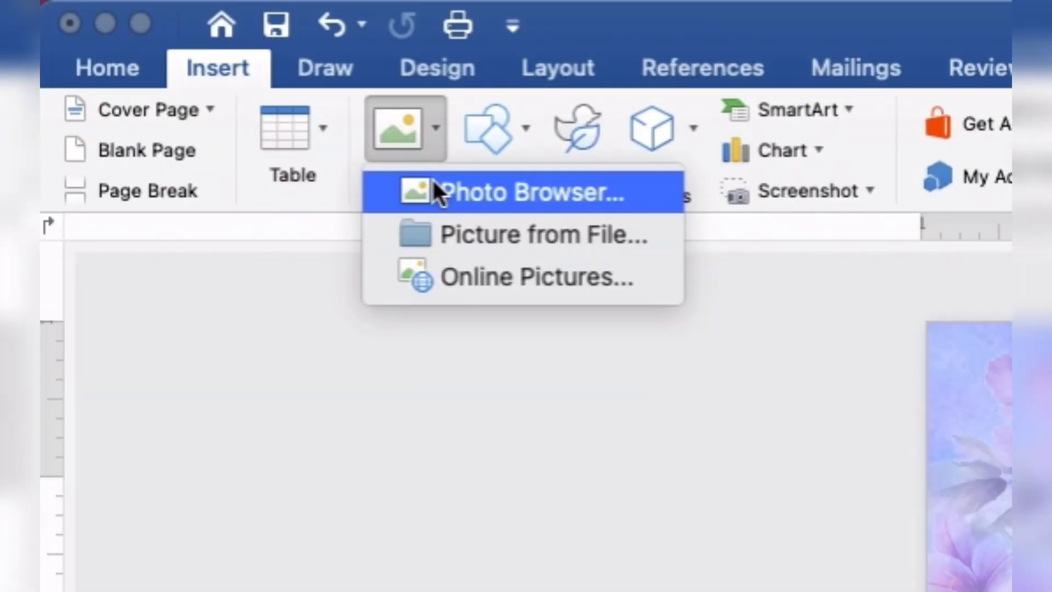
click(448, 234)
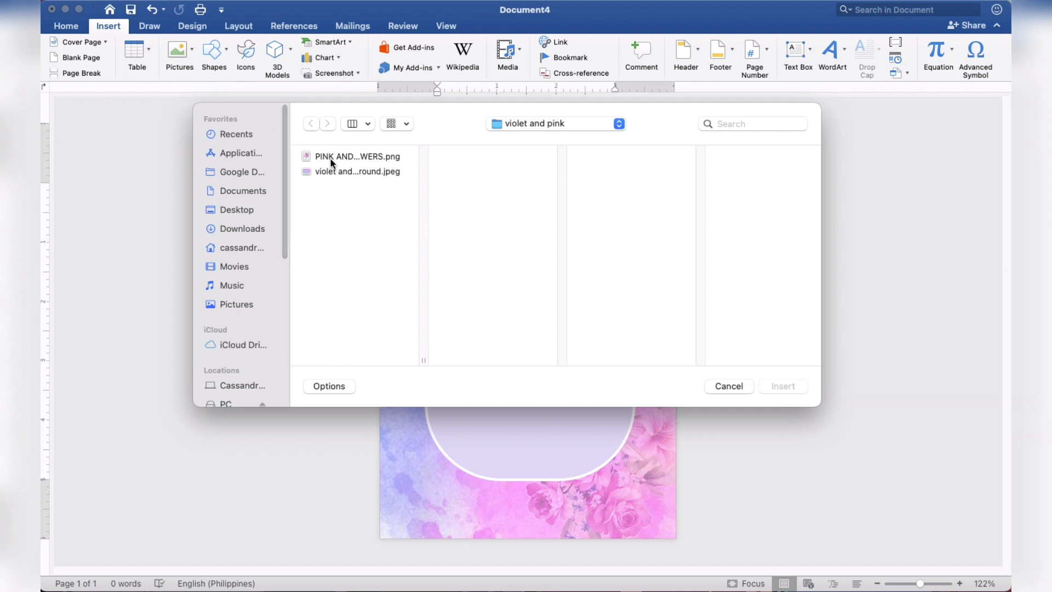
click(332, 158)
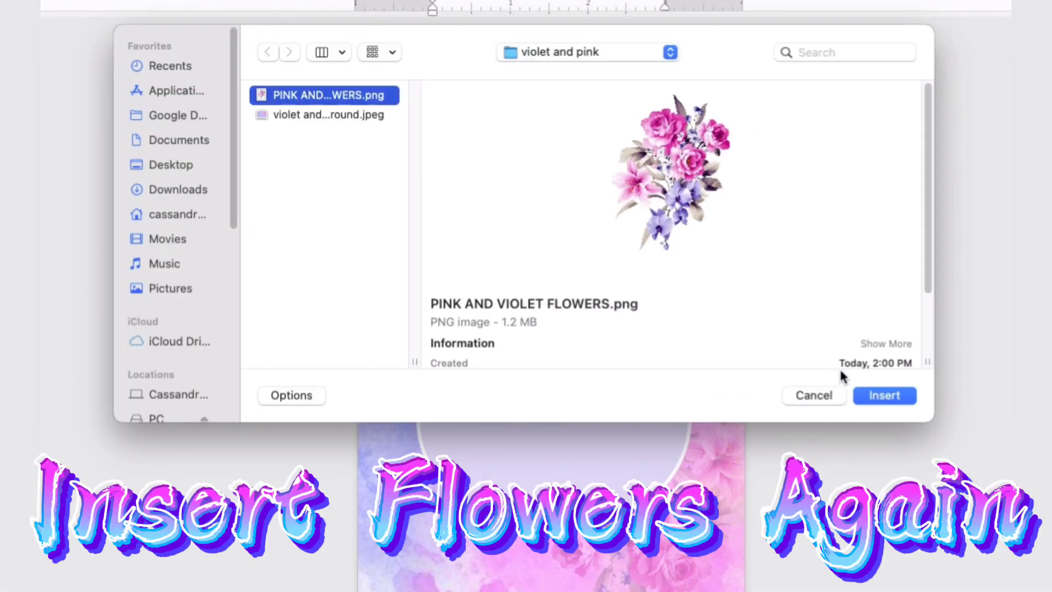
click(864, 391)
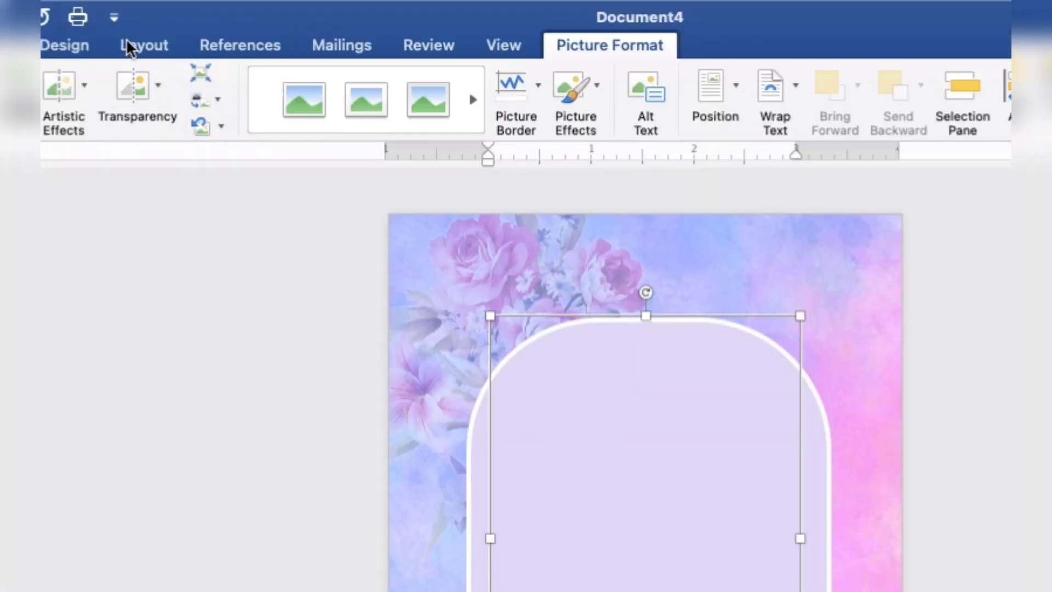
Set the new bouquet to Behind Text, then bring it in front of text
click(128, 46)
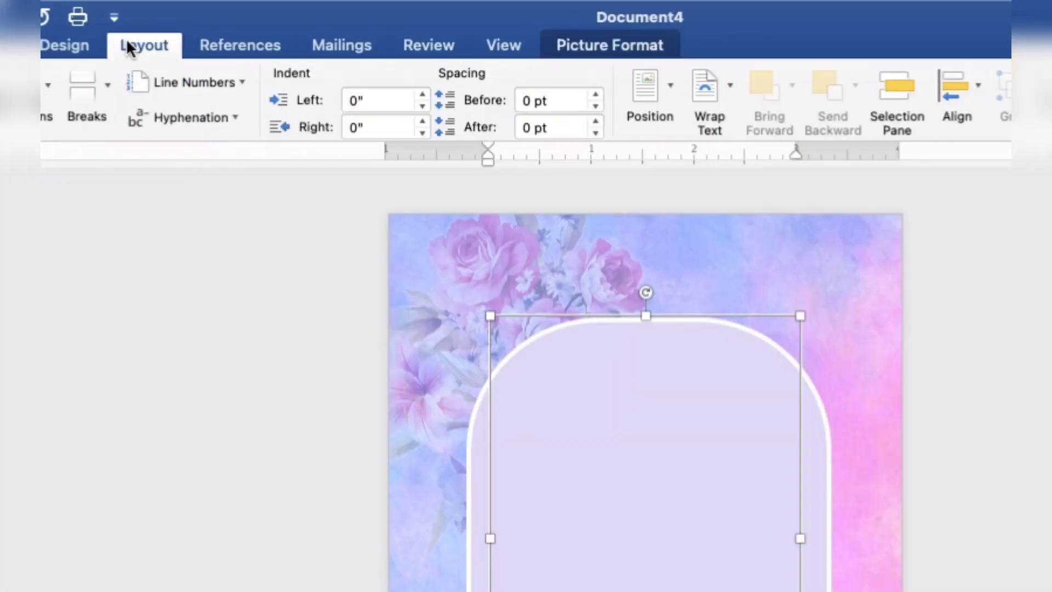
click(702, 85)
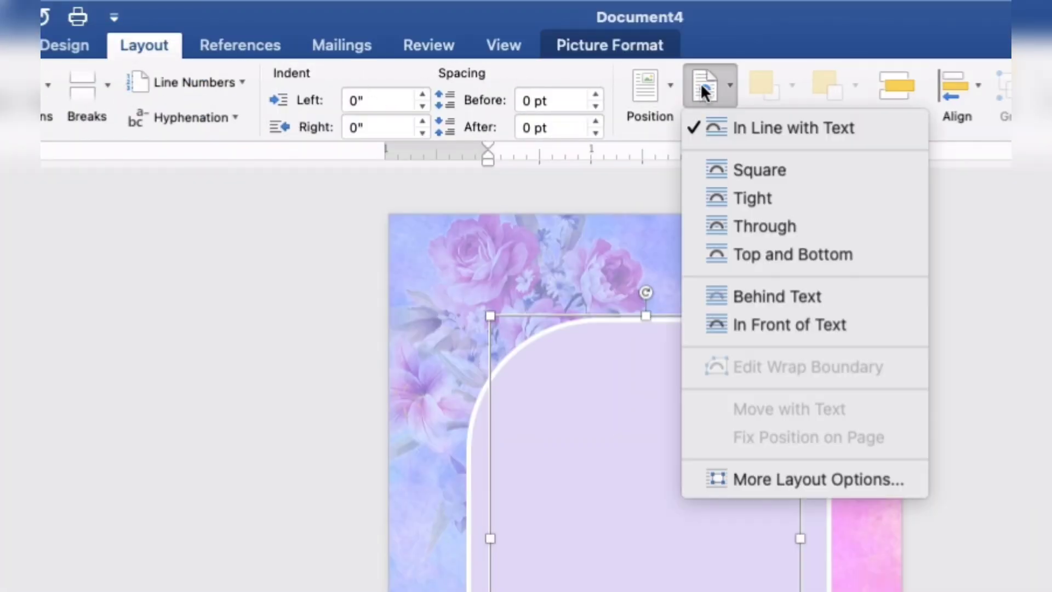
click(760, 293)
click(793, 94)
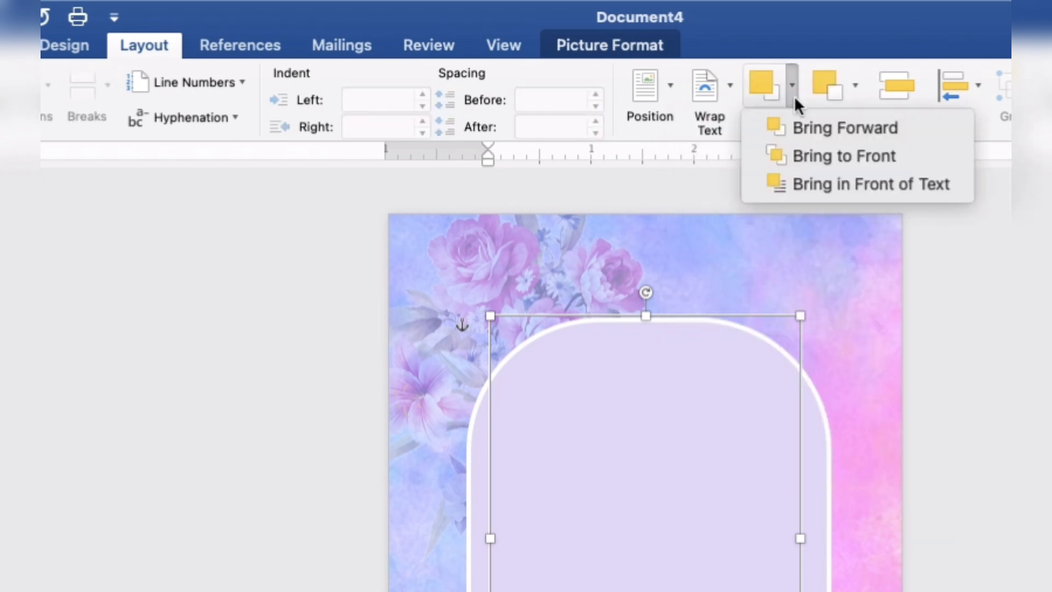
click(811, 178)
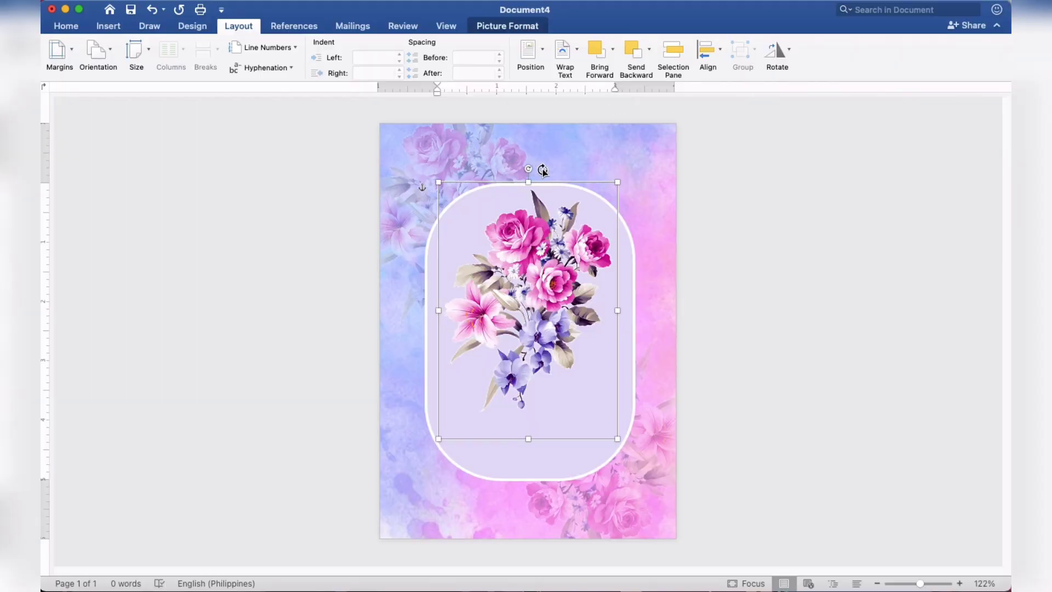
Rotate the bouquet 90°, move it to the arch's top-right corner and shrink it to about 4.06" by 2.83"
mouse_move(542, 171)
mouse_down()
mouse_move(596, 206)
mouse_move(651, 310)
mouse_up()
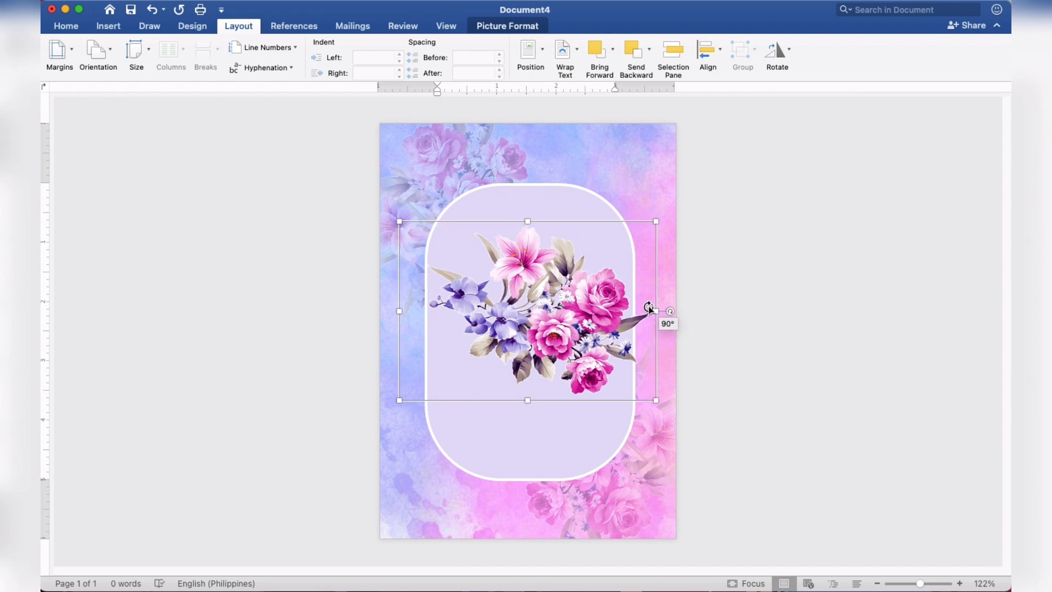
drag(569, 316, 600, 206)
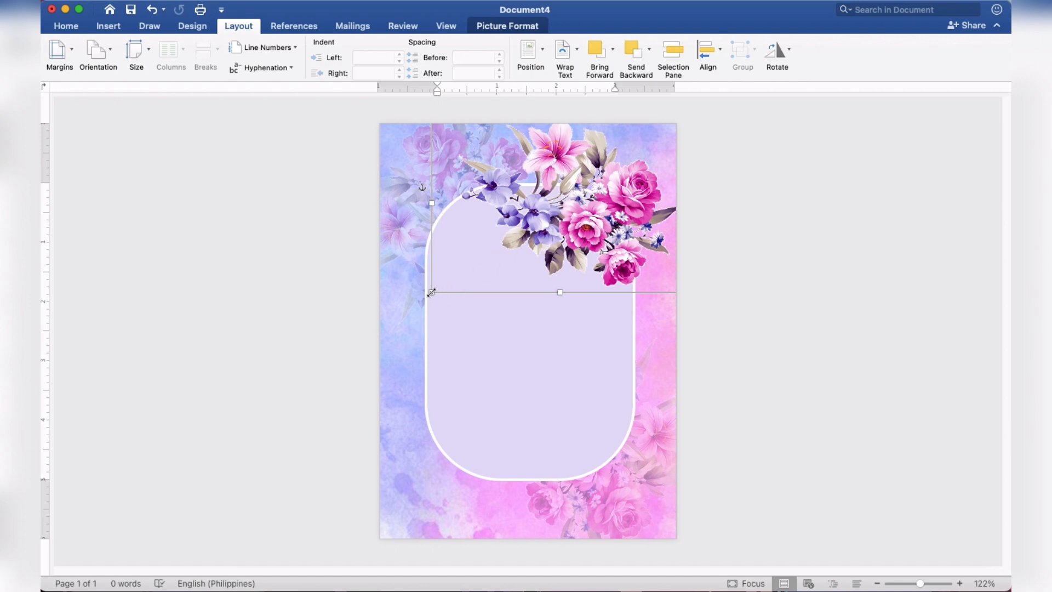
drag(431, 292, 456, 282)
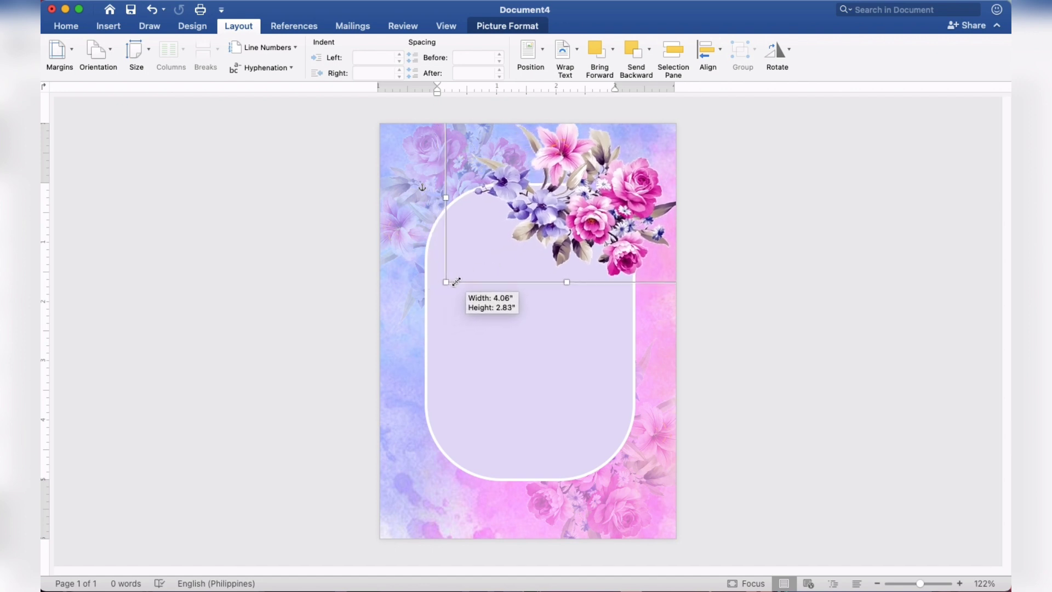
drag(457, 282, 453, 280)
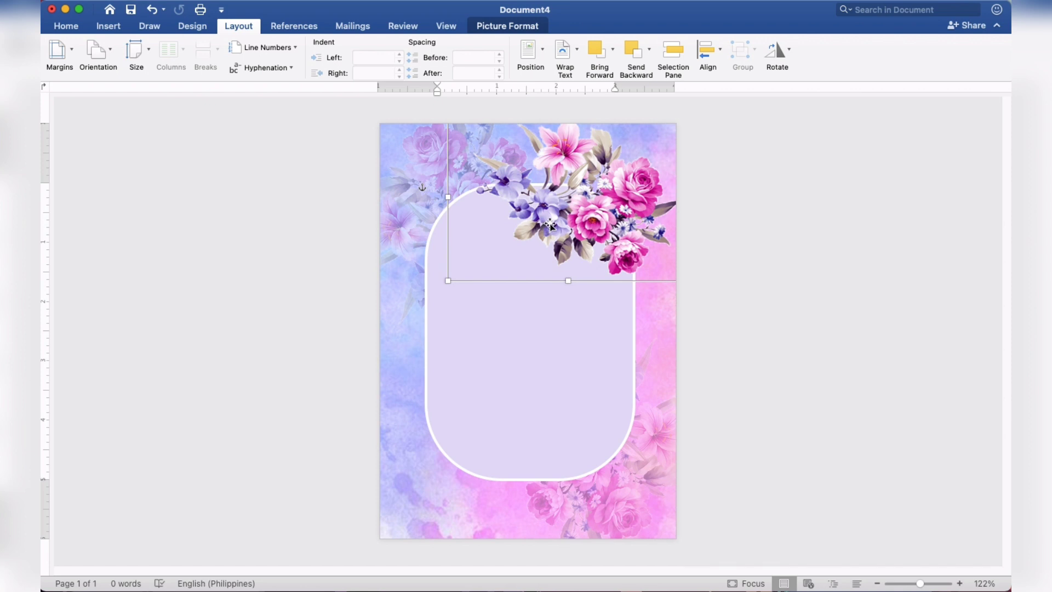
drag(549, 225, 555, 224)
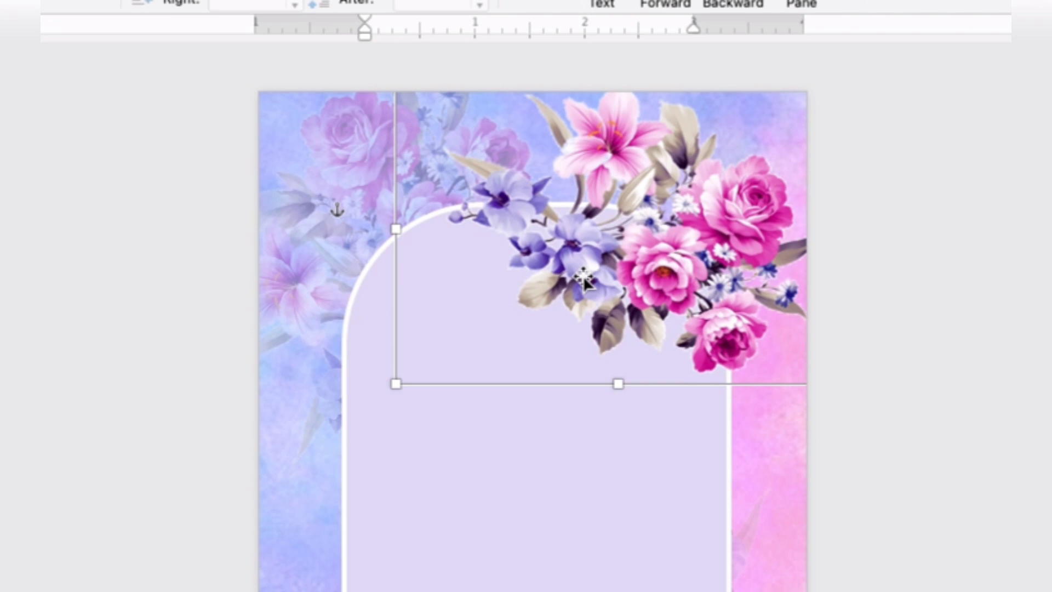
Copy the bouquet picture, paste a duplicate and move it down the page
right_click(583, 274)
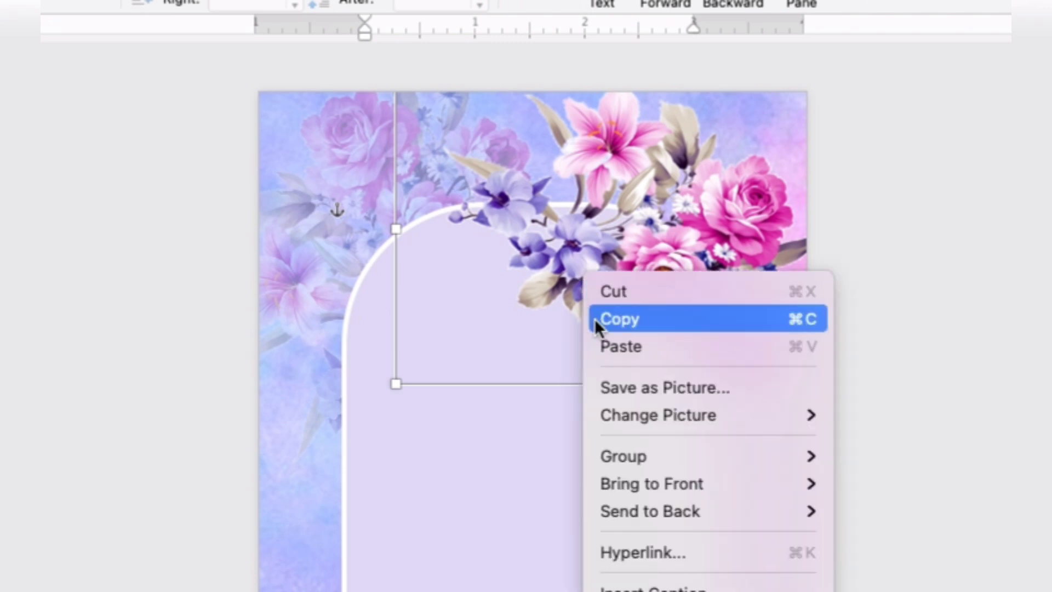
click(596, 317)
right_click(591, 270)
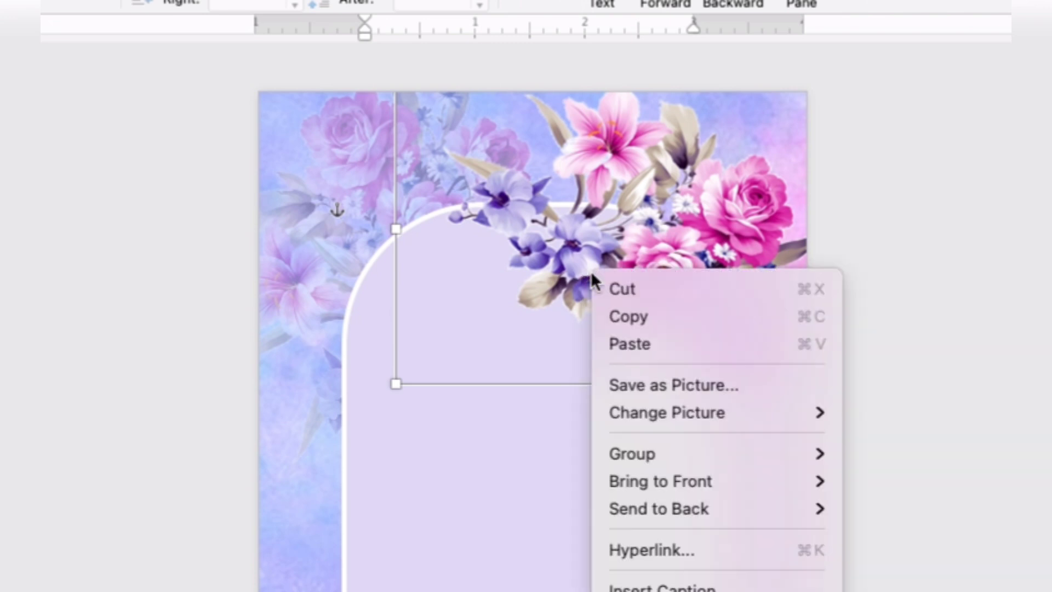
click(610, 352)
drag(580, 211, 505, 391)
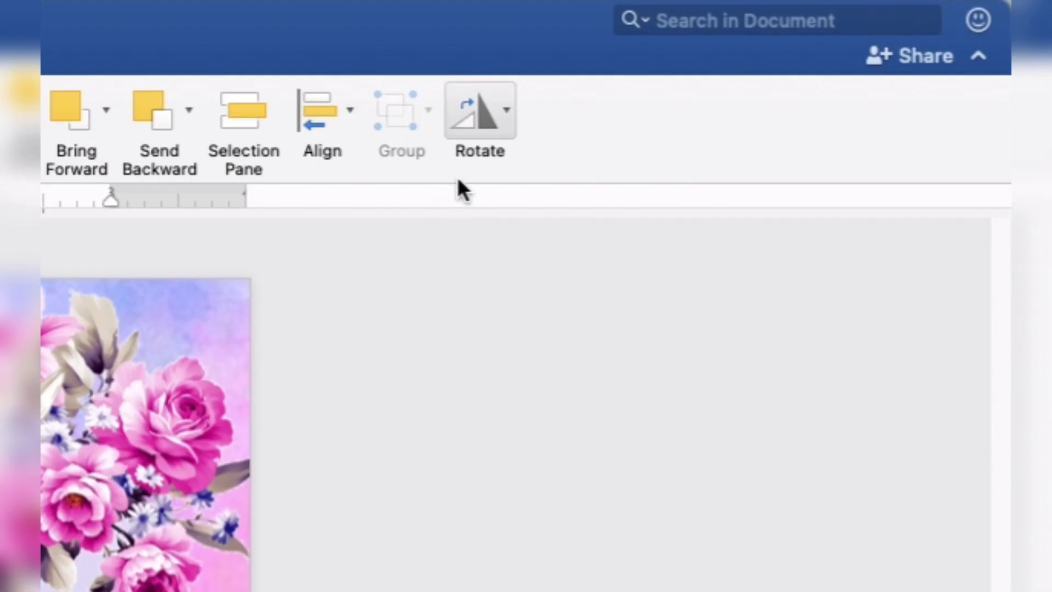
Flip the copied bouquet vertically and horizontally and place it at the arch's lower-left corner
click(778, 57)
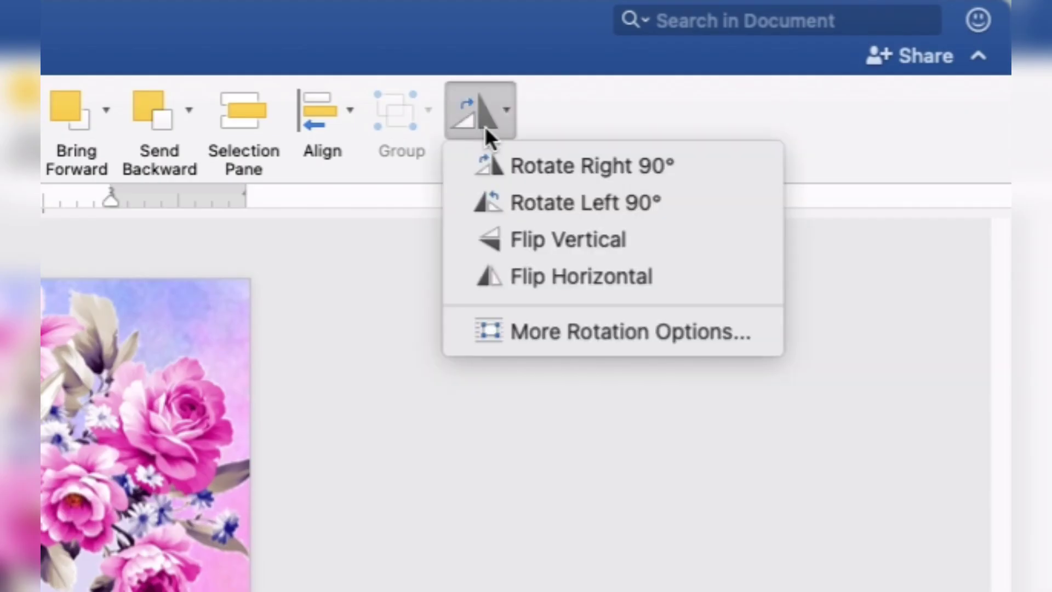
click(510, 237)
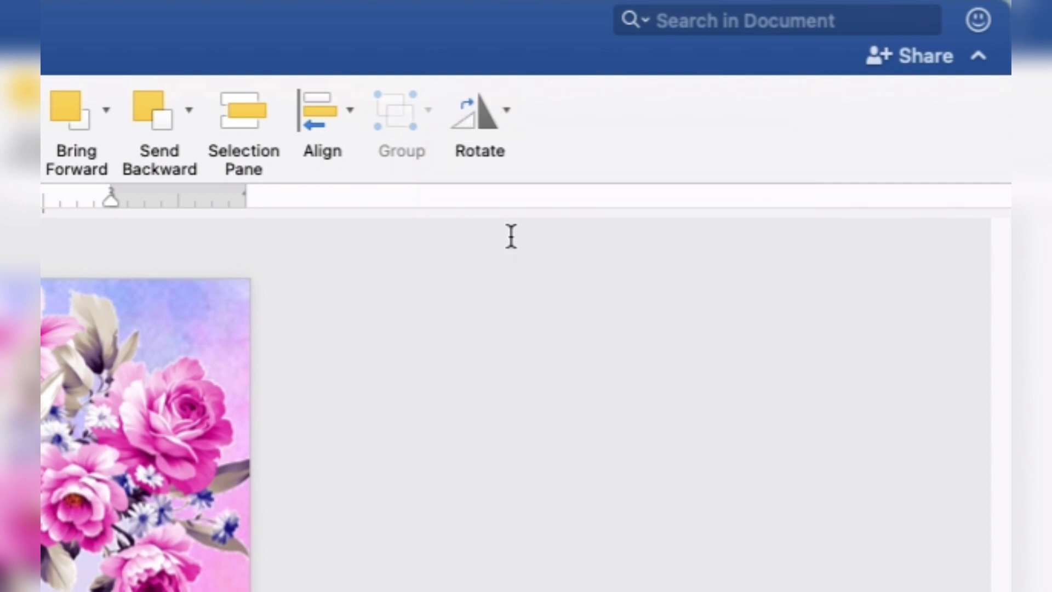
click(497, 118)
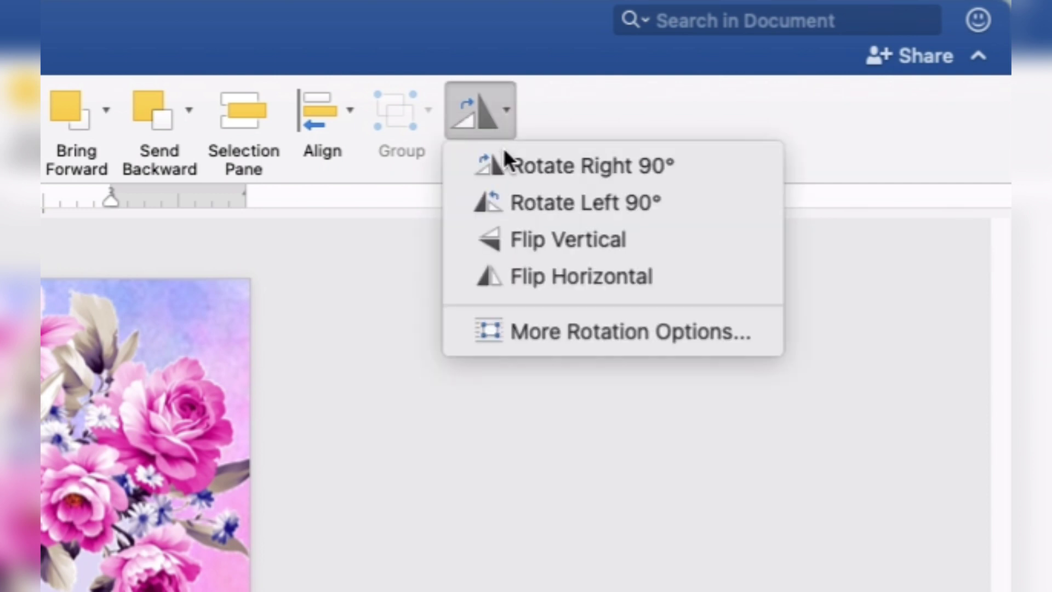
click(534, 276)
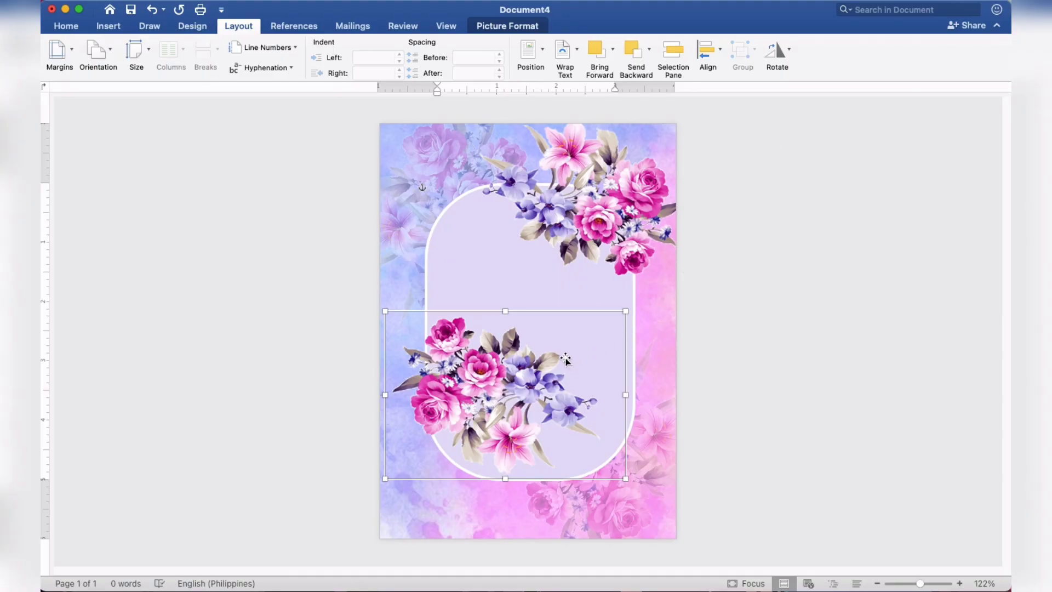
drag(565, 360, 540, 430)
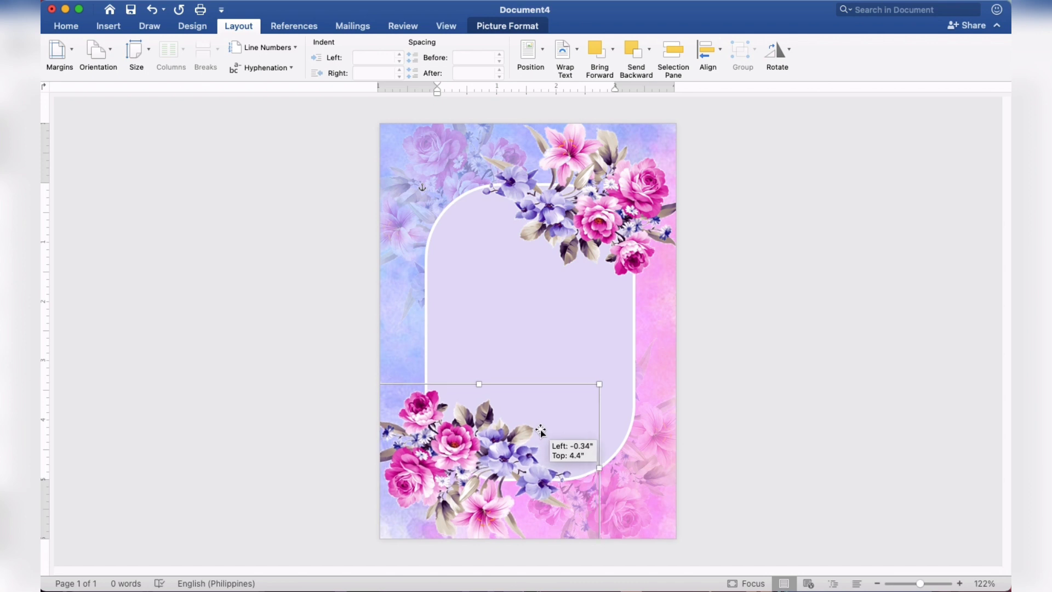
drag(541, 430, 540, 430)
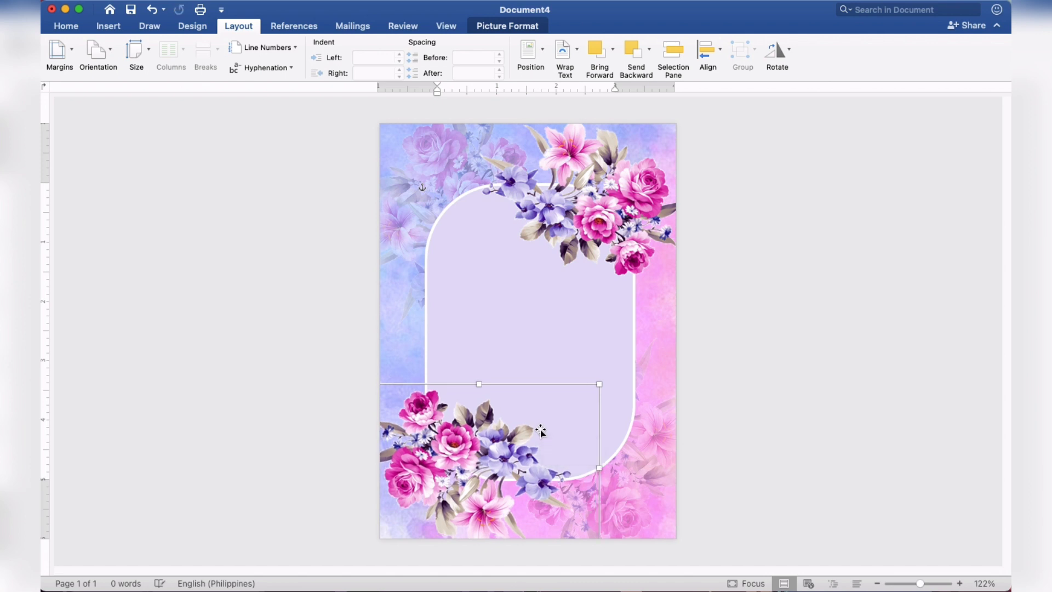
click(836, 308)
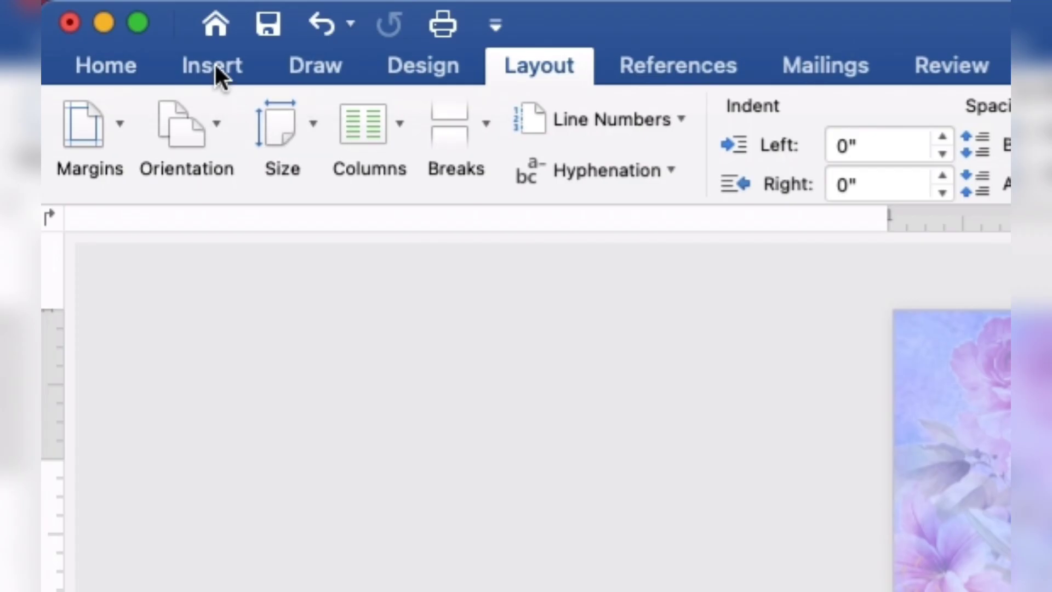
Draw a rectangle near the top of the lavender arch
click(215, 63)
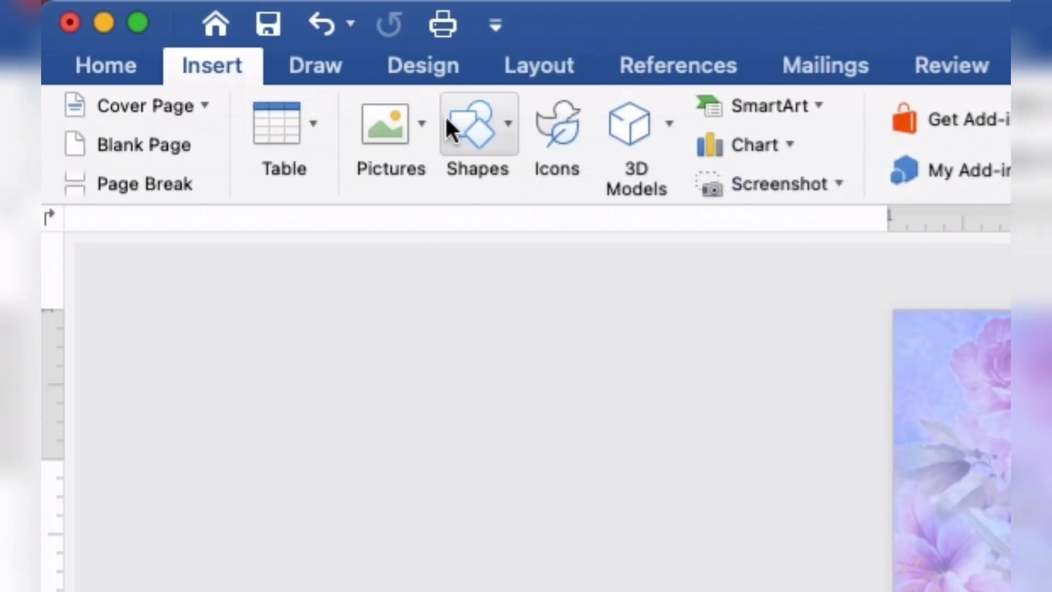
click(465, 129)
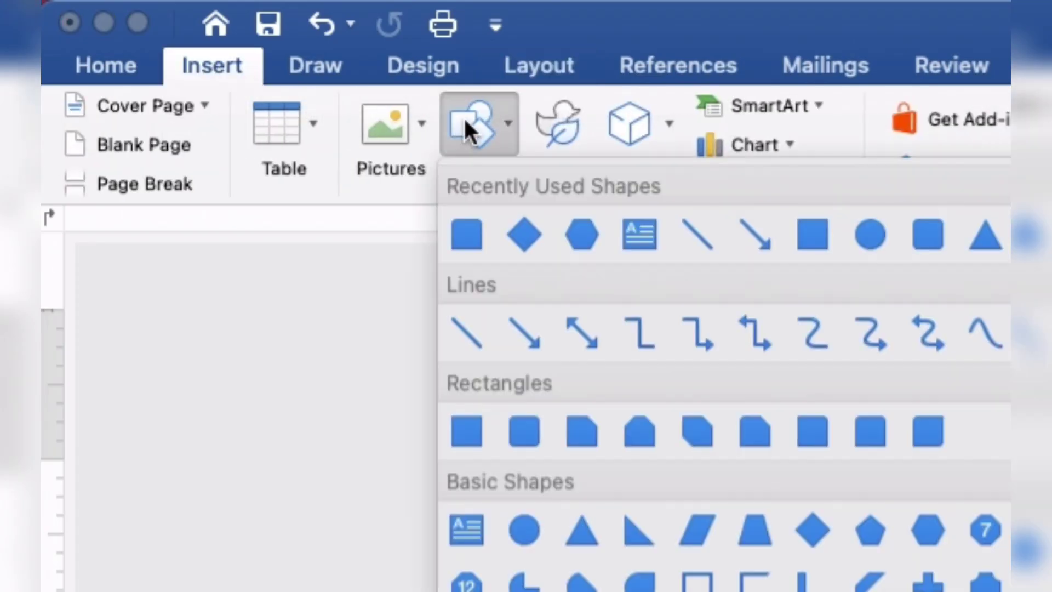
click(820, 237)
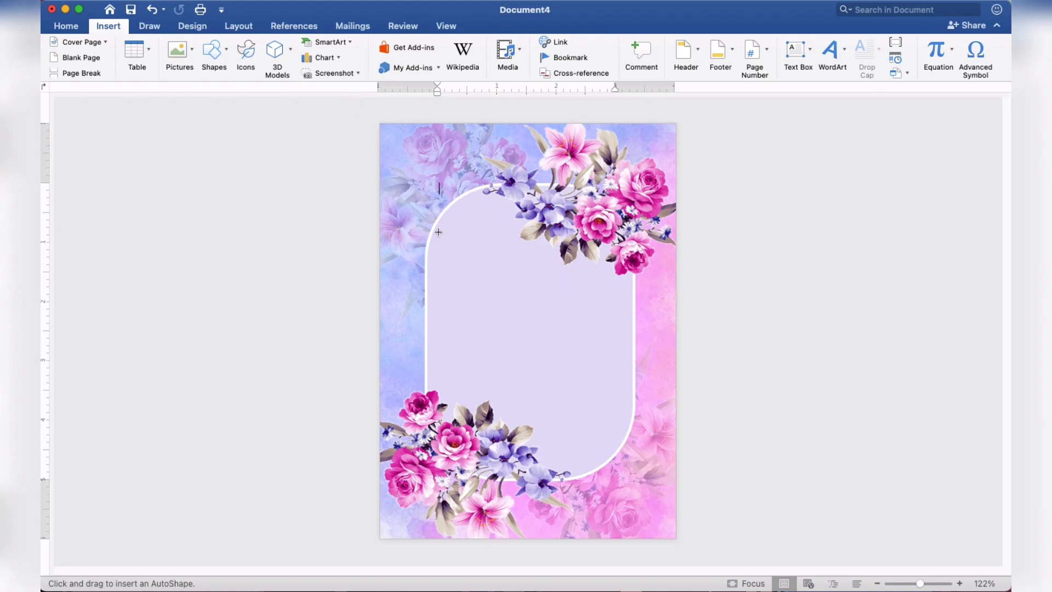
drag(439, 232, 567, 337)
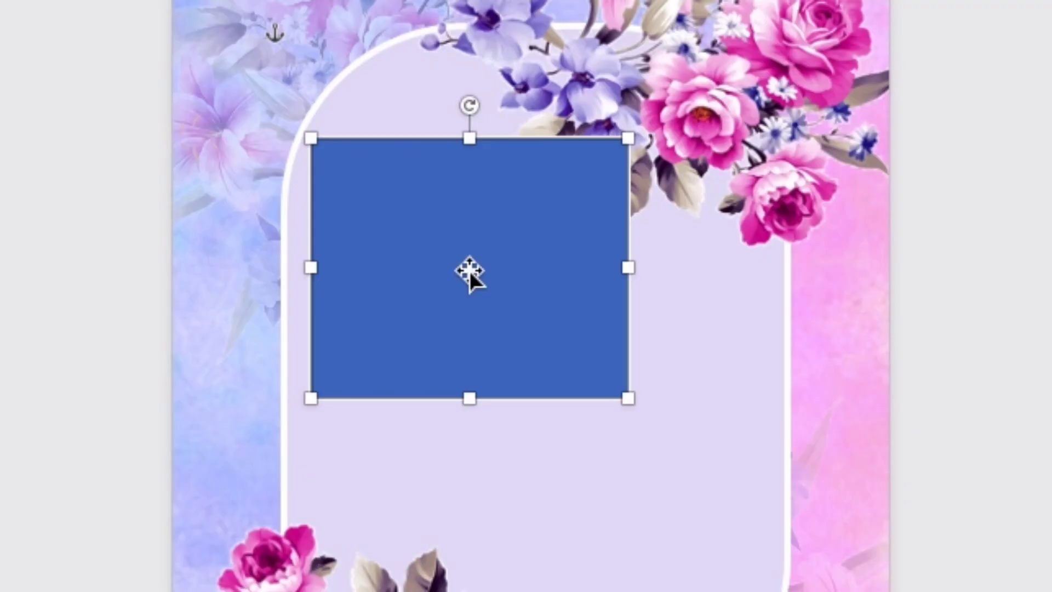
Add the letter K as text inside the rectangle and select it
right_click(469, 271)
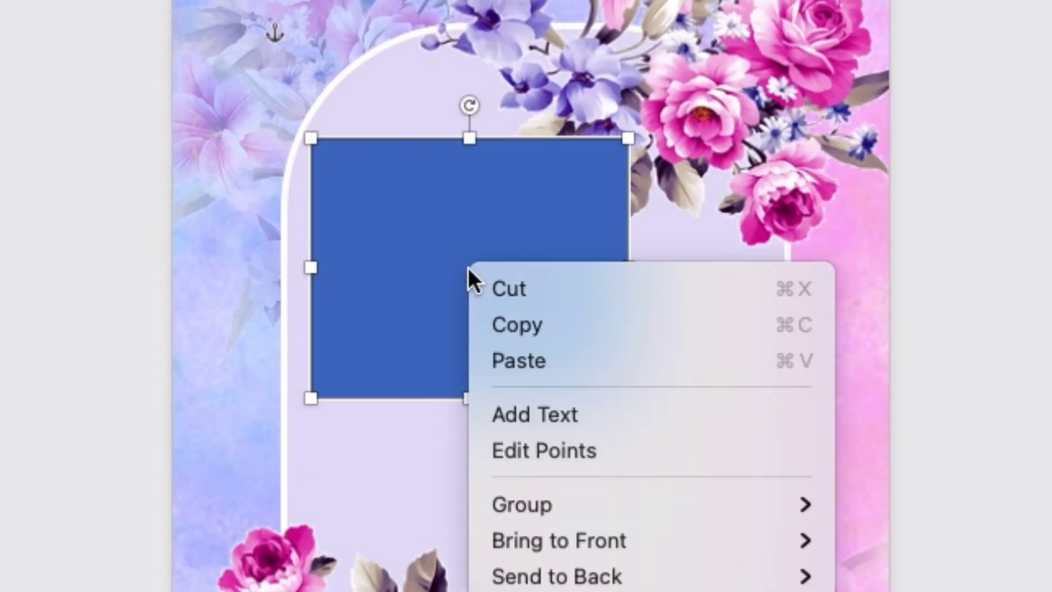
click(512, 422)
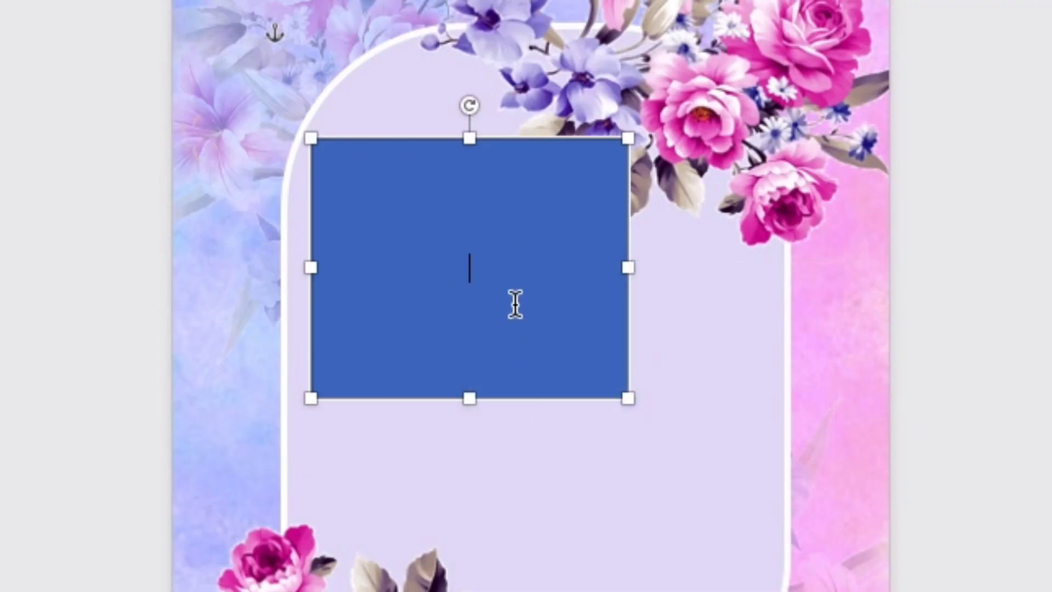
text(K)
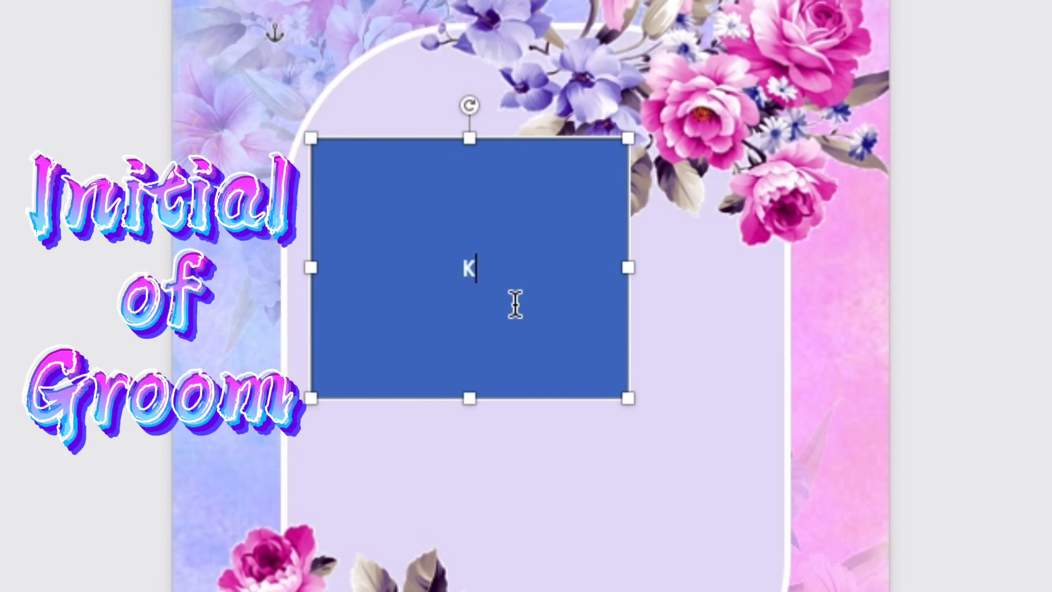
drag(515, 304, 471, 277)
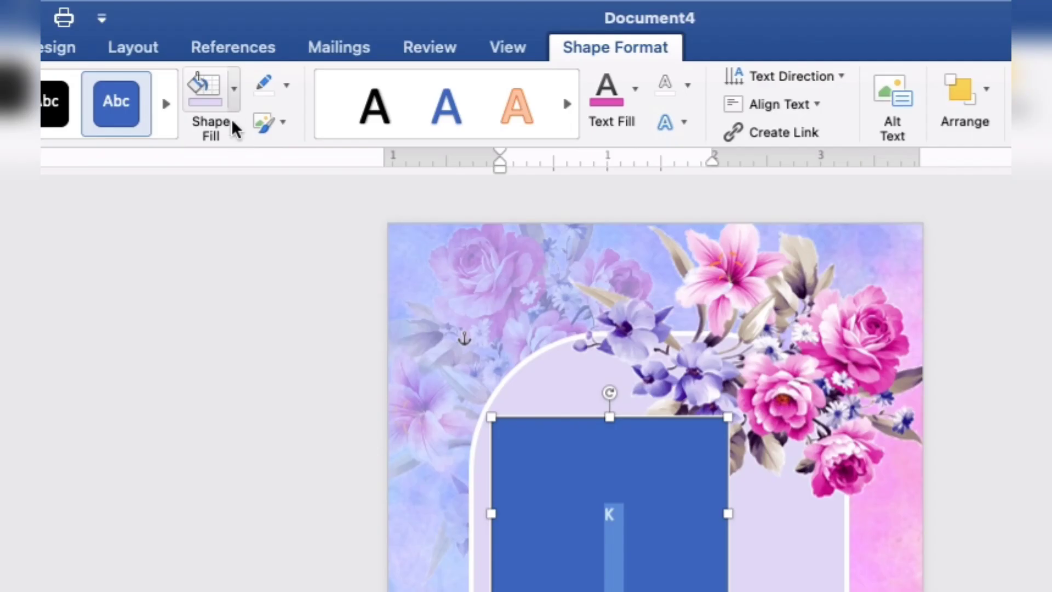
Give the K rectangle no fill and no outline, and colour the letter K dark purple
click(294, 49)
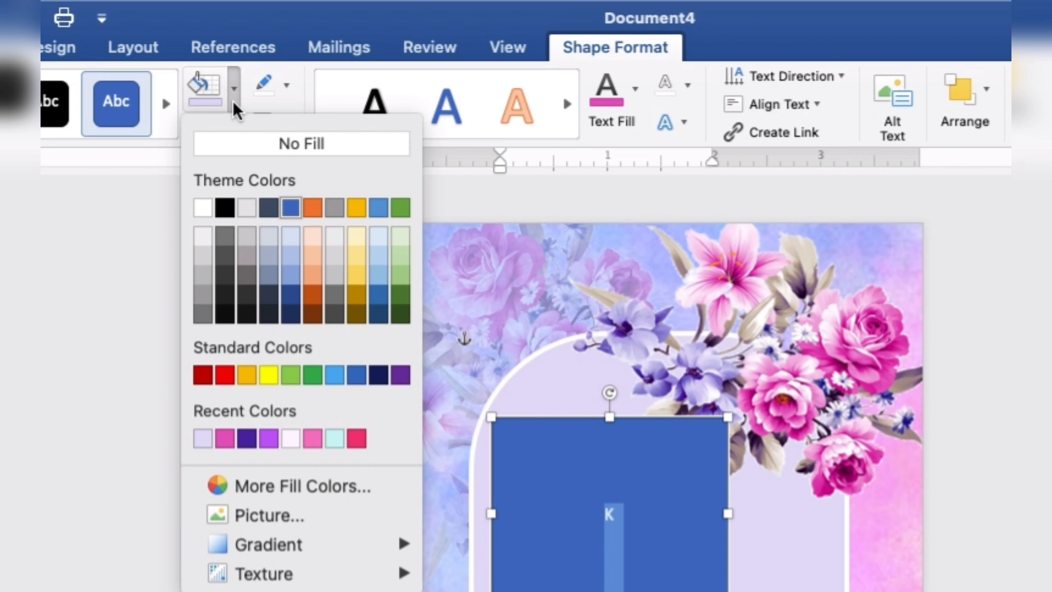
click(243, 144)
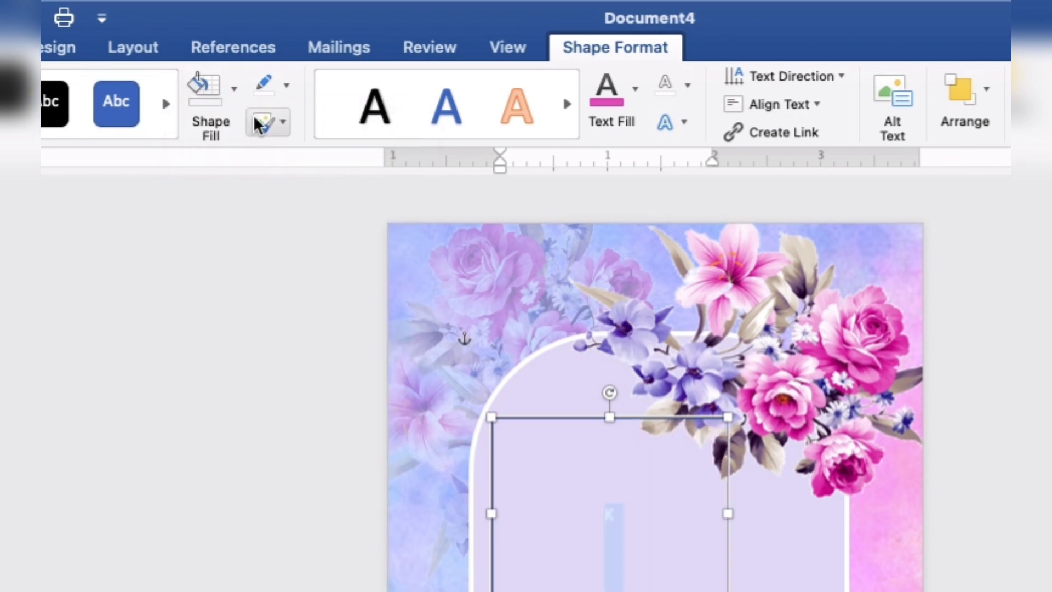
click(284, 86)
click(294, 132)
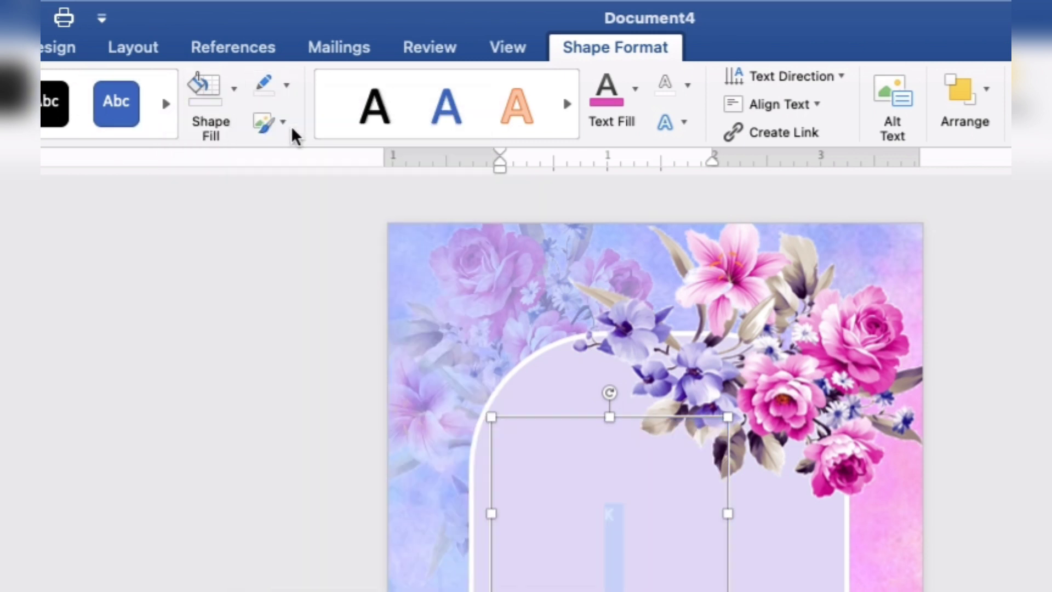
click(635, 90)
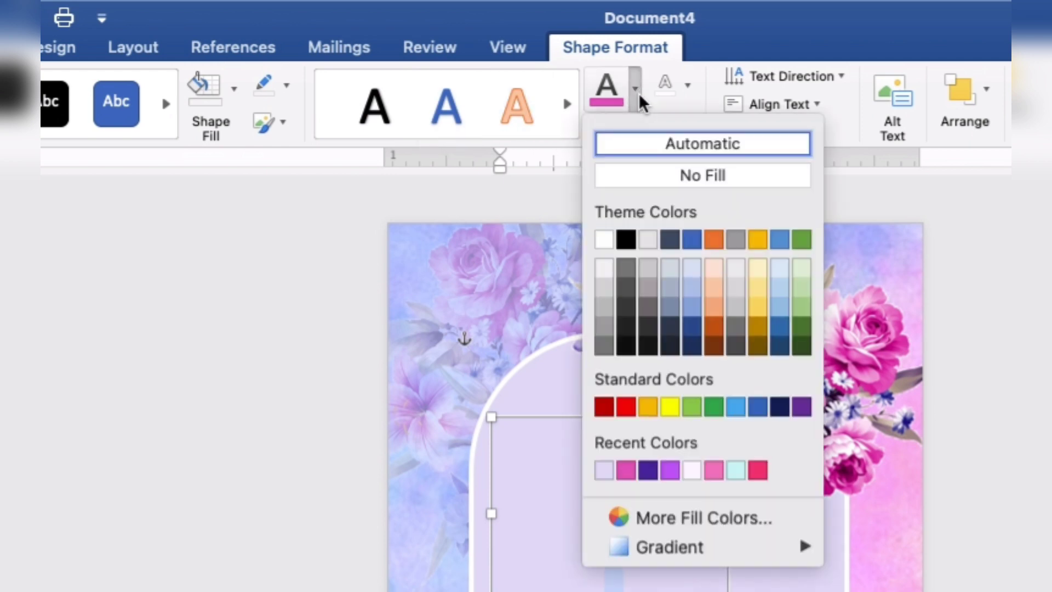
click(648, 469)
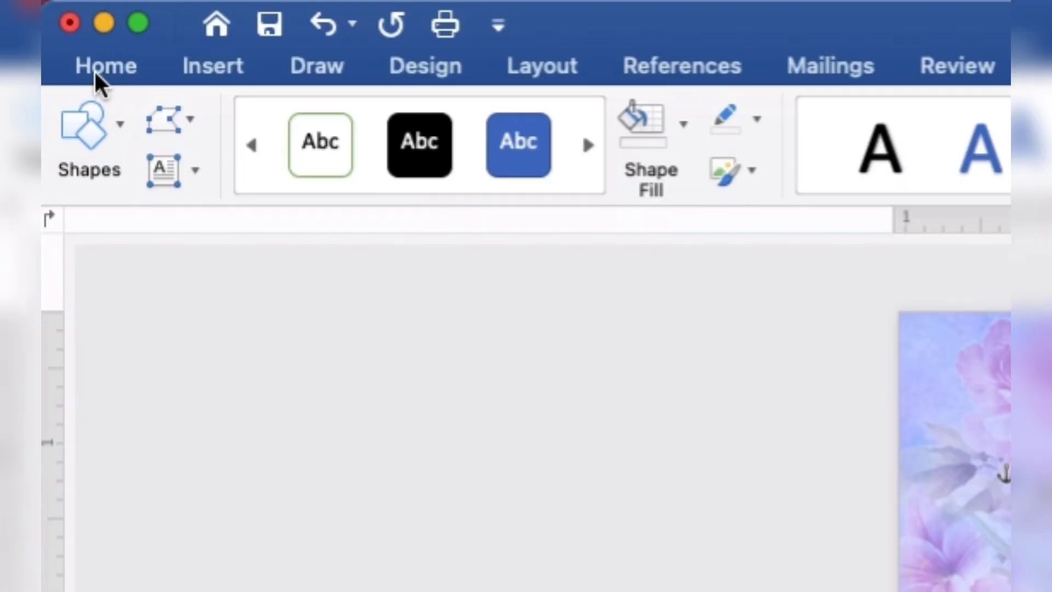
Set the K to Edwardian Script ITC at 60 pt and shrink its text box around the letter
click(61, 28)
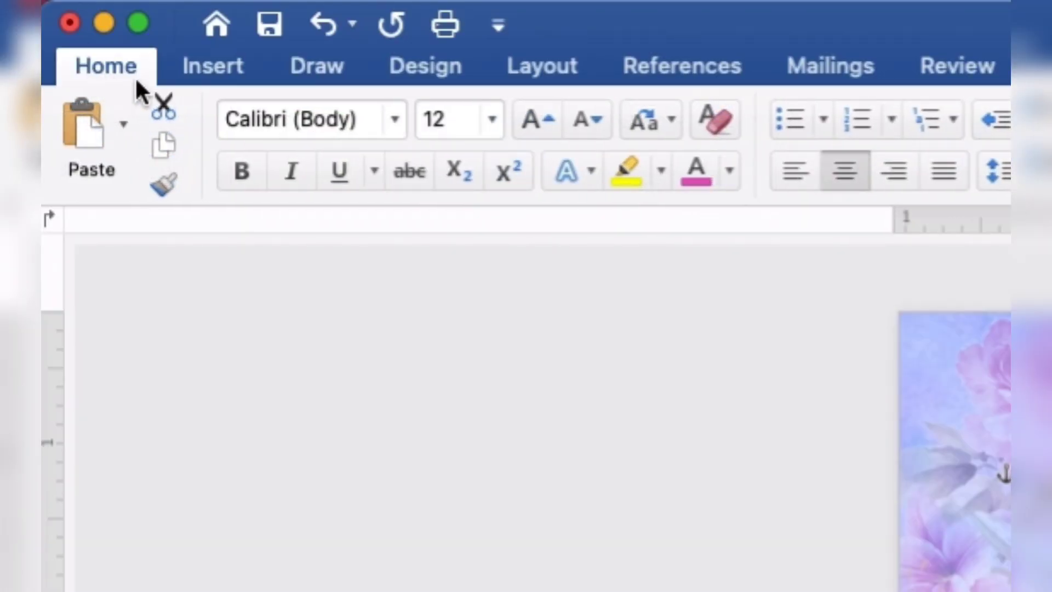
click(395, 120)
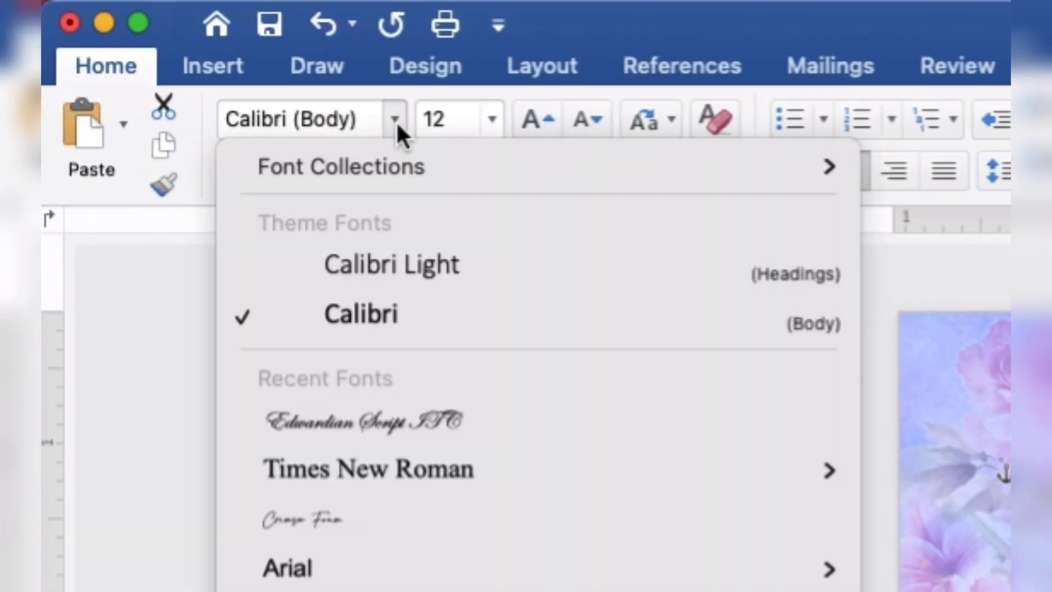
click(361, 422)
click(456, 117)
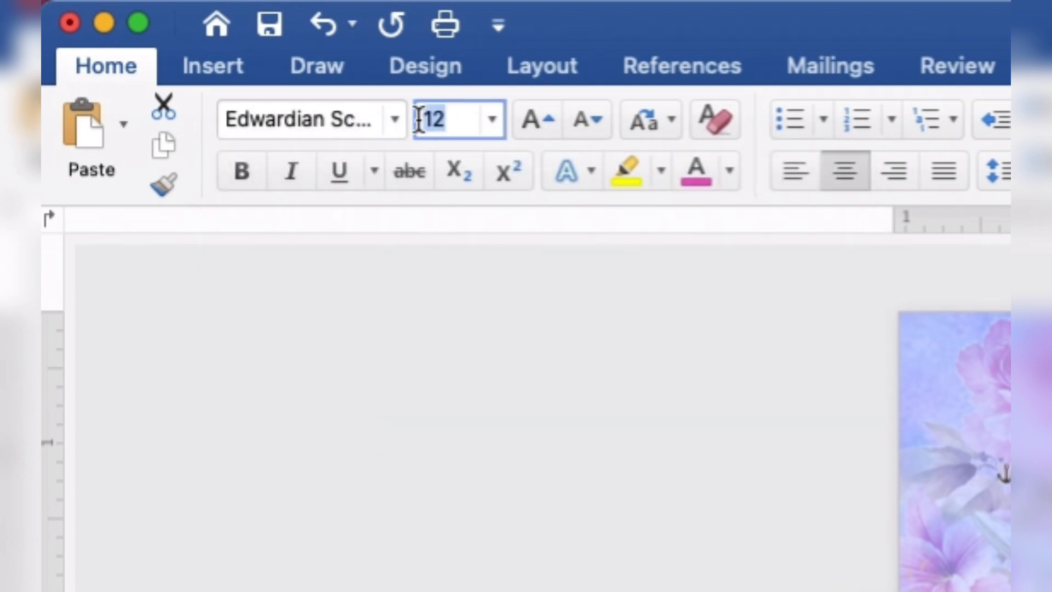
text(60)
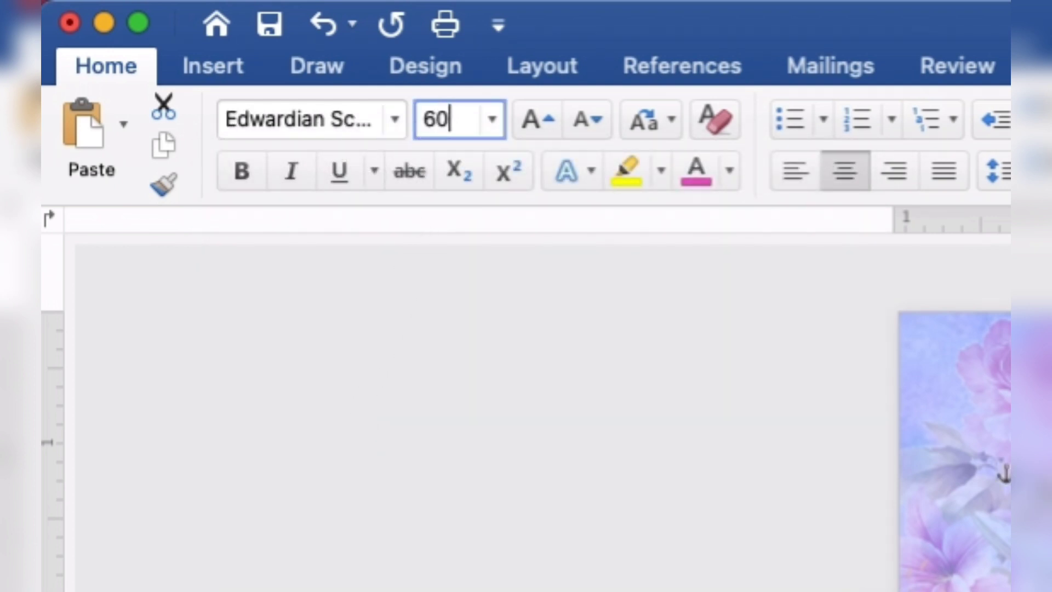
key(Return)
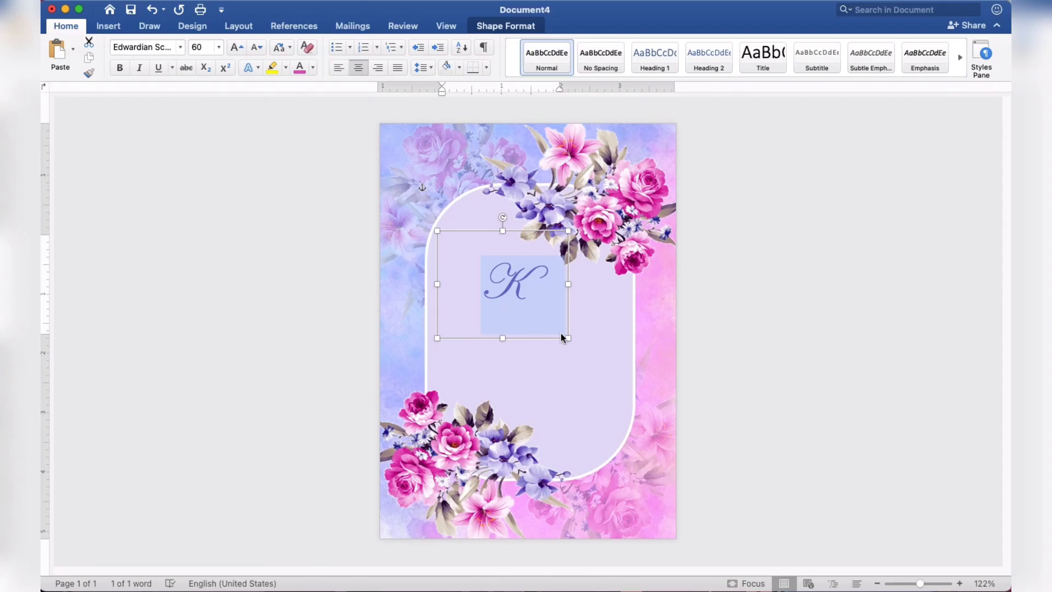
drag(563, 336, 473, 234)
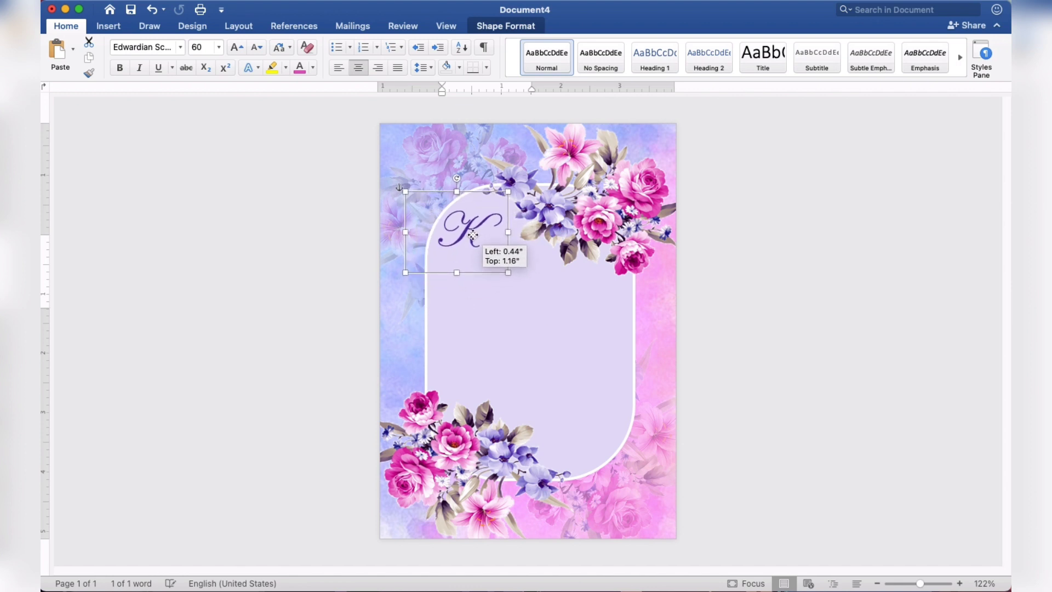
Duplicate the K text box, change its letter to C and set it beside the K as KC
drag(473, 235, 473, 237)
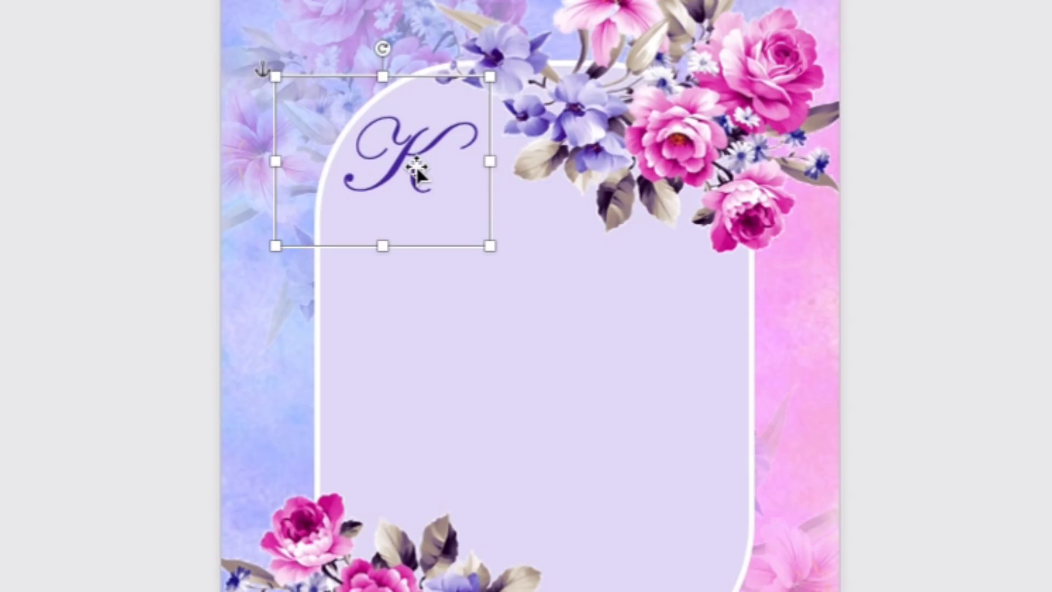
right_click(472, 237)
click(426, 201)
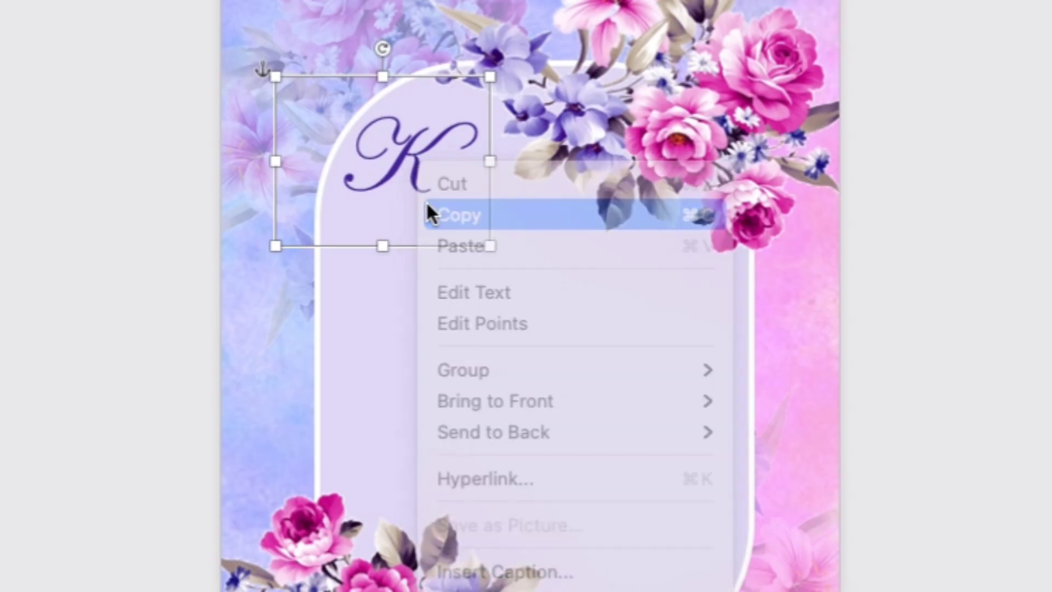
right_click(421, 160)
click(460, 243)
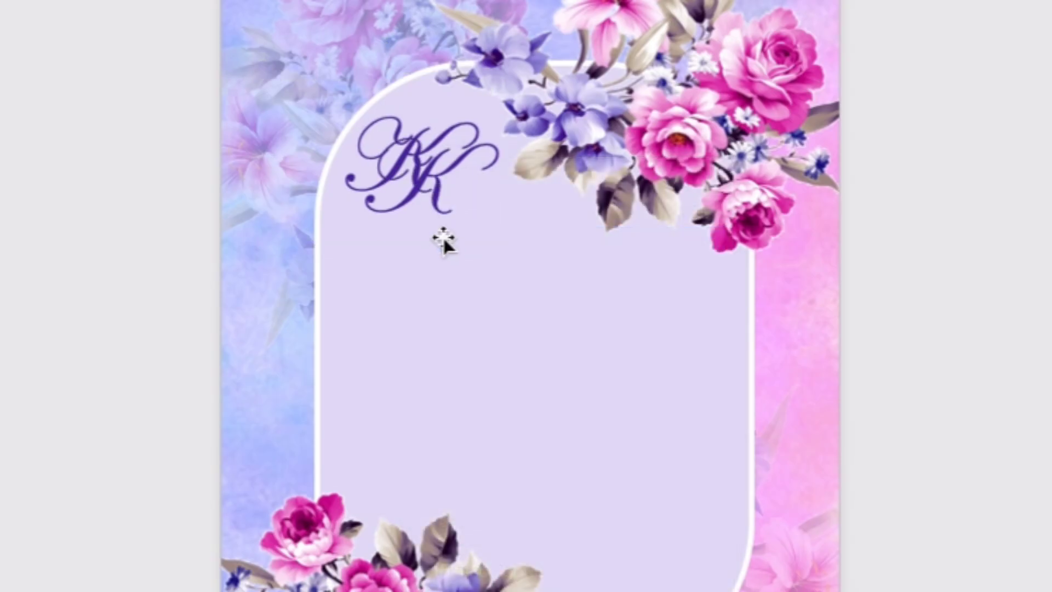
mouse_move(526, 289)
mouse_down()
mouse_move(497, 290)
mouse_move(501, 299)
mouse_up()
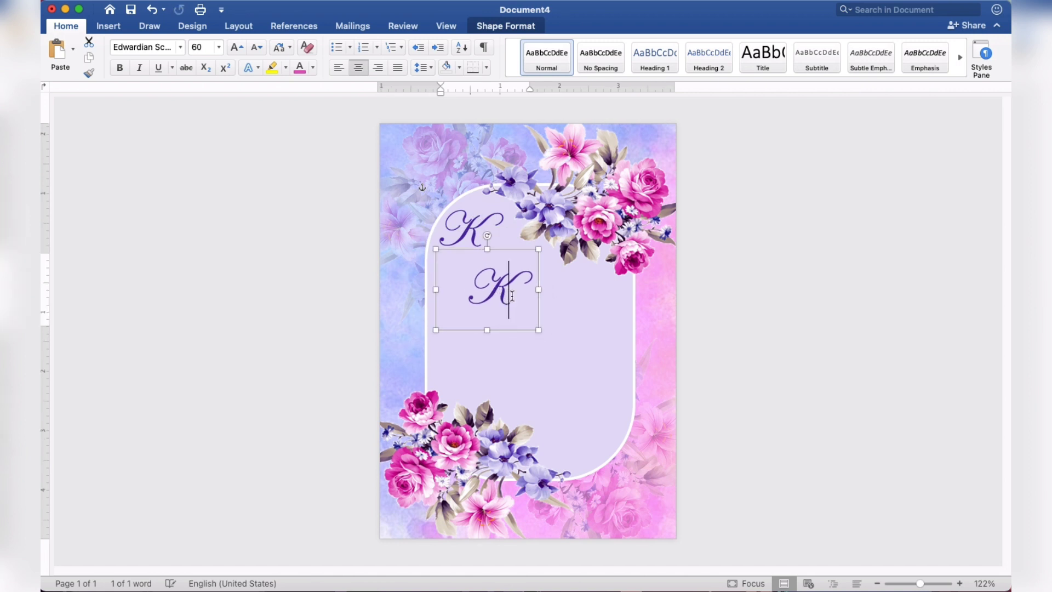
double_click(476, 300)
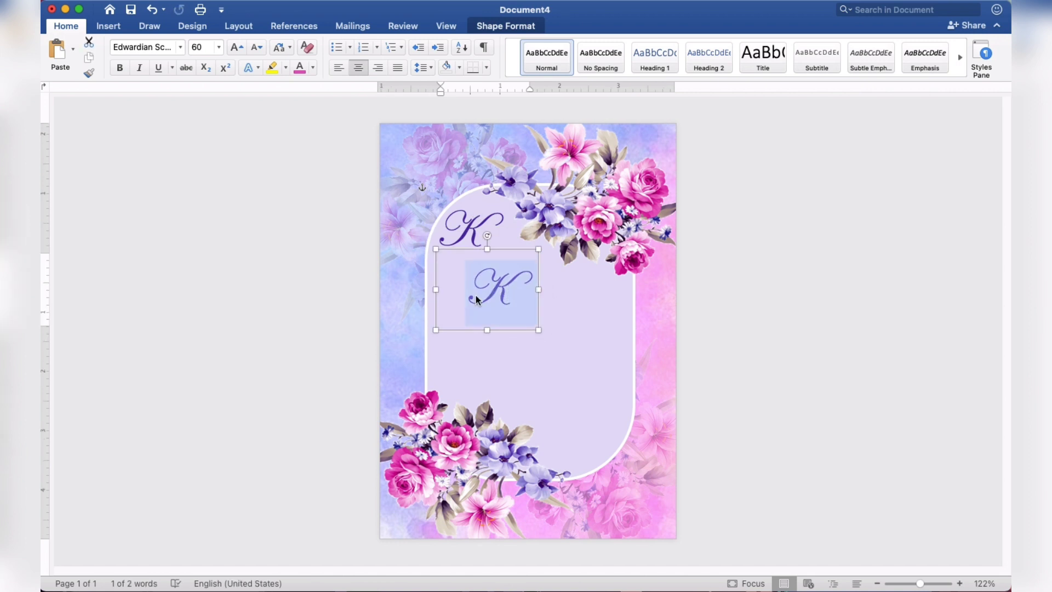
text(C)
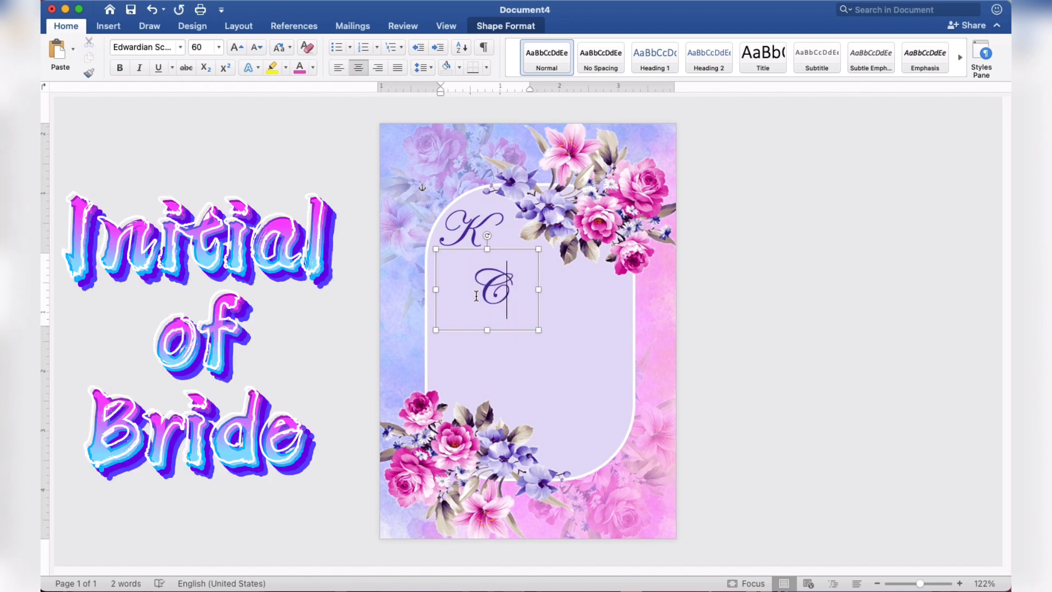
drag(506, 249, 511, 213)
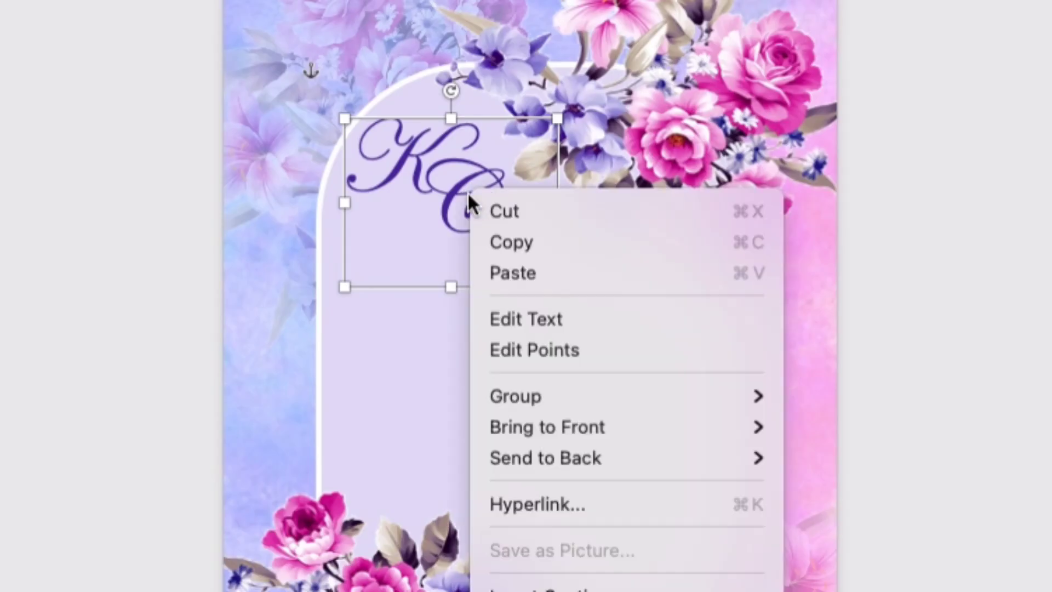
Copy the C text box and paste a duplicate of it
right_click(498, 247)
click(486, 241)
right_click(475, 219)
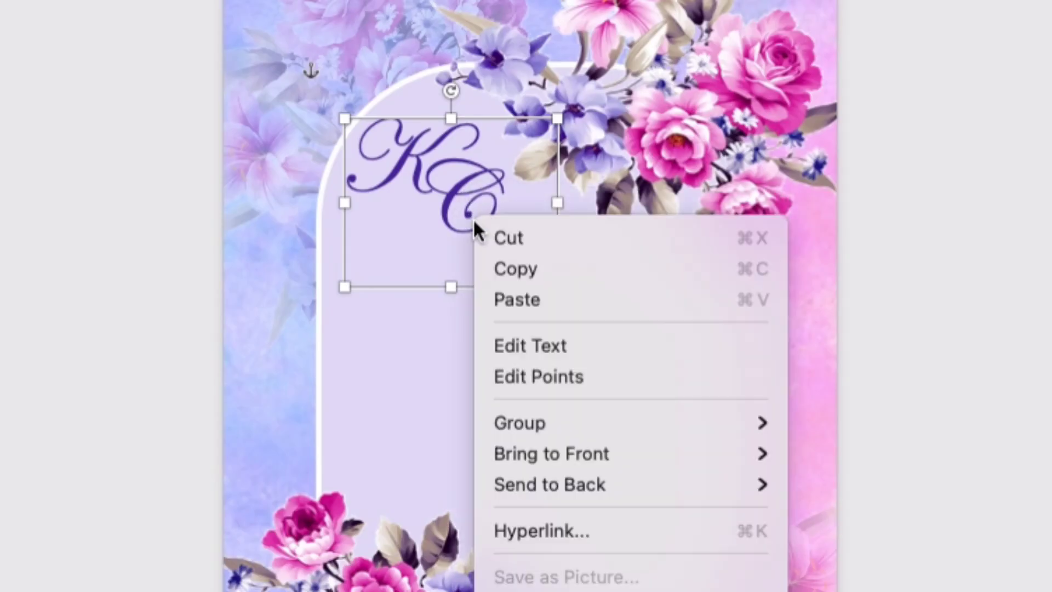
click(502, 302)
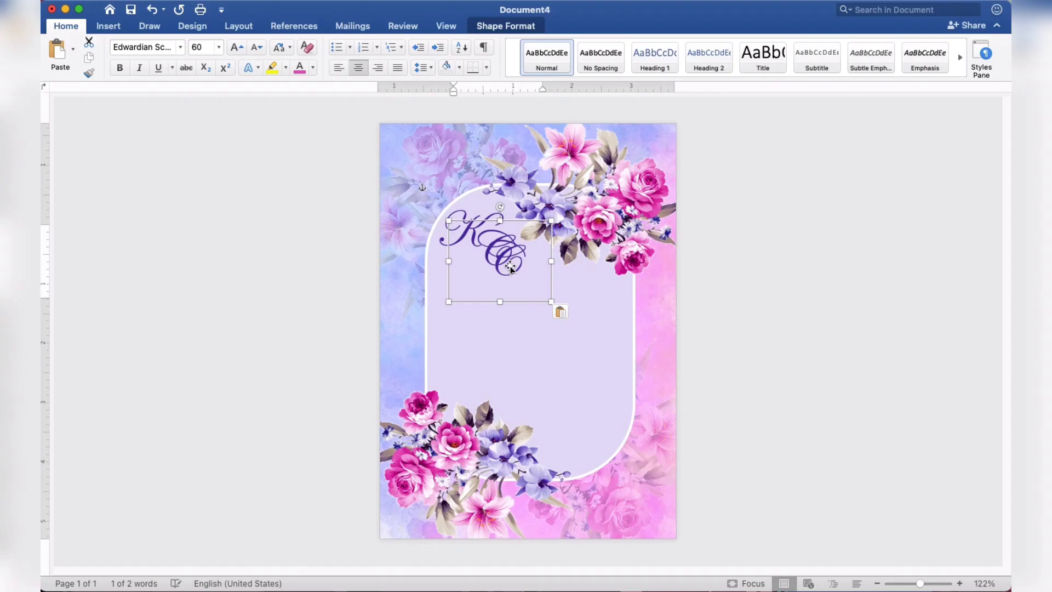
Move the duplicate C box below the KC monogram, enlarge it across the arch, and select its C
mouse_move(487, 241)
mouse_down()
mouse_move(491, 296)
mouse_move(481, 309)
mouse_up()
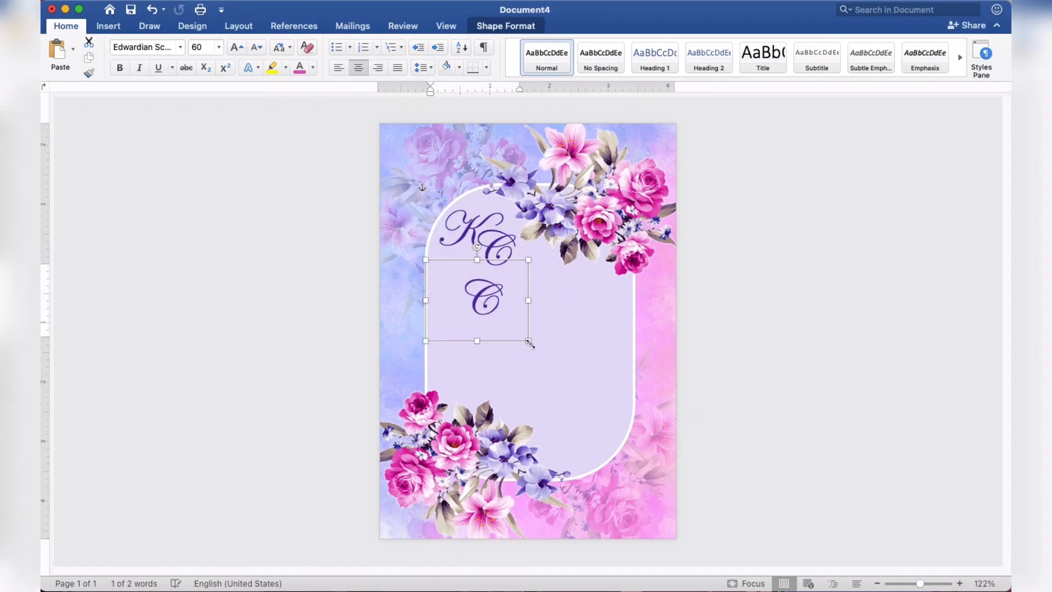
drag(529, 342, 621, 434)
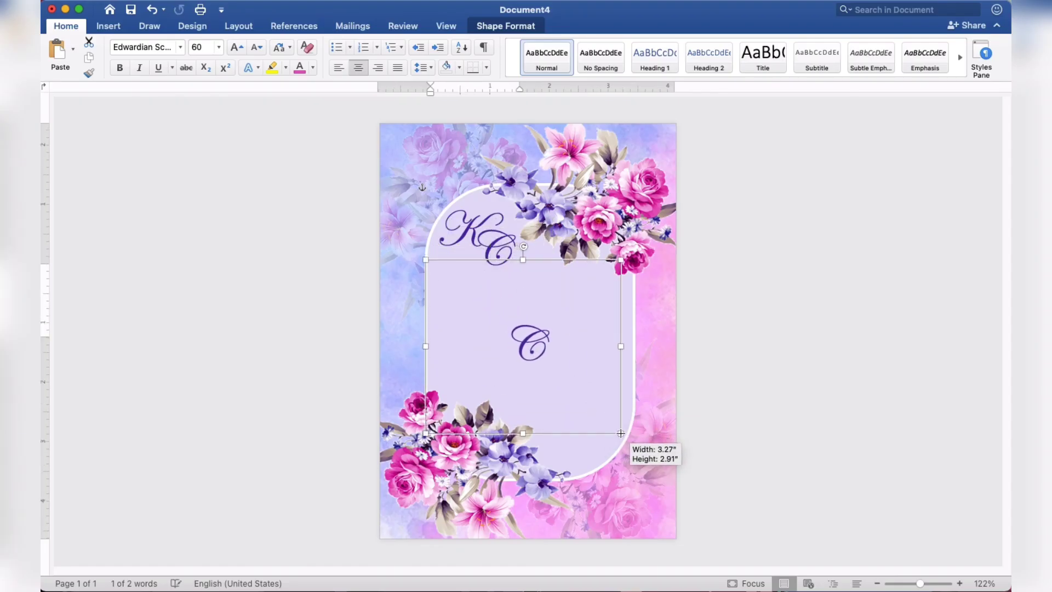
drag(620, 434, 633, 442)
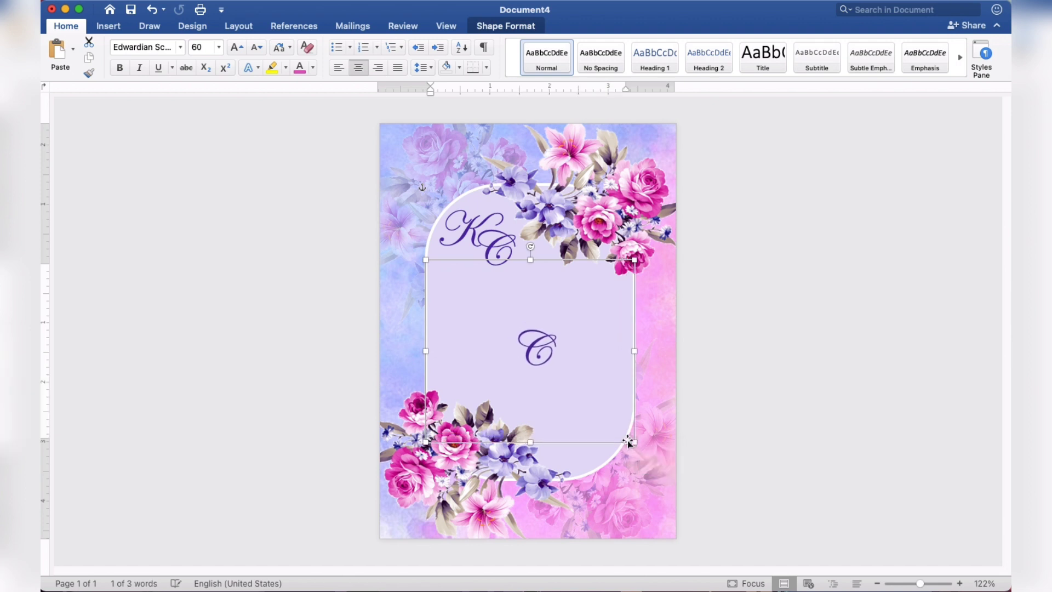
drag(563, 350, 522, 346)
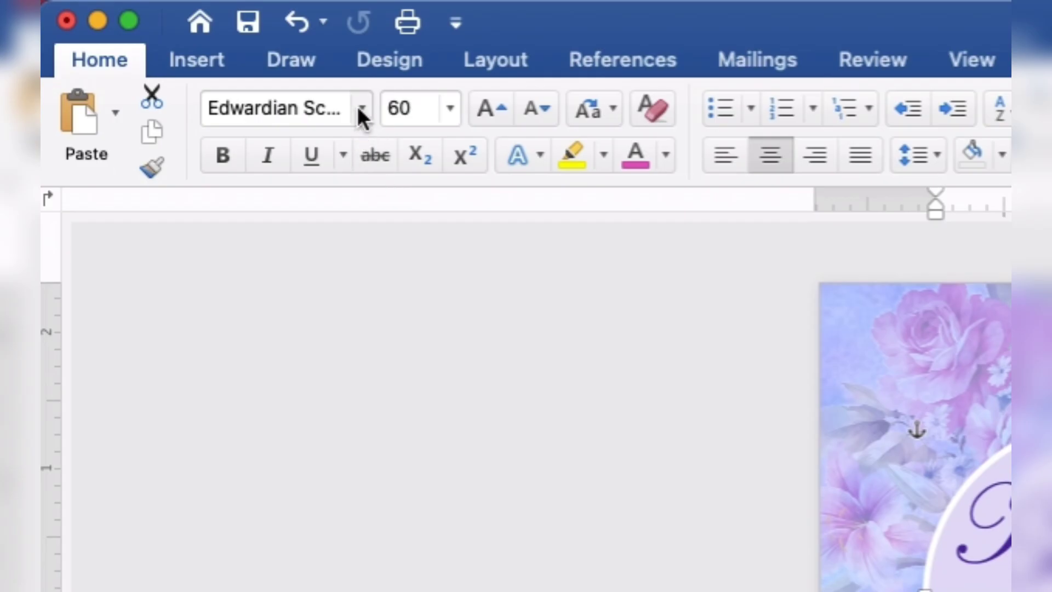
Set the large box's text to Times New Roman, size 8
click(359, 107)
mouse_move(337, 426)
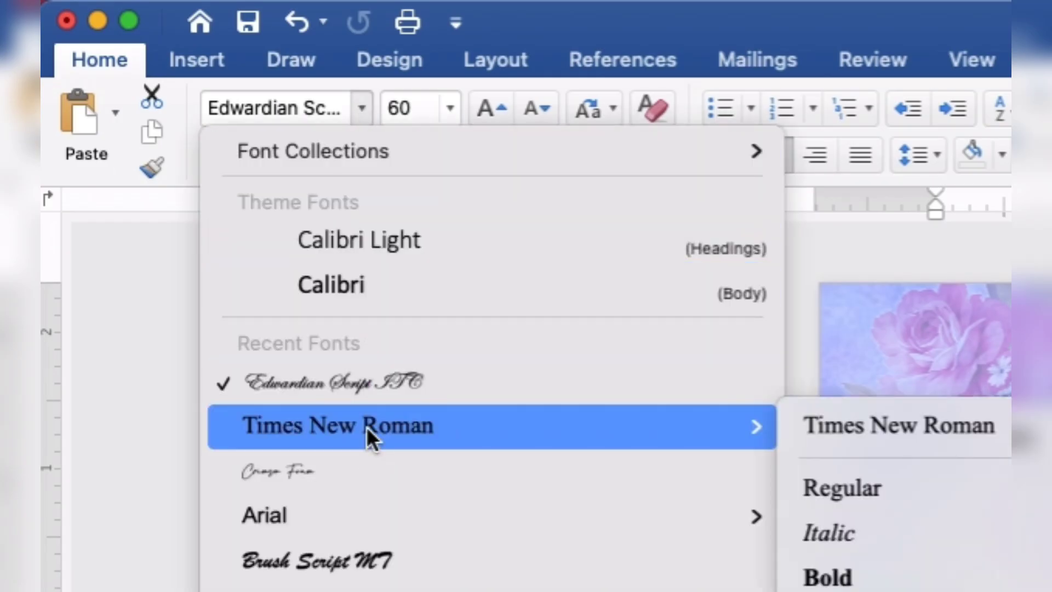
click(367, 427)
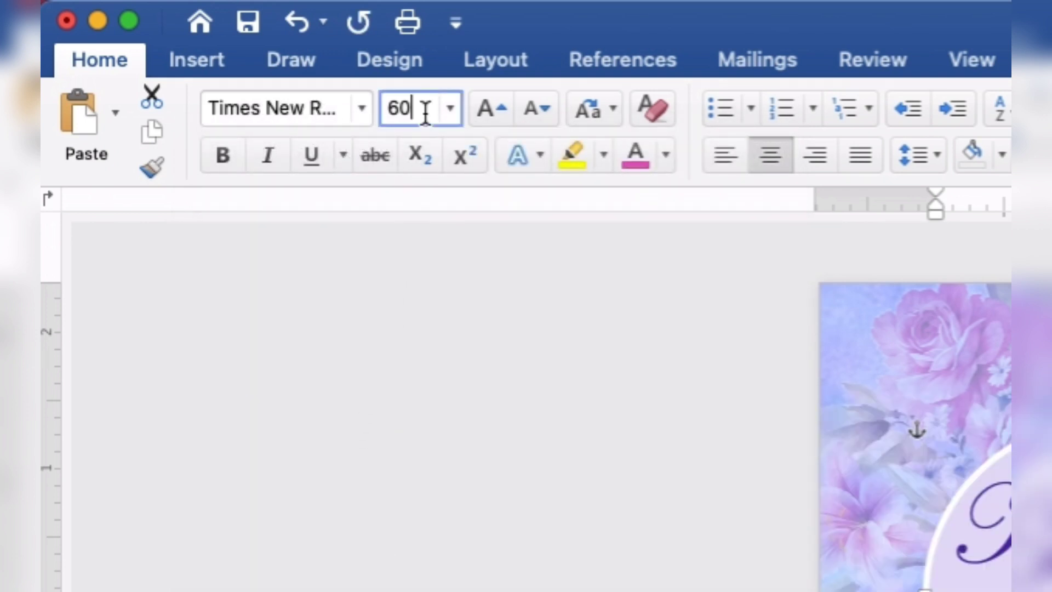
drag(423, 108, 386, 107)
text(8)
key(Return)
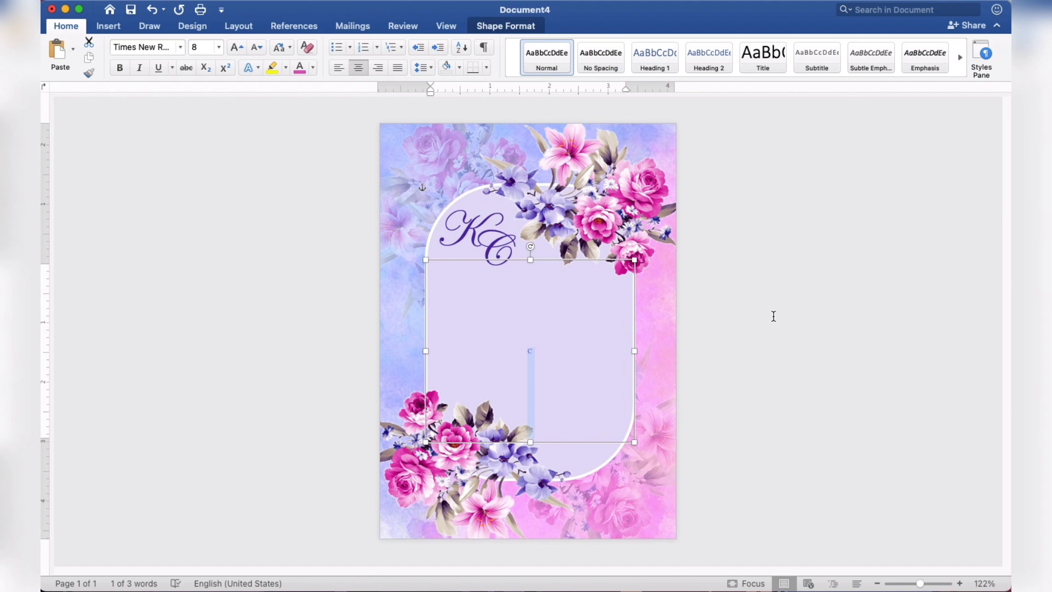
Zoom in on the large text box and select its placeholder C
scroll(773, 317, up, 2)
scroll(774, 316, up, 3)
scroll(773, 316, up, 3)
scroll(773, 316, up, 2)
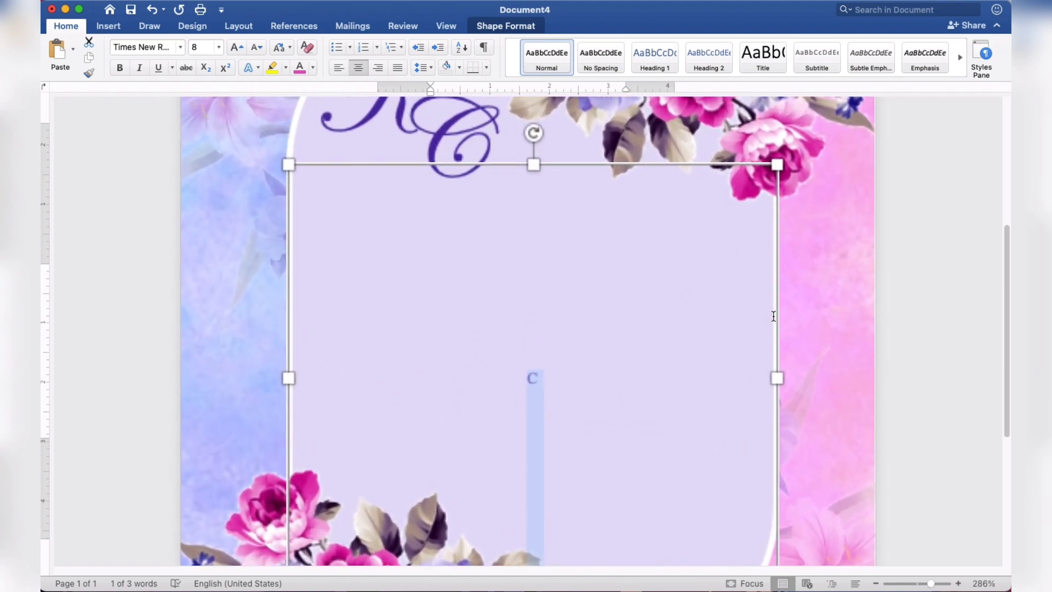
scroll(774, 317, up, 5)
scroll(773, 316, down, 1)
scroll(774, 316, down, 3)
scroll(774, 317, down, 2)
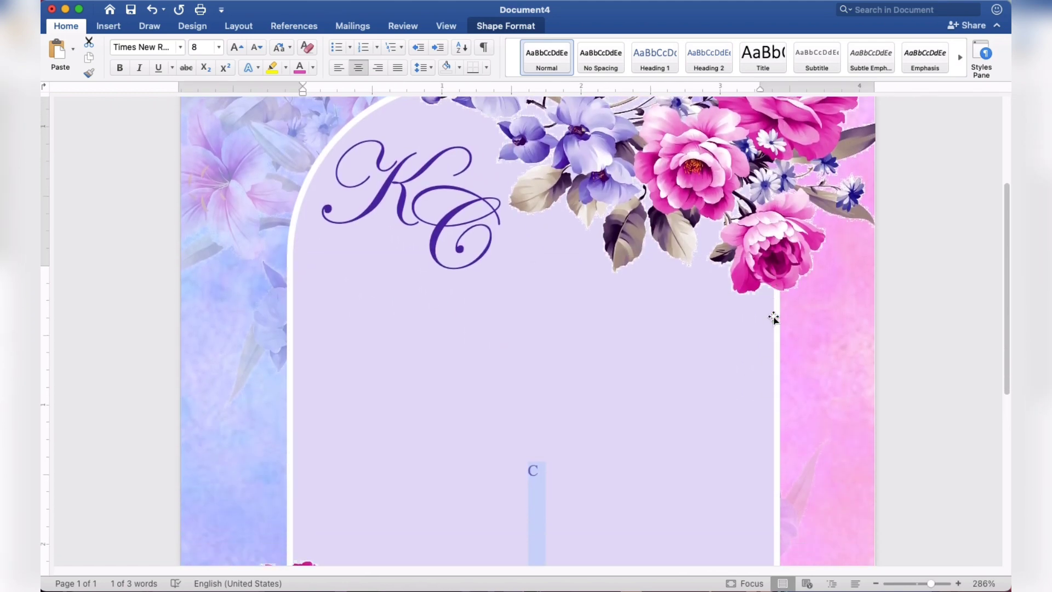
scroll(773, 318, down, 3)
scroll(772, 316, down, 1)
click(773, 316)
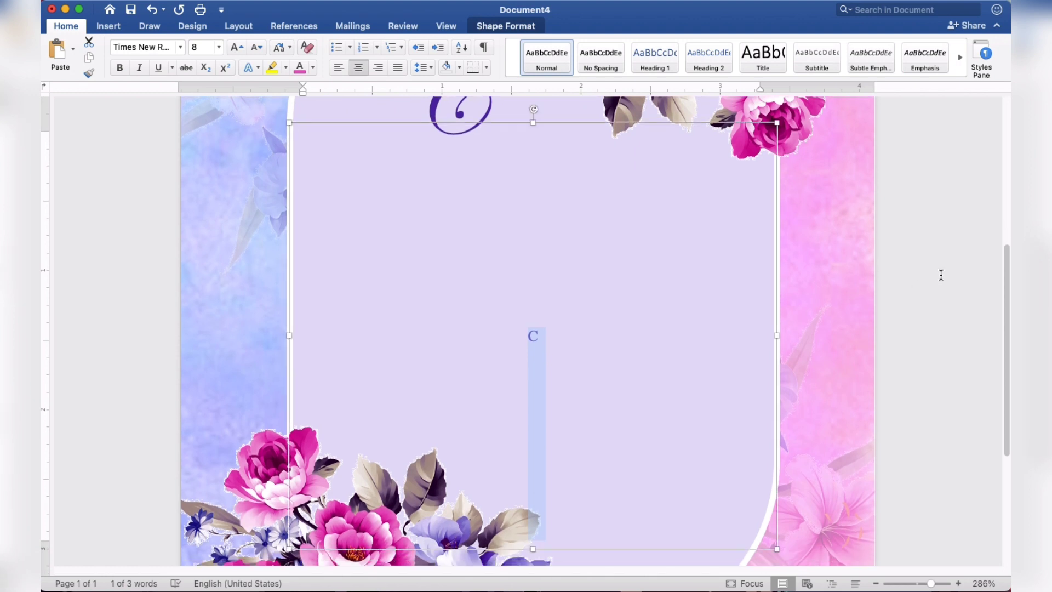
click(693, 334)
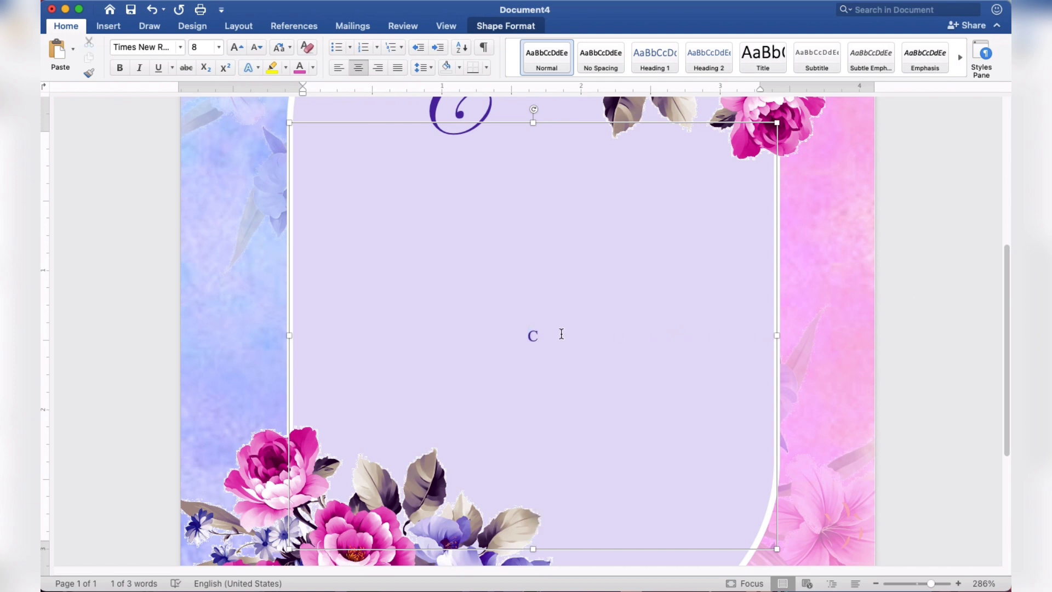
double_click(533, 335)
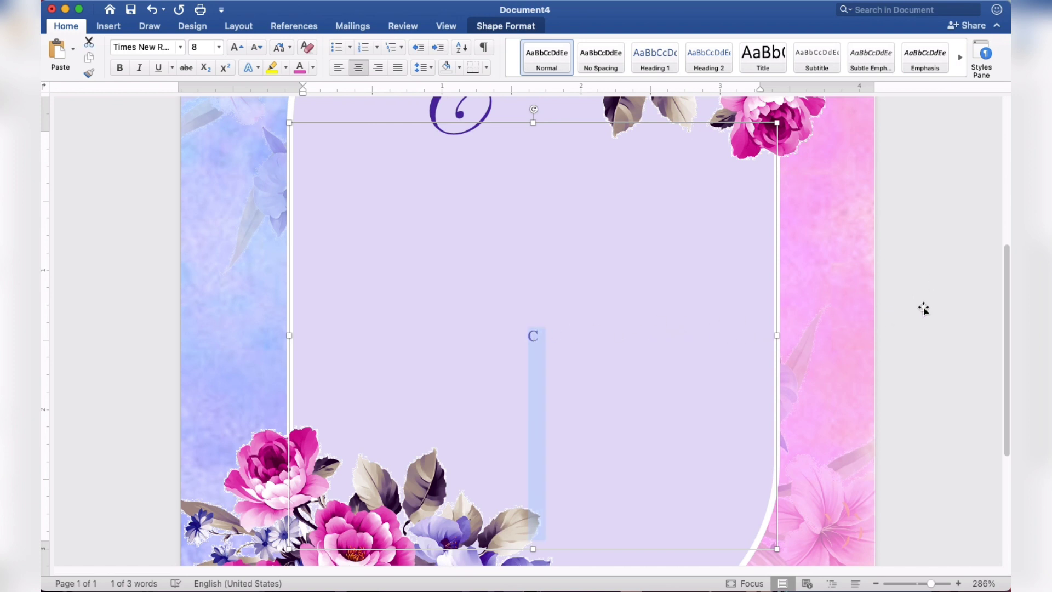
Type 'TOGETHER WITH THEIR FAMILIES', then the groom's name, 'AND' and the bride's name on separate lines
text(TOGET)
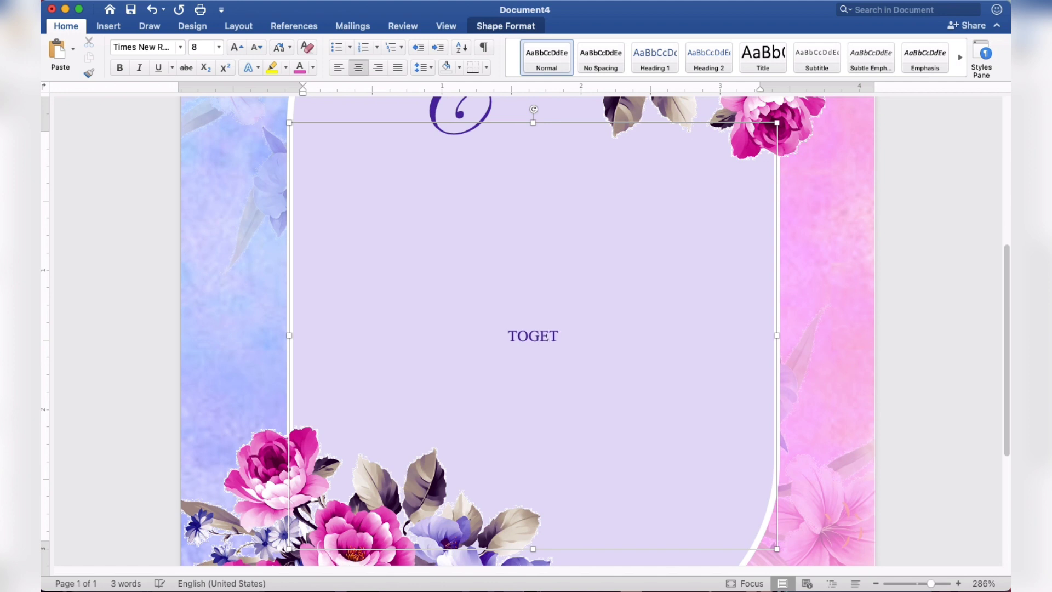
text(HER WI)
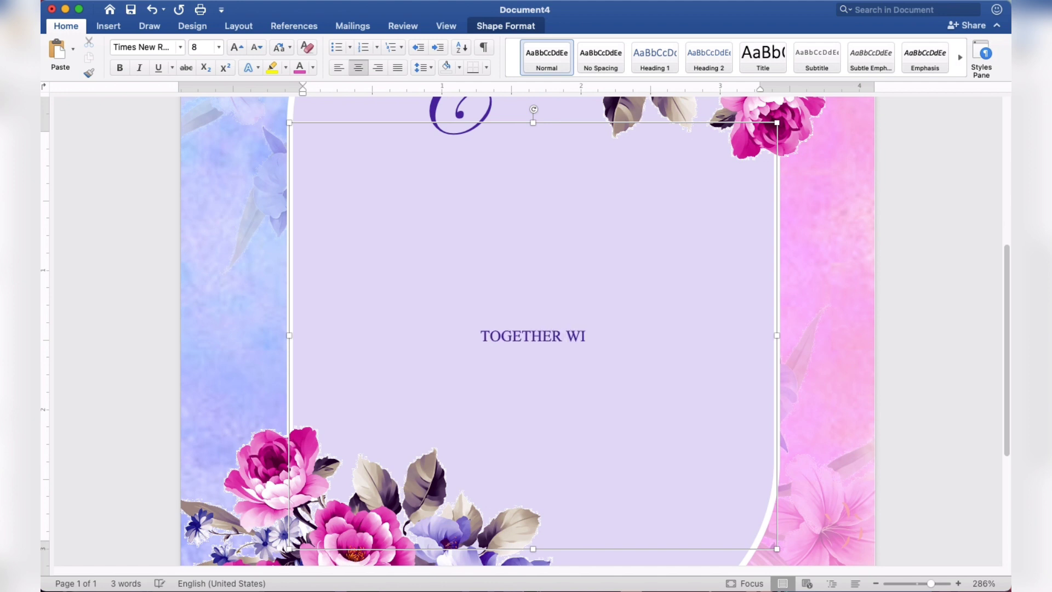
text(TH THEIR FAMIL)
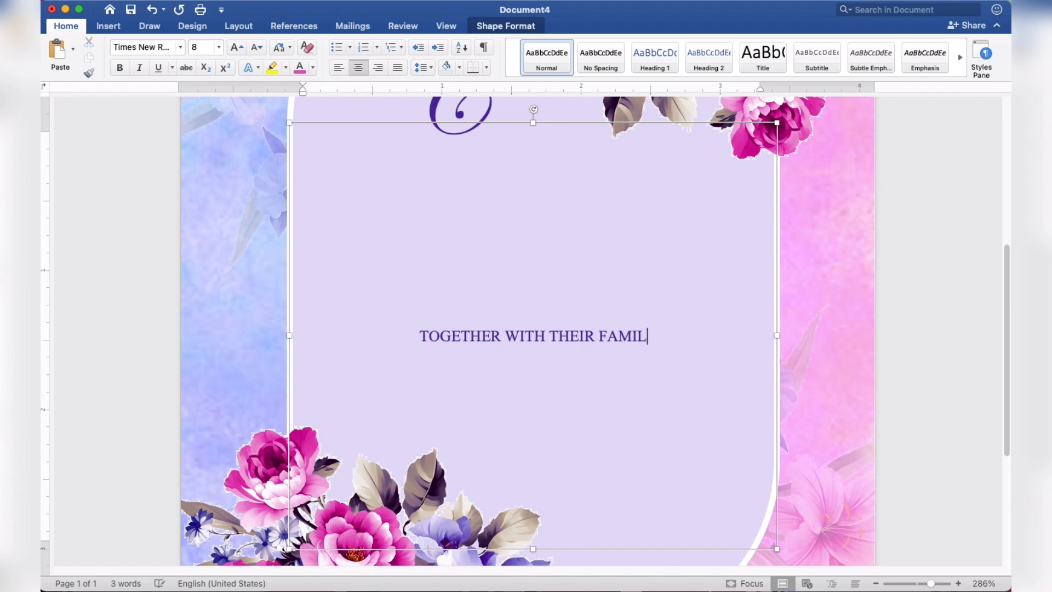
text(IES)
key(Return)
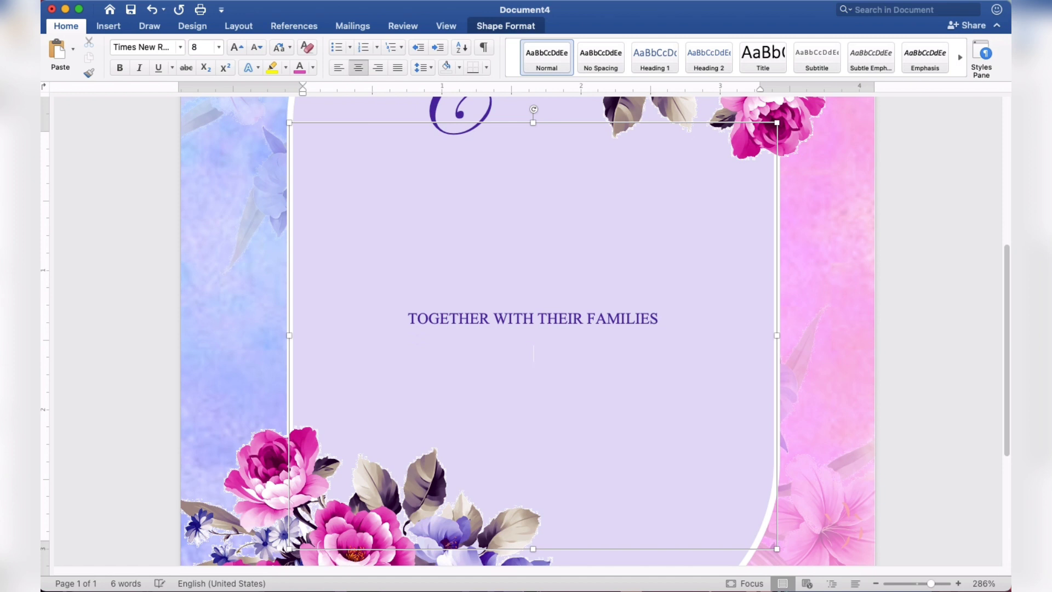
text(KEN AQ)
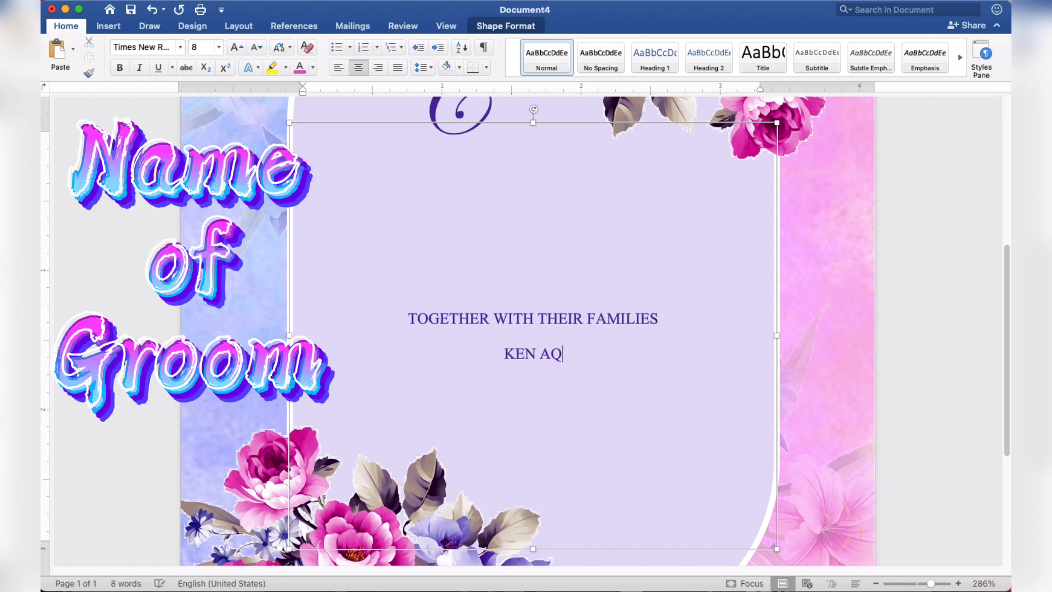
text(UINO)
key(Return)
text(AN)
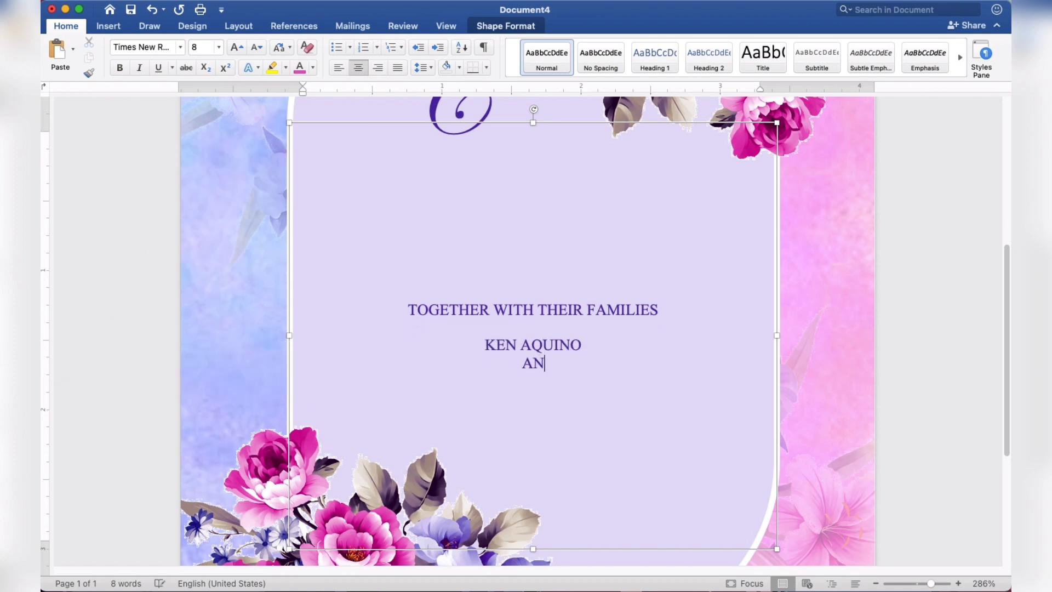
text(D)
key(Return)
text(CA)
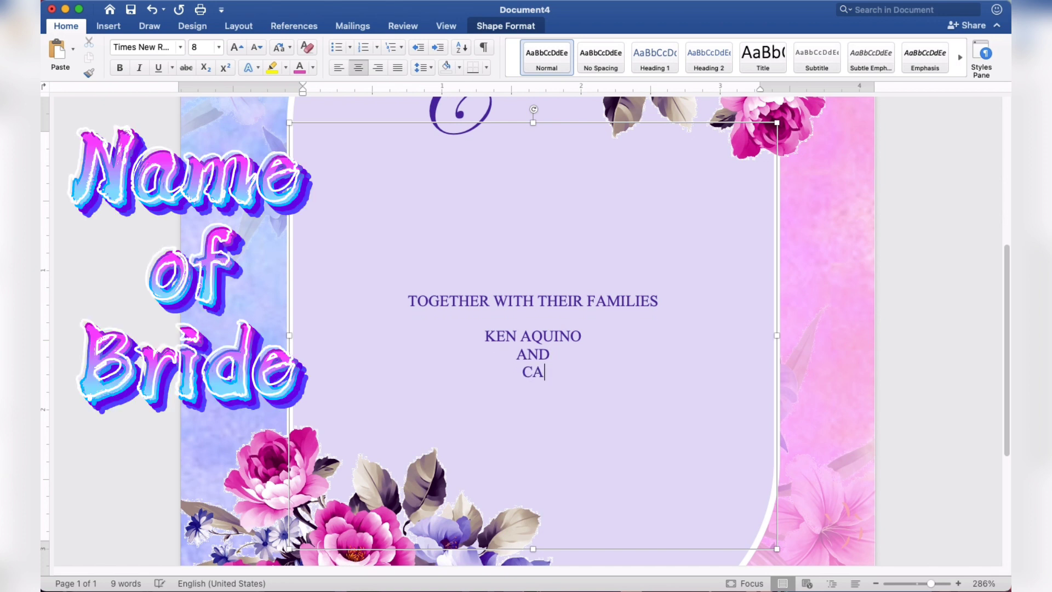
text(SSY S)
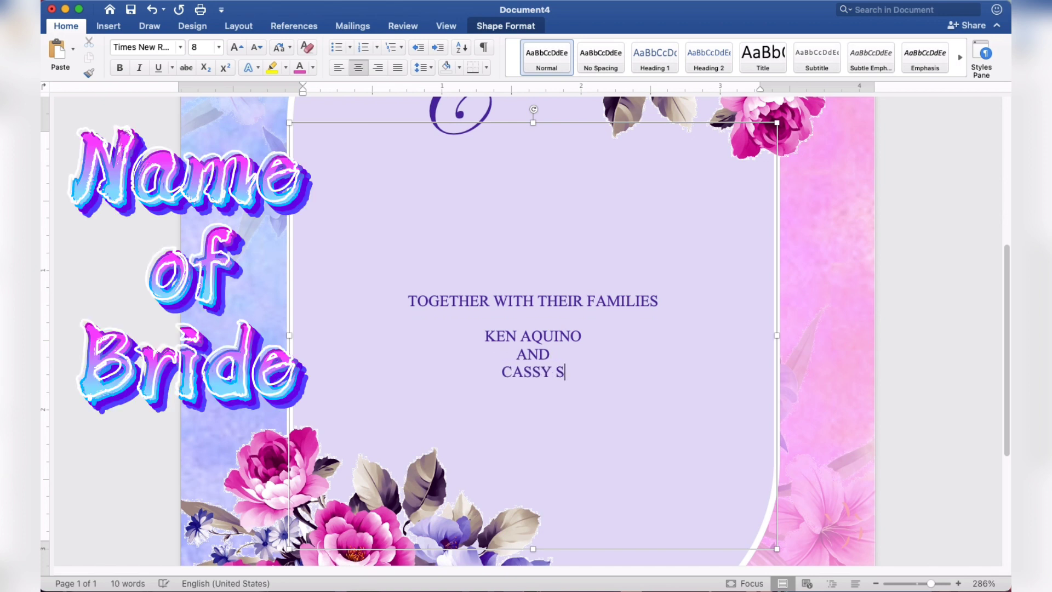
text(ORIANOP)
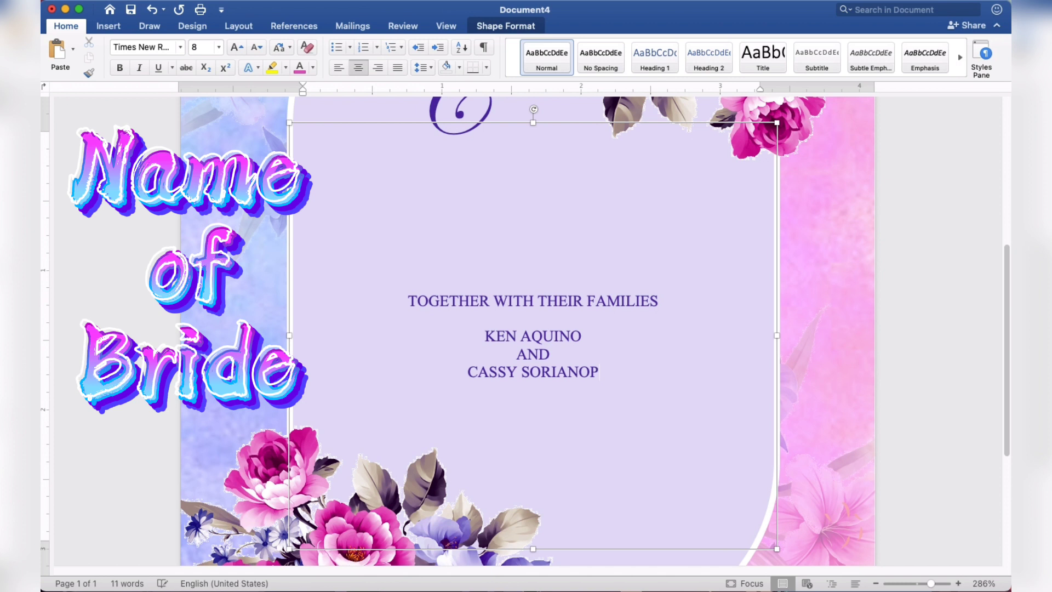
key(BackSpace)
key(Return)
key(Return)
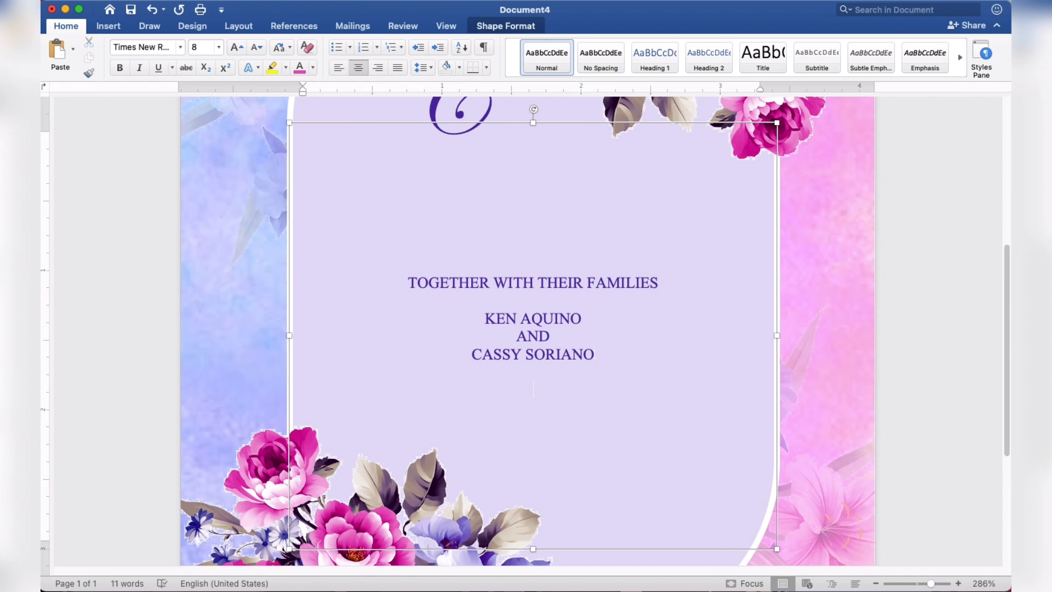
Add the lines 'QUEST THE PLEASURE OF YOUR COMPANY' and 'AS THEY JOYFULLY UNITE IN MARRIAGE'
text(REQUE)
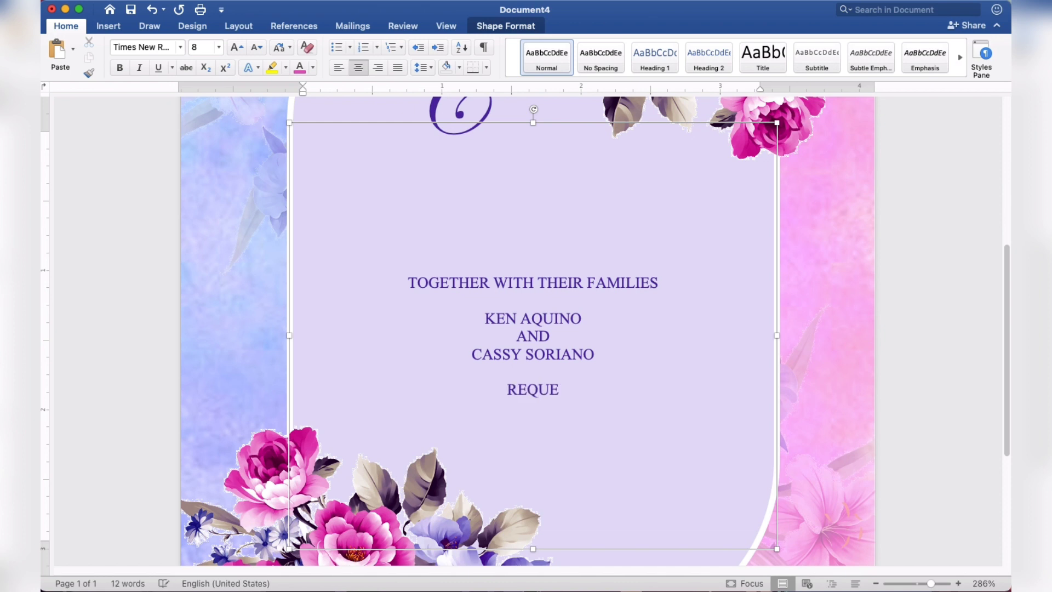
text(ST THE PL)
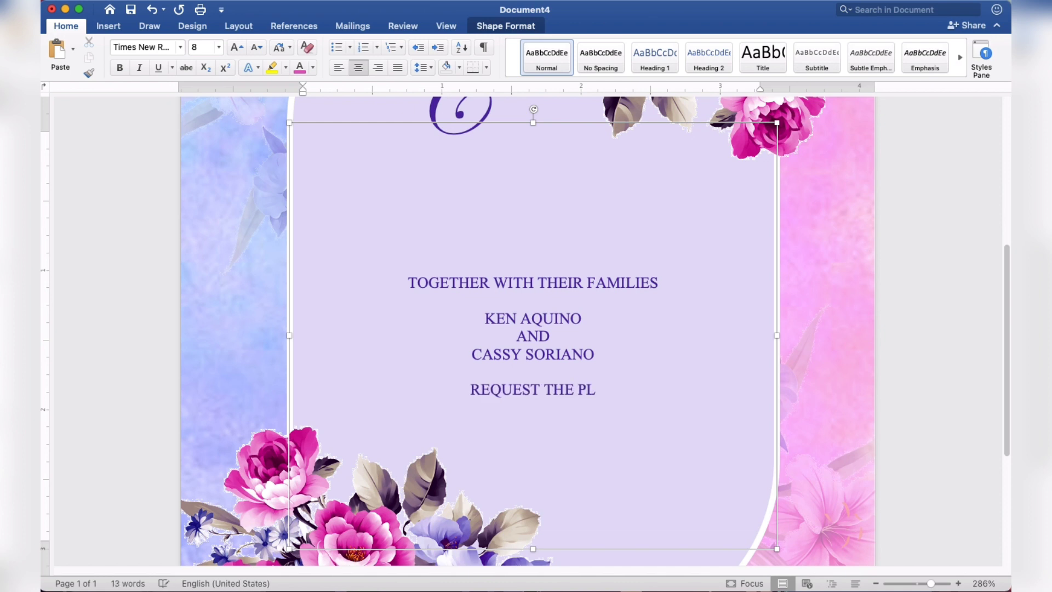
text(EASURE OF )
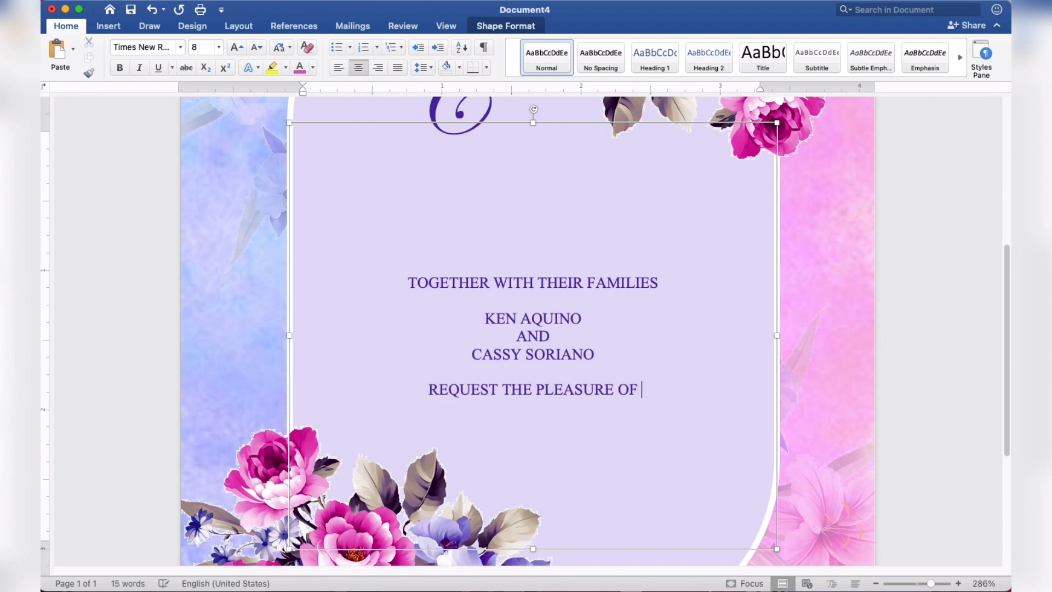
text(YOUR COMPANY)
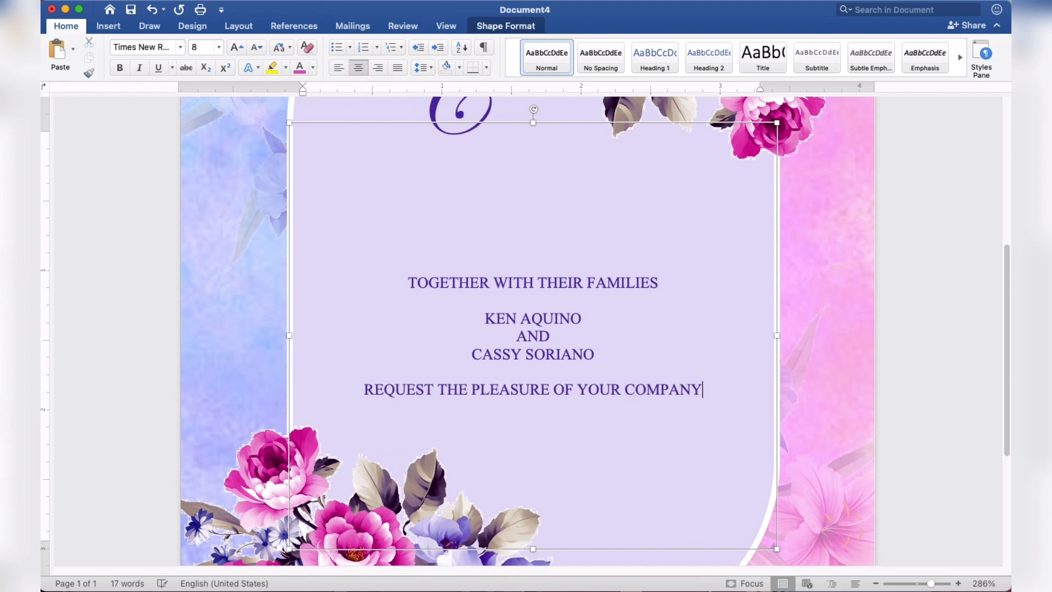
key(Return)
text(AS THEY J)
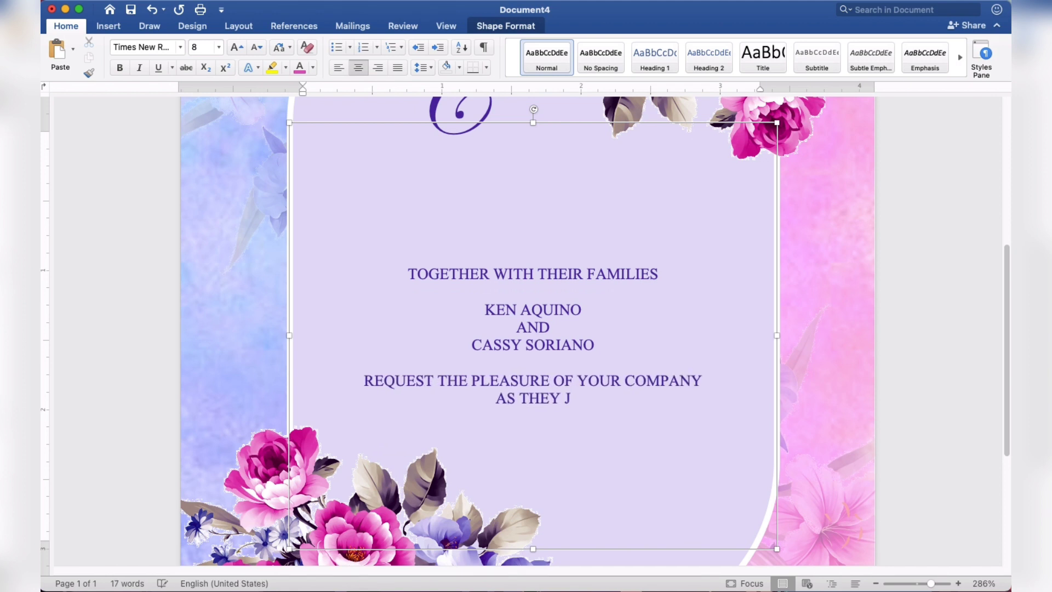
text(OYFULL)
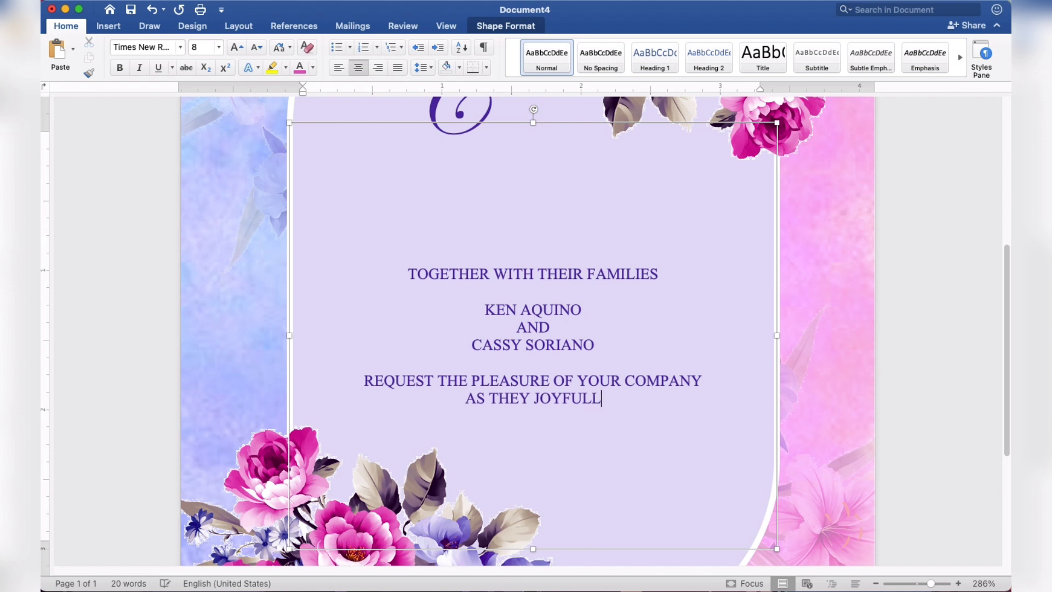
text(Y UNITE IN)
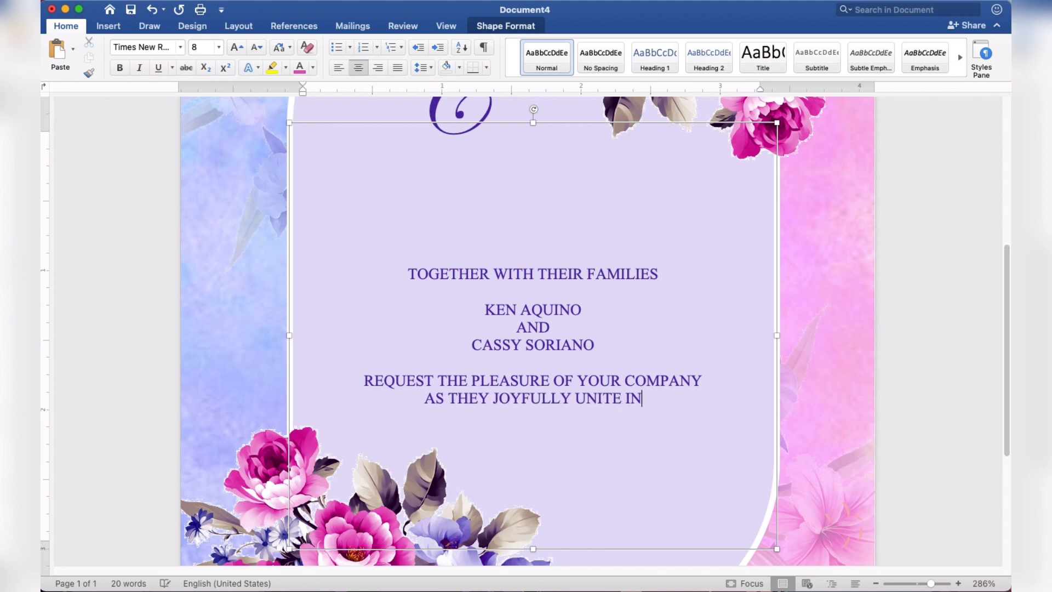
text( MARRIAGE)
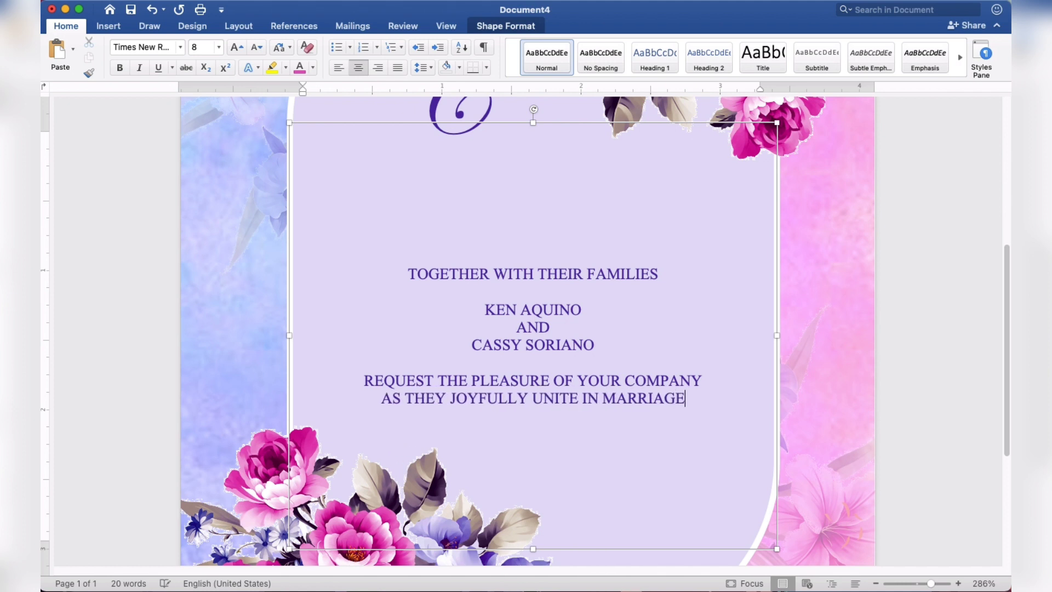
key(Return)
key(Return)
Add the date and time lines: 'SUNDAY', 'DECEMBER 5, 2021', 'O'CLOCK IN THE MORNING'
text(SUND)
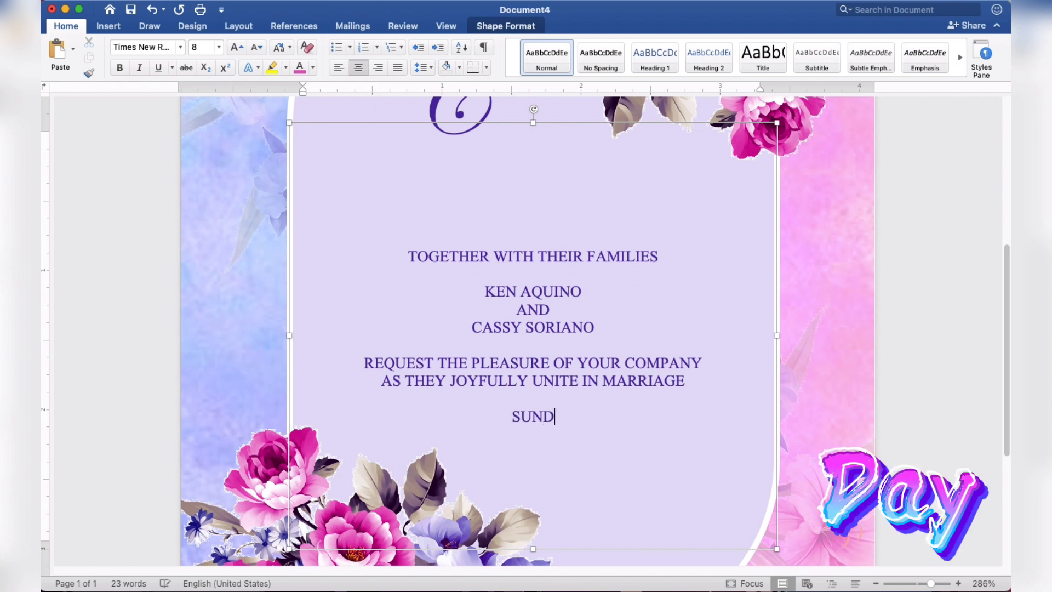
text(AY)
key(Return)
text(DEC)
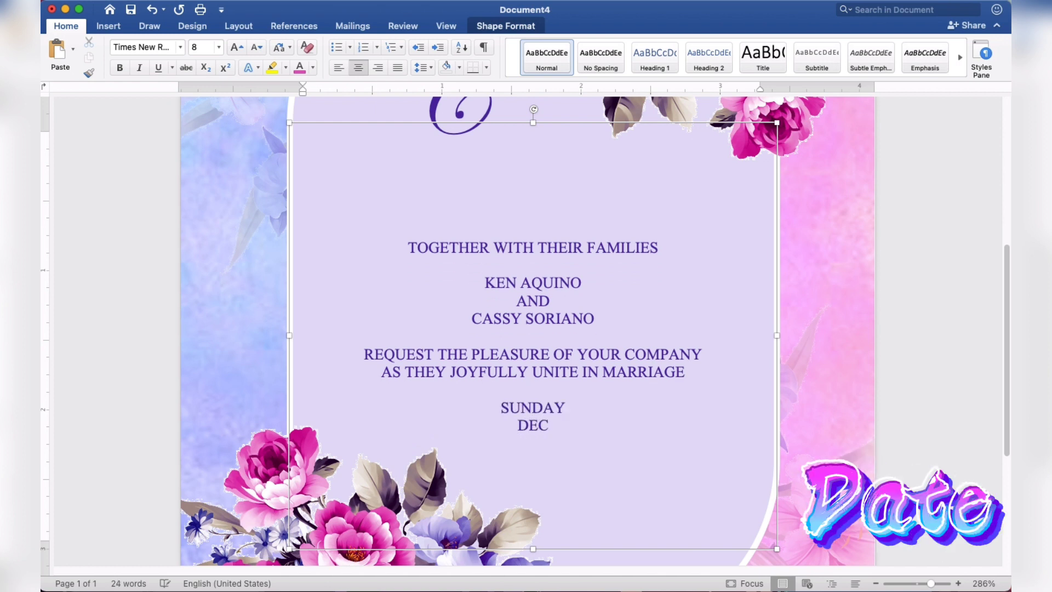
text(EMBER 5,)
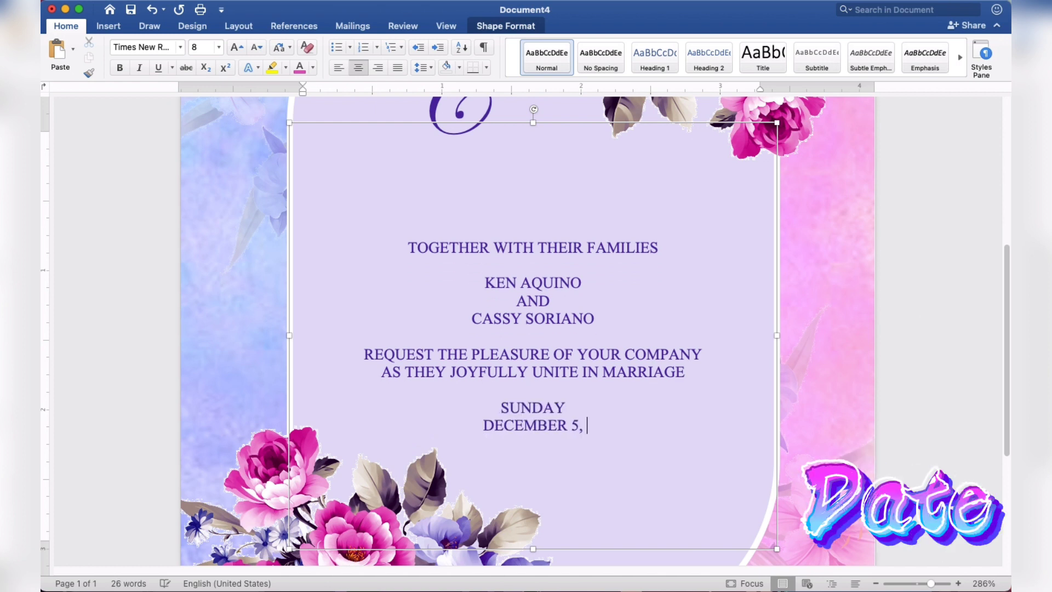
text( 20210)
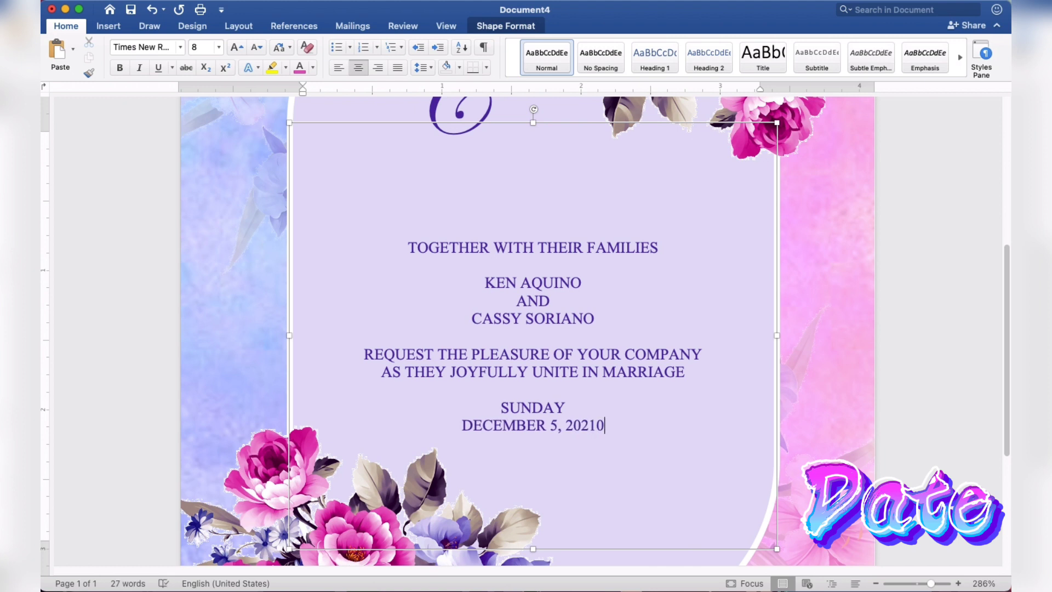
key(BackSpace)
key(Return)
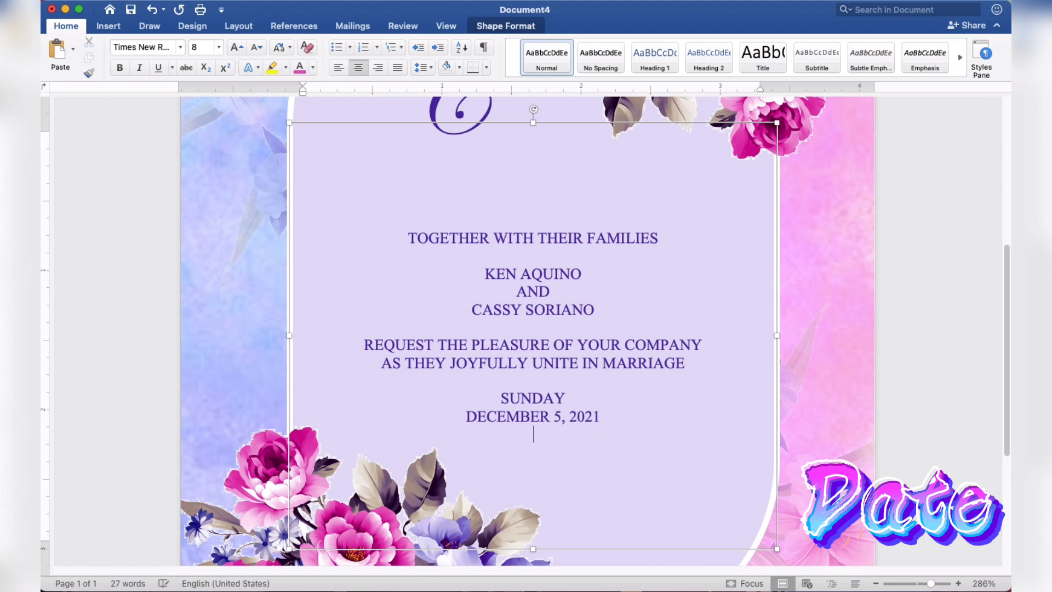
text(10O'CL)
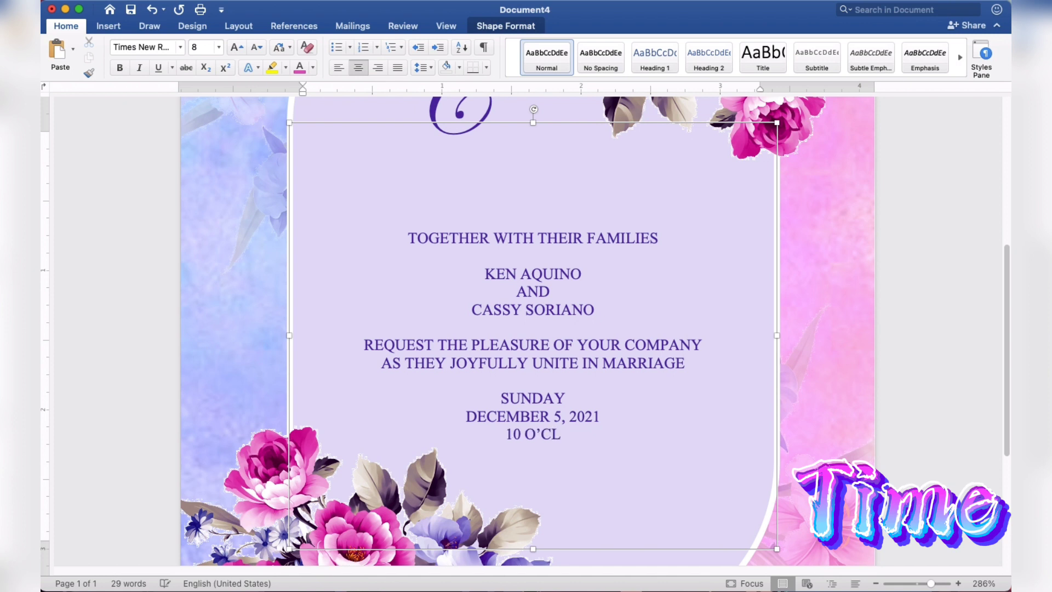
text(OCK IN THE MO)
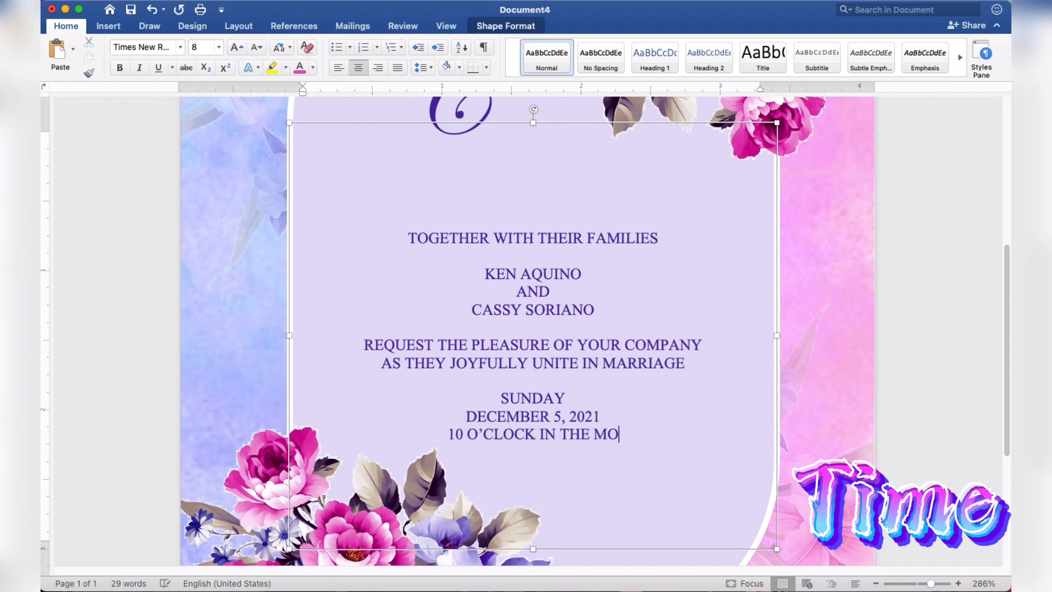
text(RNING)
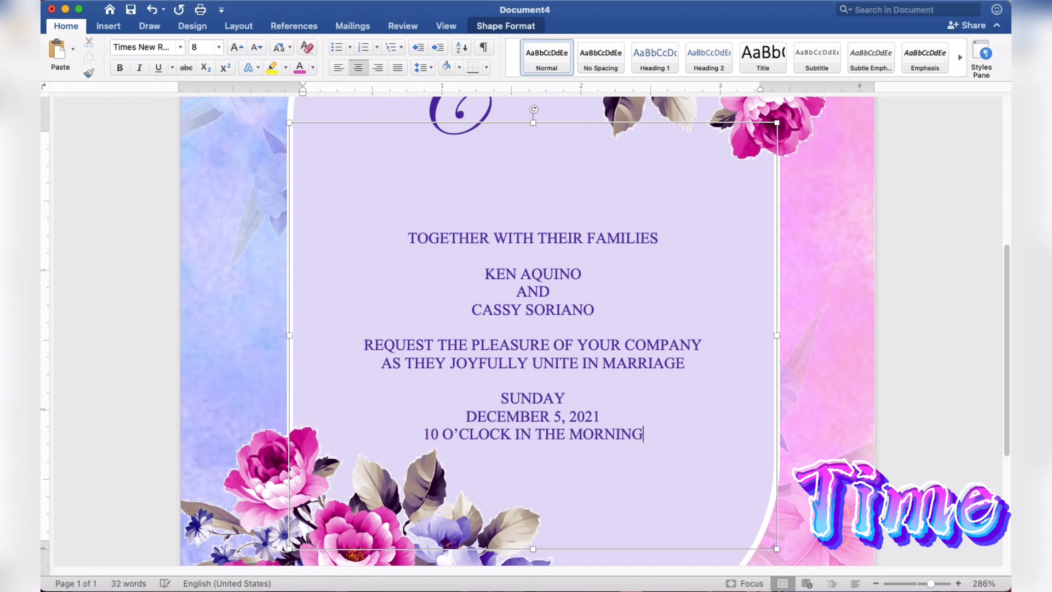
Add 'ST. THOMAS AQUINAS PARISH CHURCH' and its town, then 'Reception to follow' two lines below
key(Return)
text(ST. THO)
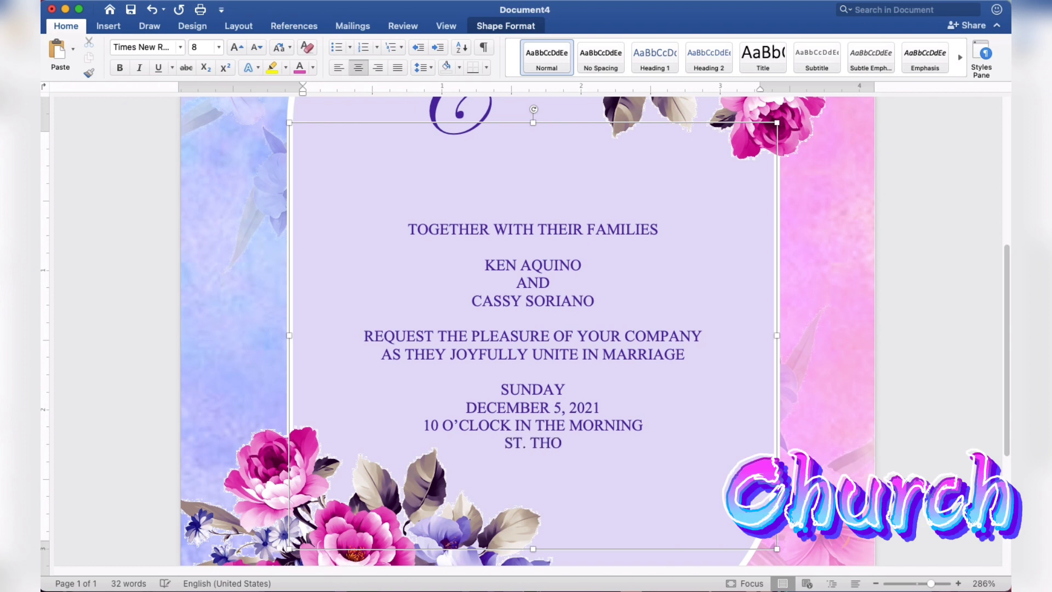
text(MAS AQUINAS)
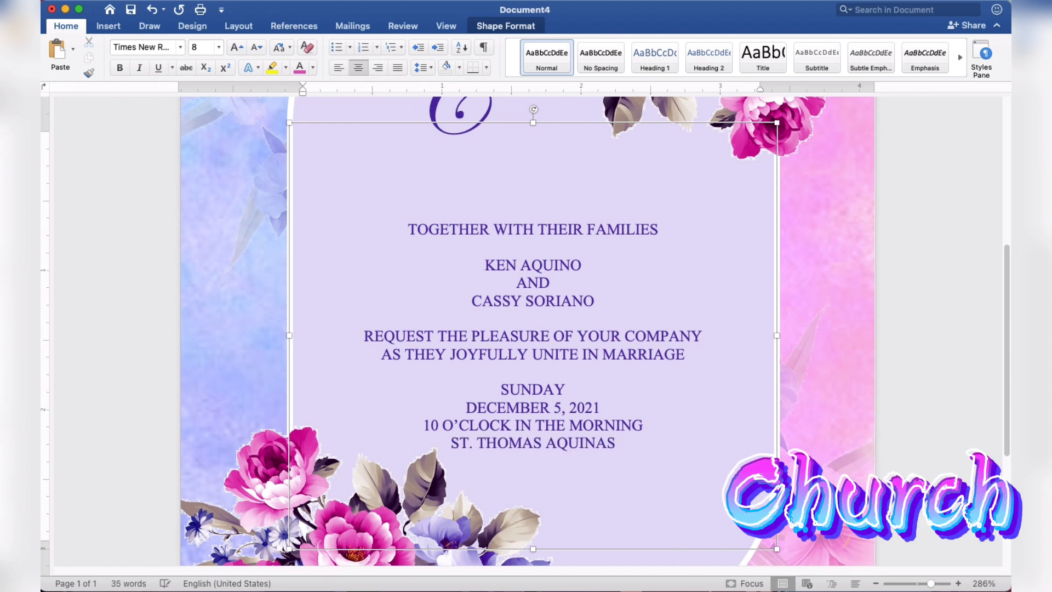
text( PARI)
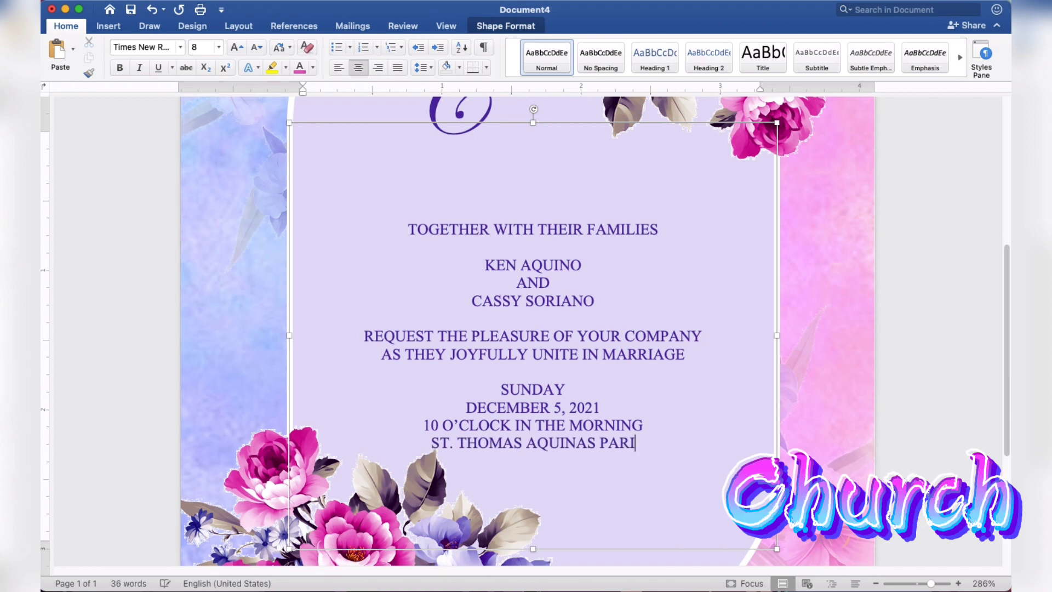
text(SH CHURCH)
key(Return)
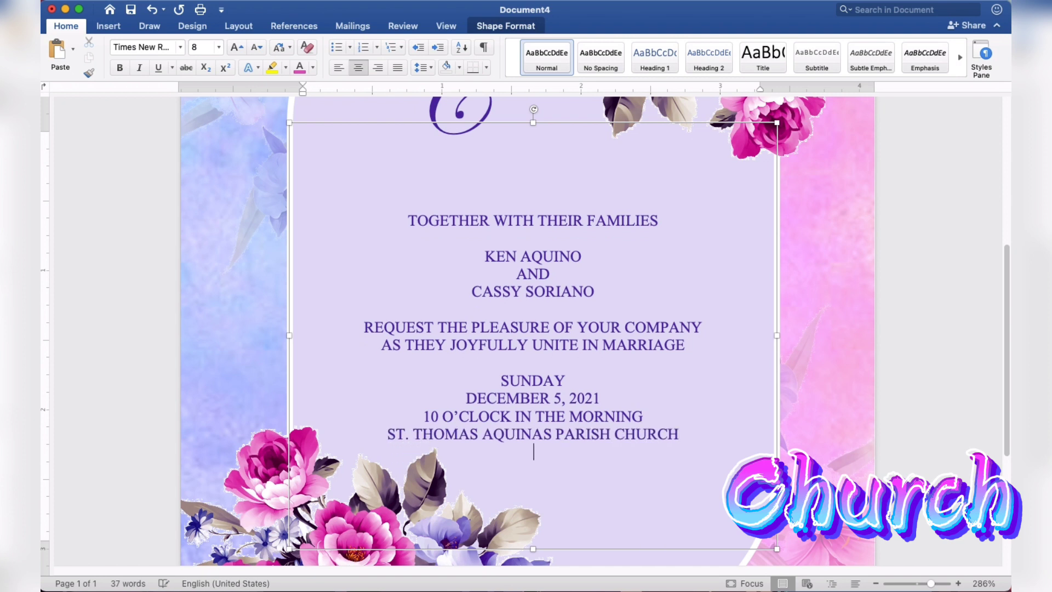
text(MANGALDAN )
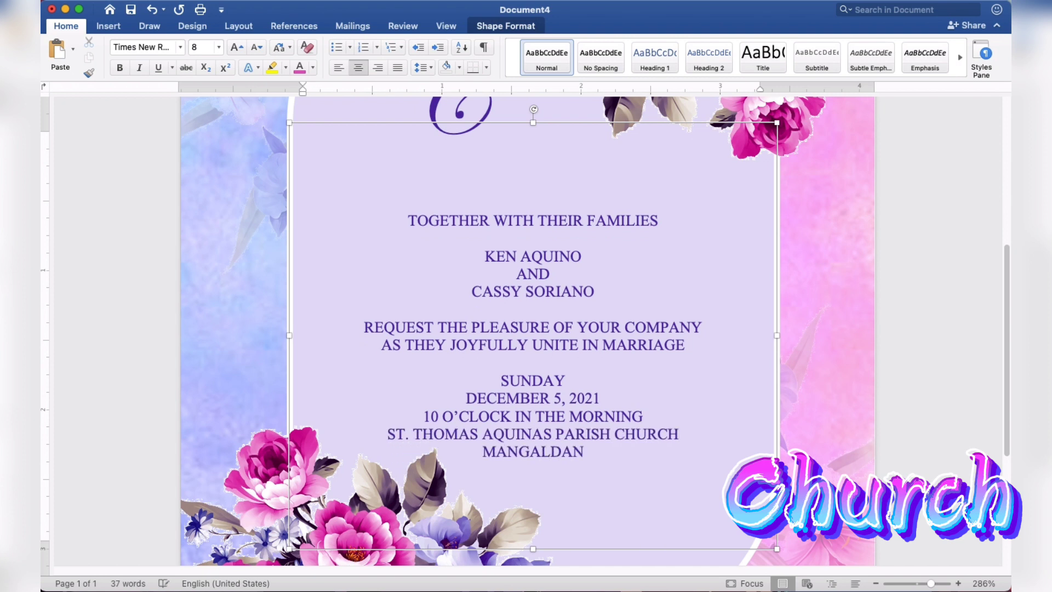
text(PANGASI)
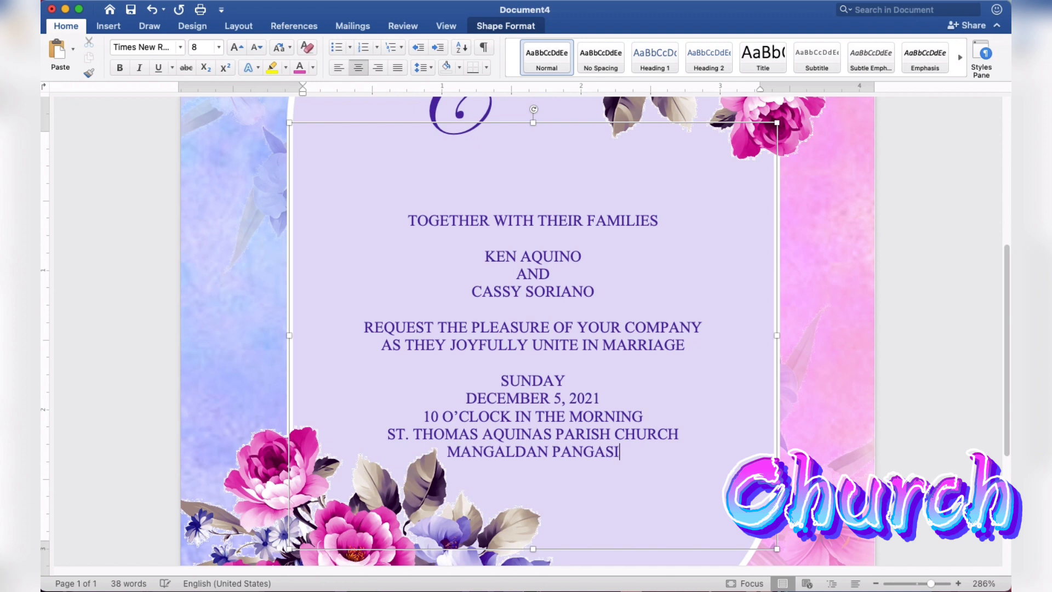
text(NAN)
key(Return)
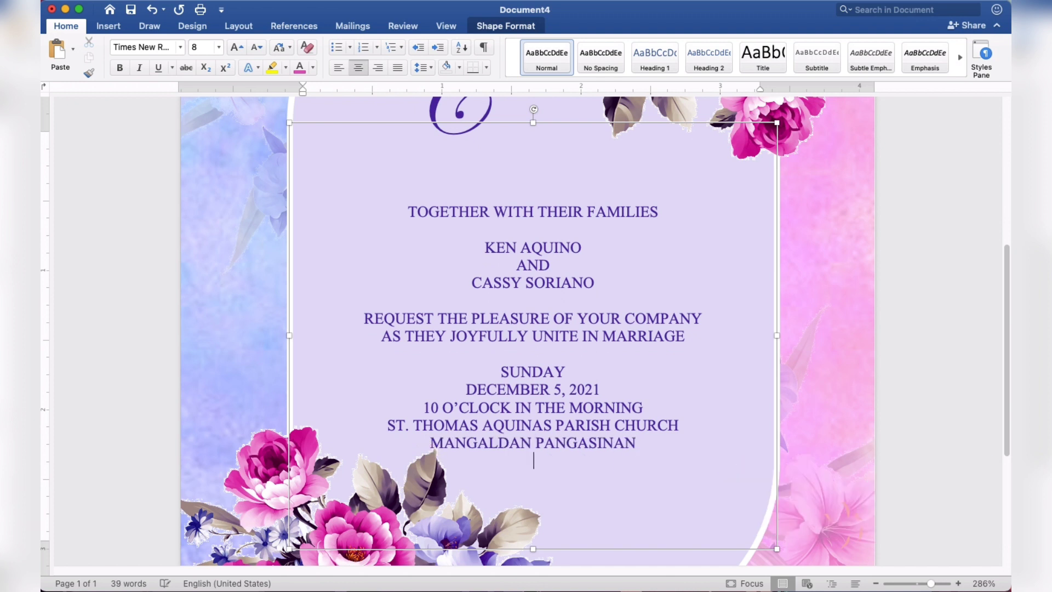
key(Return)
text(Rec)
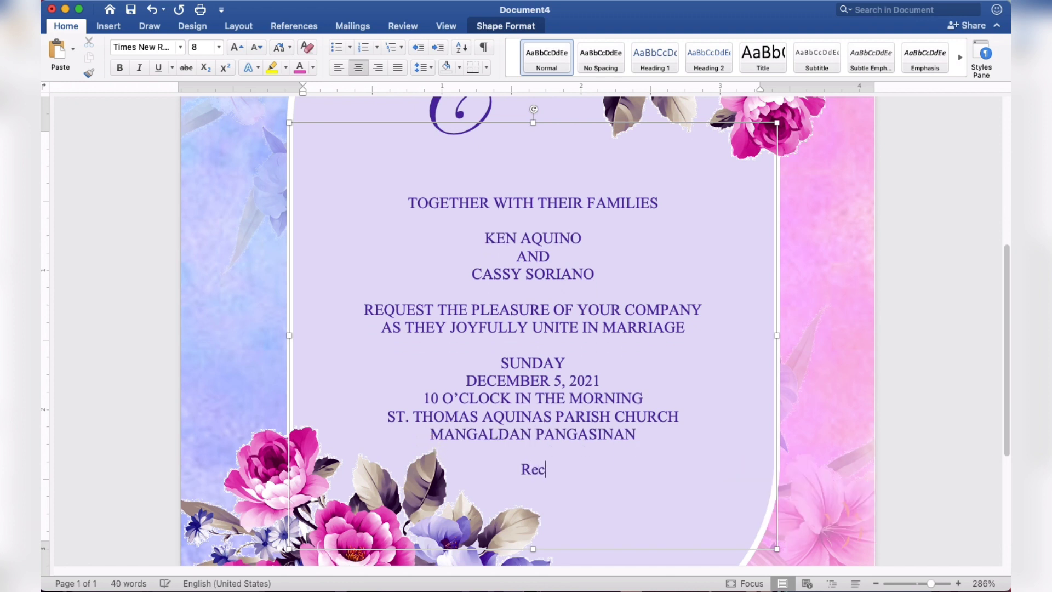
text(eption to)
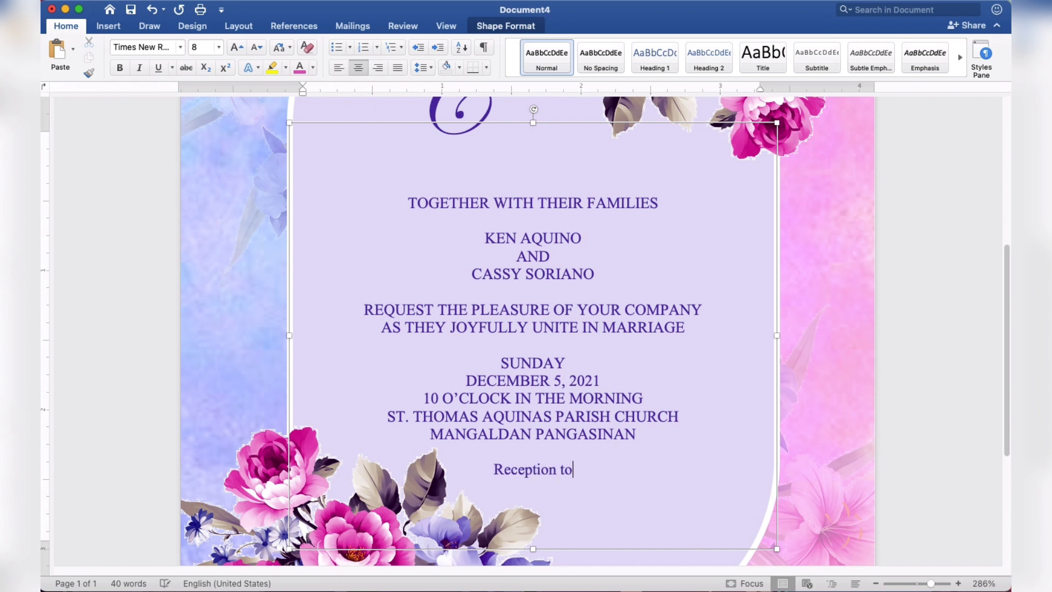
text( follow)
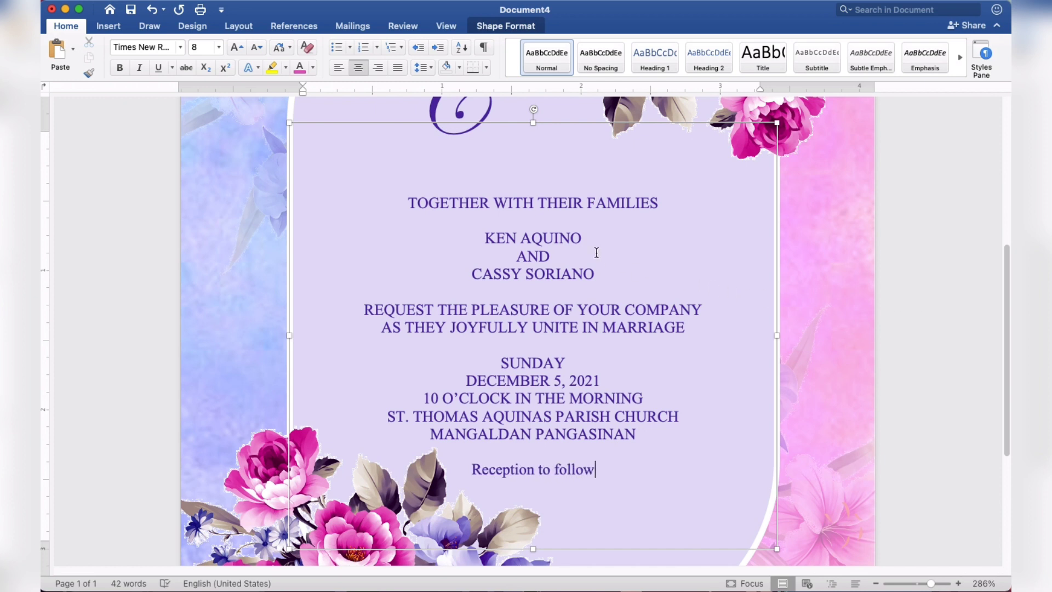
Enlarge both couple's names and the 'Reception to follow' line to 15 pt
drag(589, 236, 486, 237)
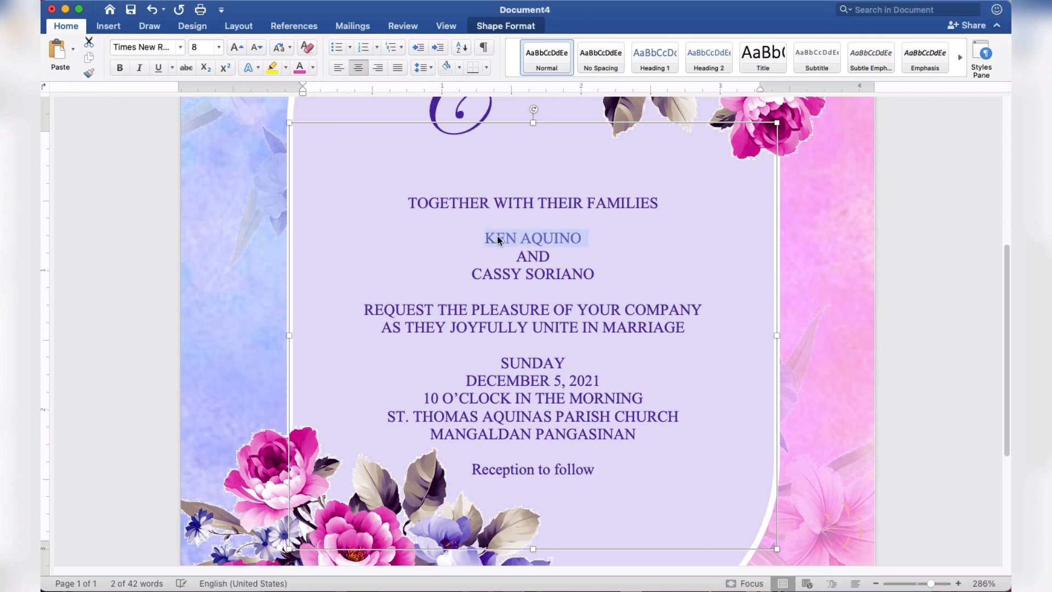
drag(597, 274, 509, 277)
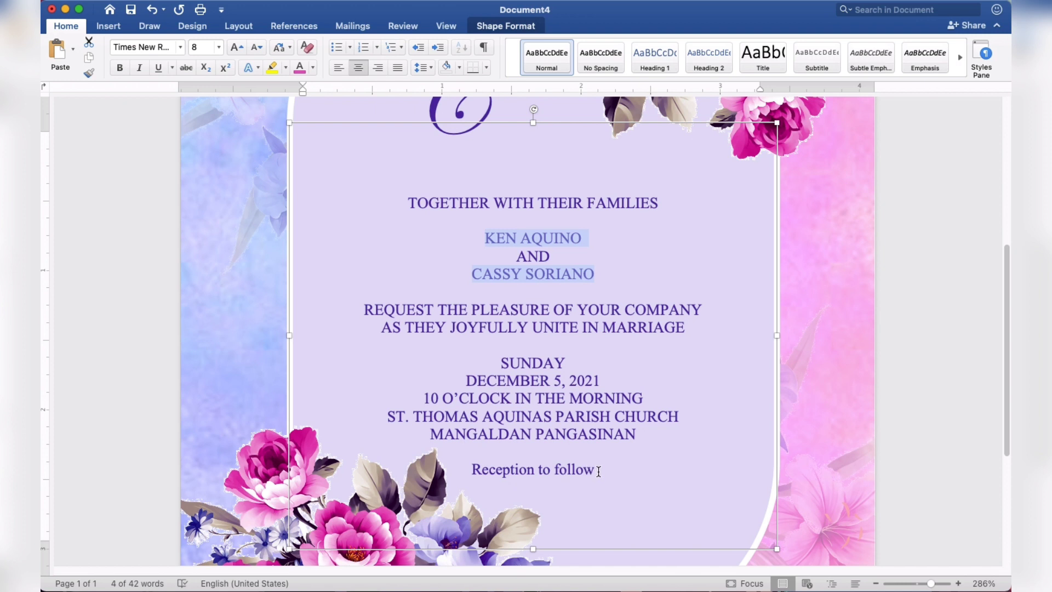
drag(599, 471, 501, 478)
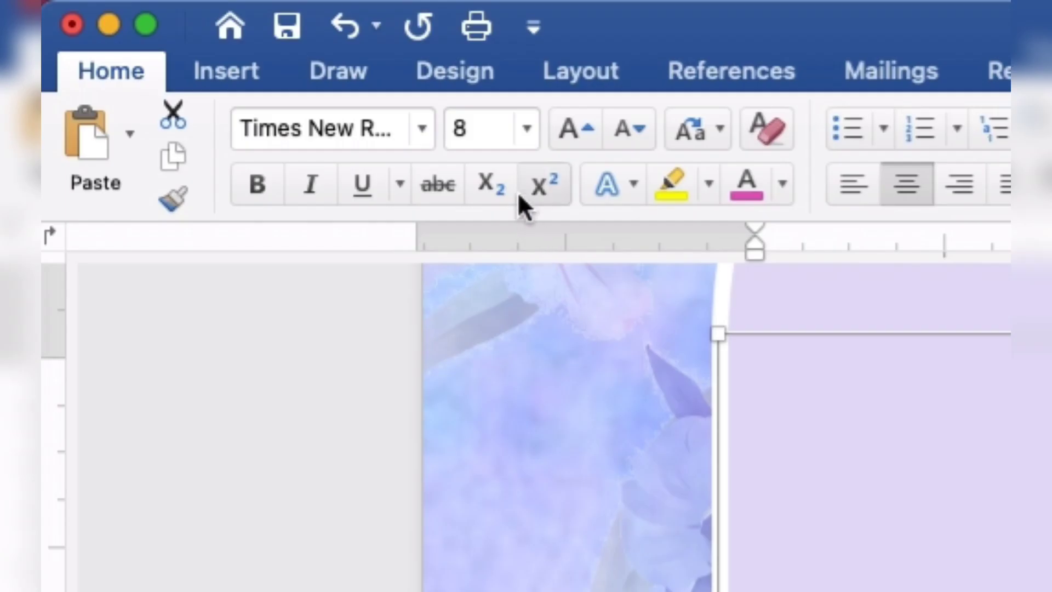
click(193, 46)
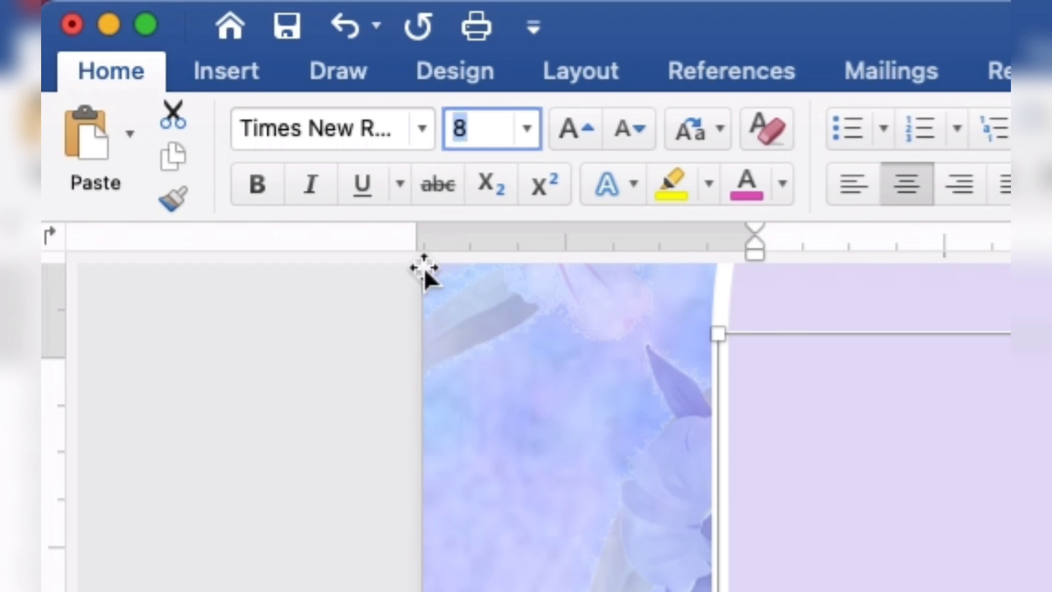
text(15)
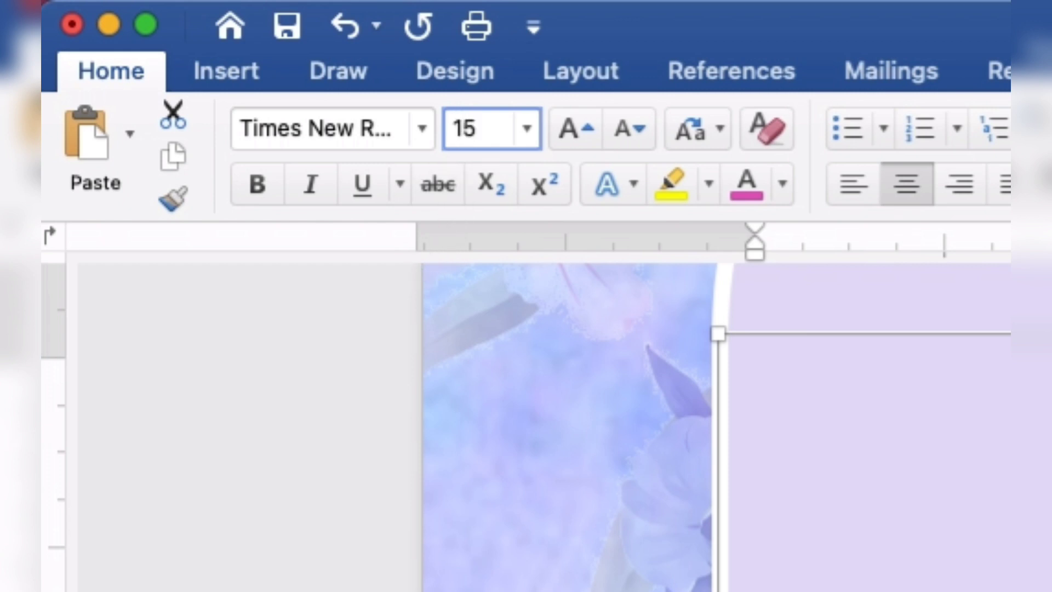
key(Return)
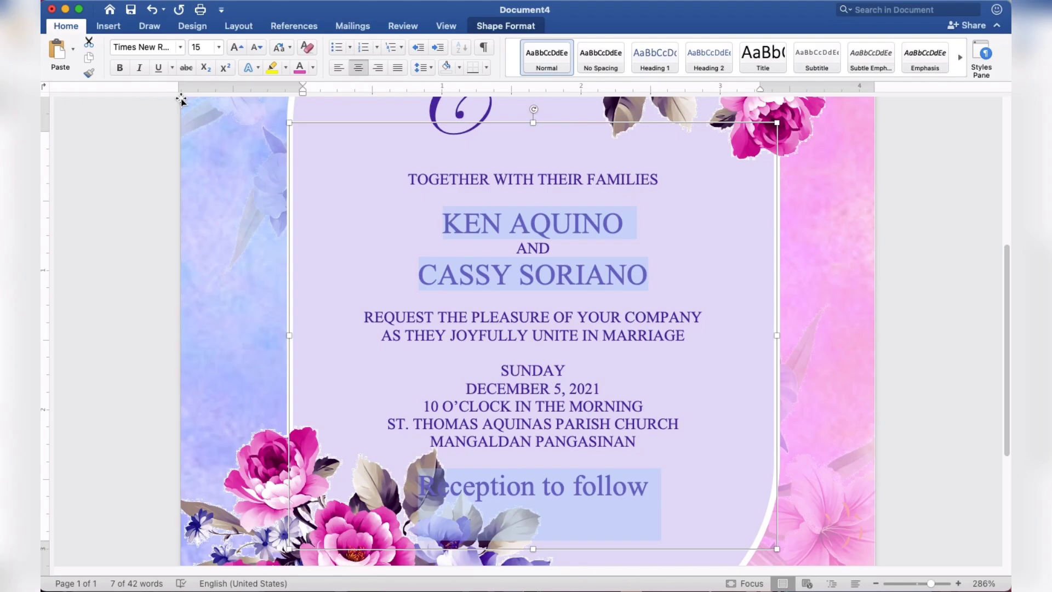
Reselect just the two name lines, leaving out the AND between them
click(634, 232)
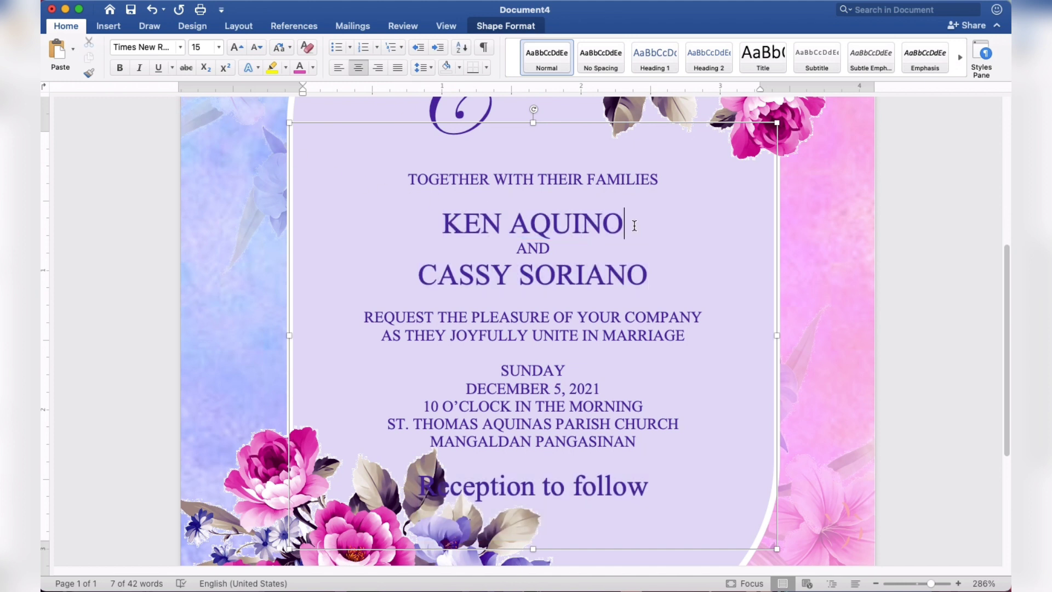
drag(634, 233, 445, 230)
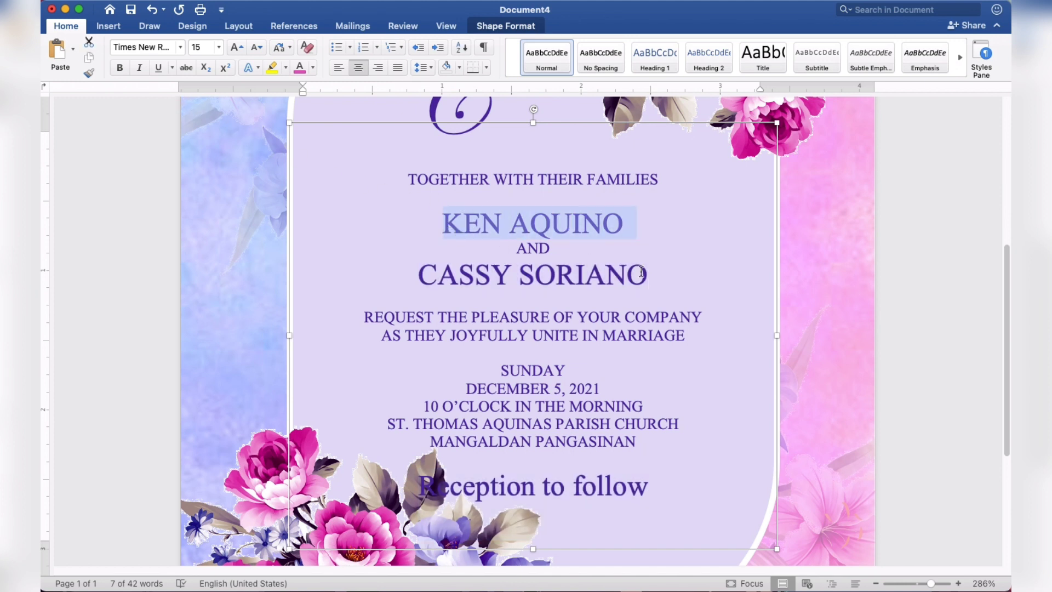
drag(650, 273, 450, 273)
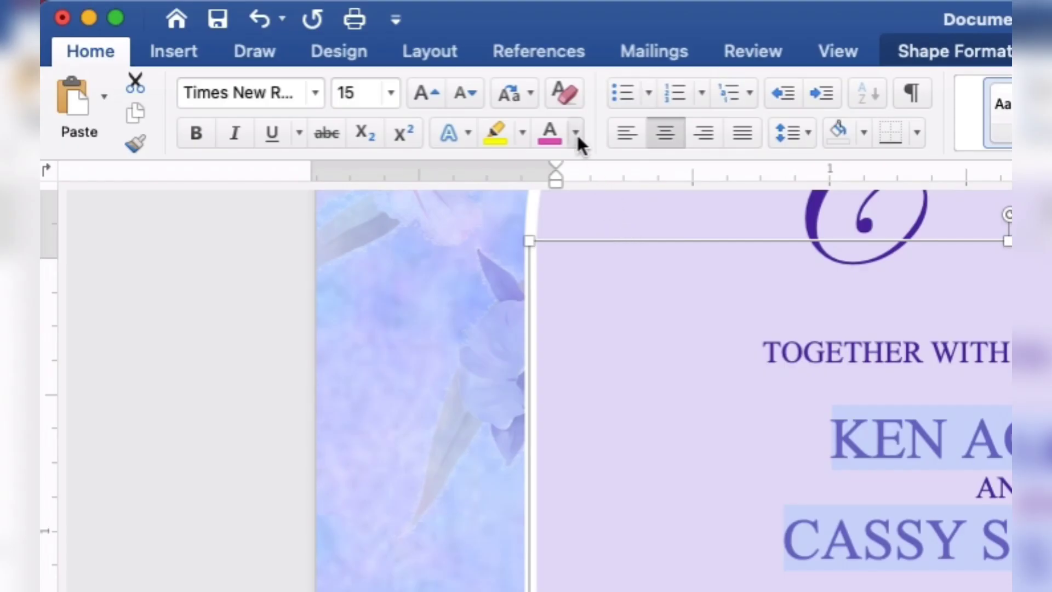
Color the selected names with the recent pink, and set 'Reception to follow' in Edwardian Script ITC
click(314, 68)
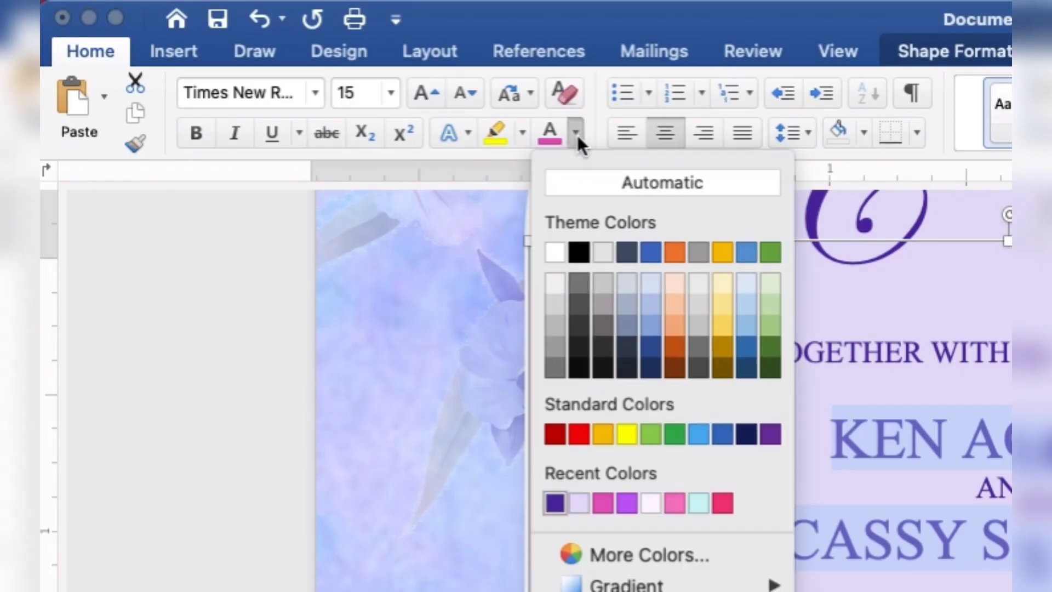
click(605, 503)
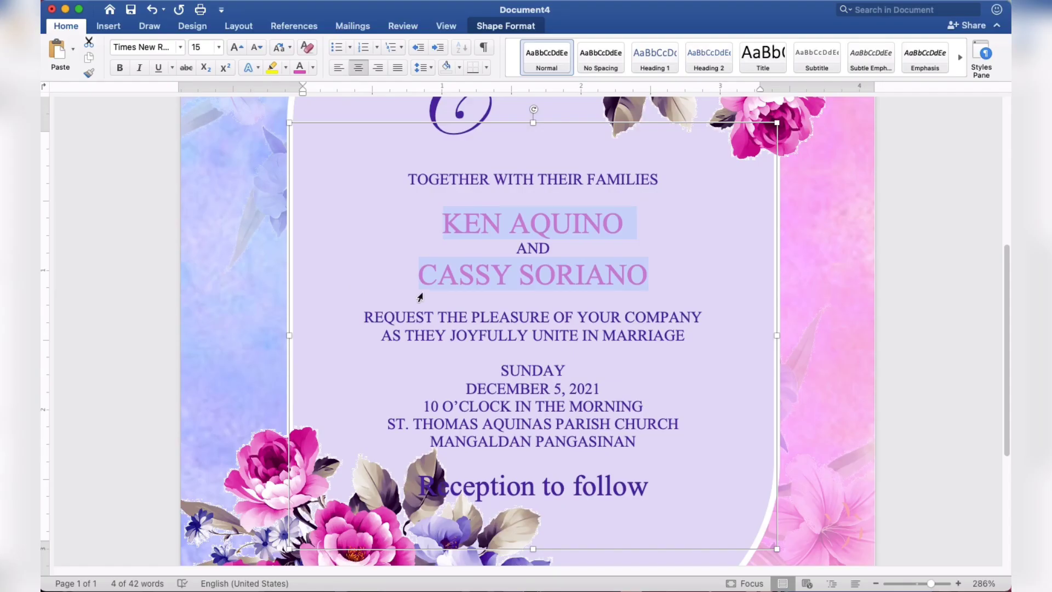
click(670, 491)
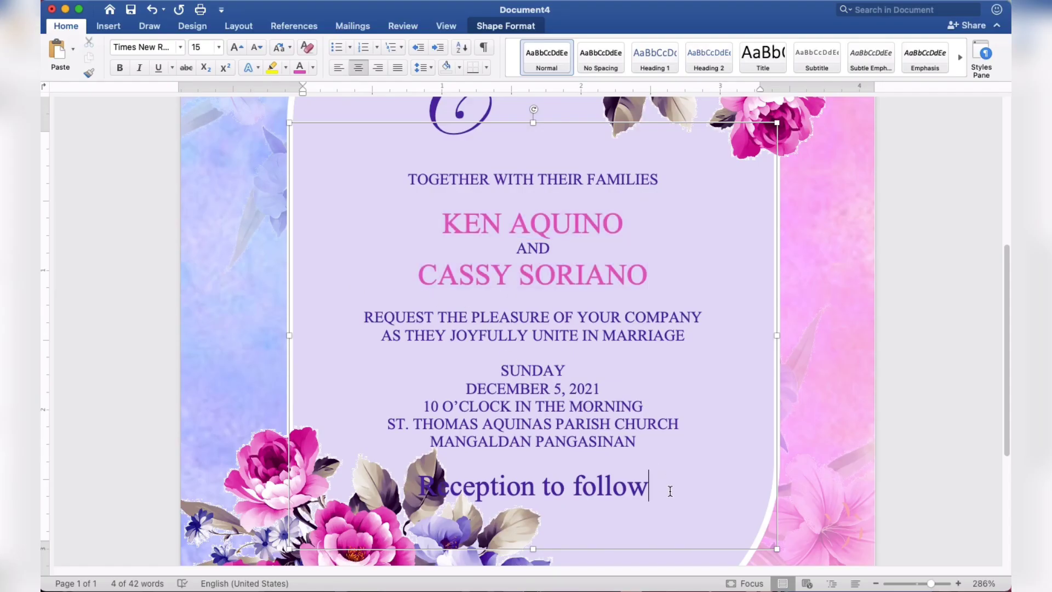
triple_click(519, 494)
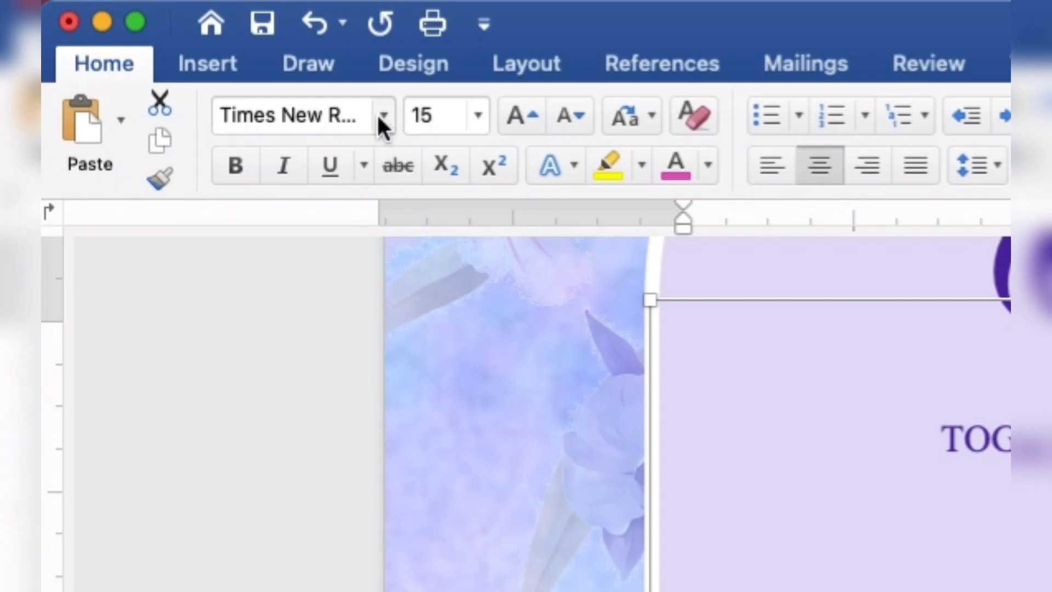
click(382, 118)
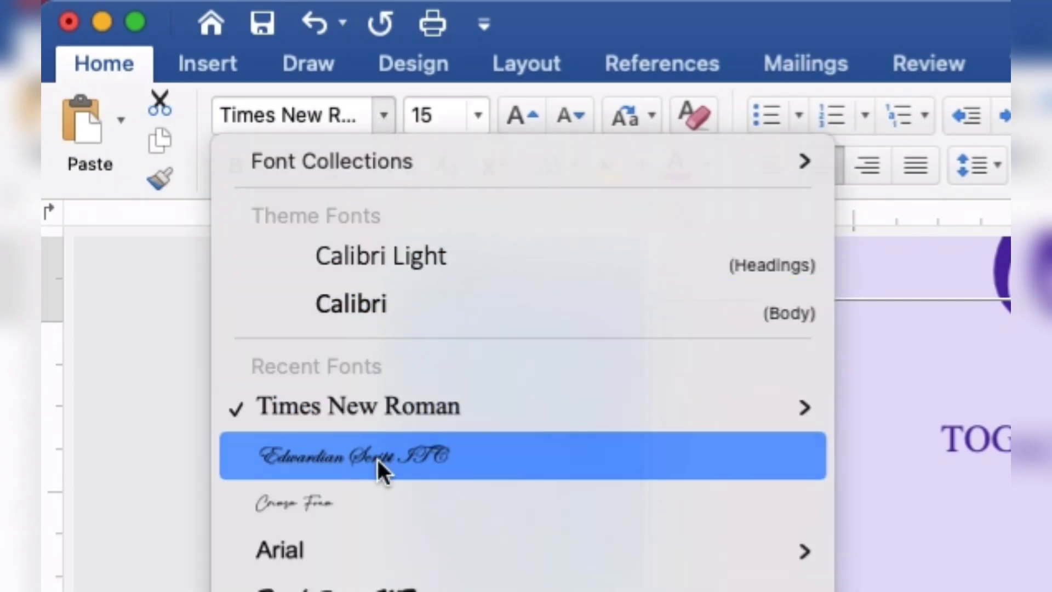
click(377, 459)
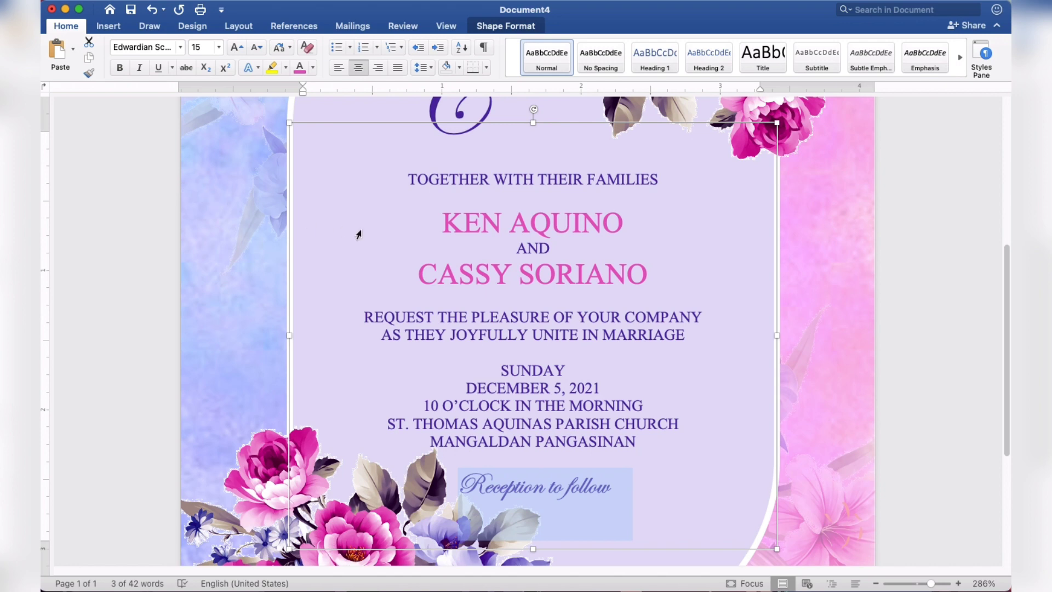
Nudge the invitation text box up three increments so it sits just beneath the KC monogram
scroll(724, 311, down, 3)
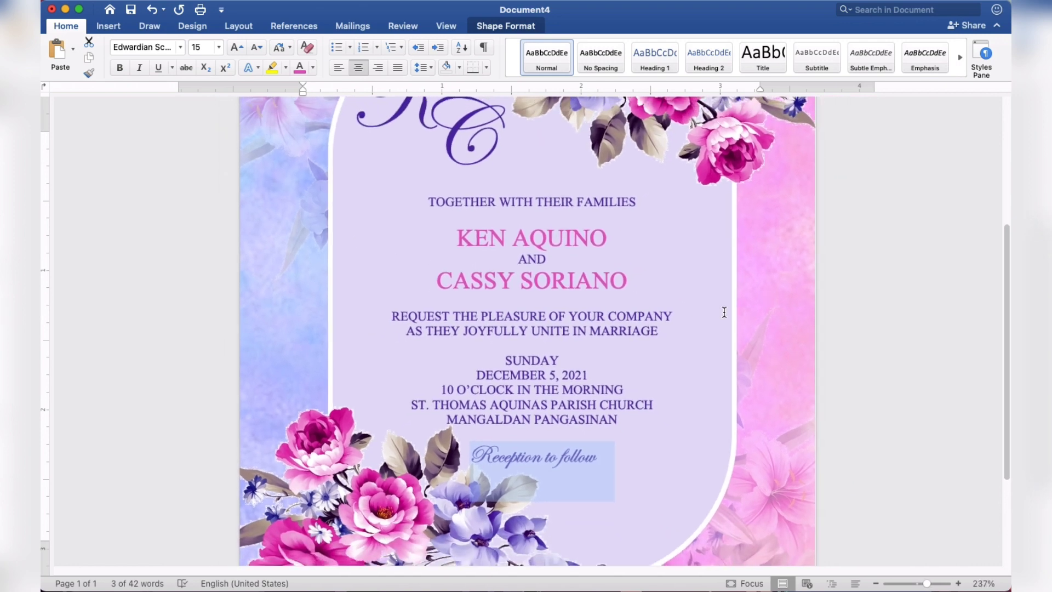
scroll(724, 312, down, 3)
scroll(724, 312, down, 2)
scroll(724, 311, down, 1)
scroll(724, 311, down, 1)
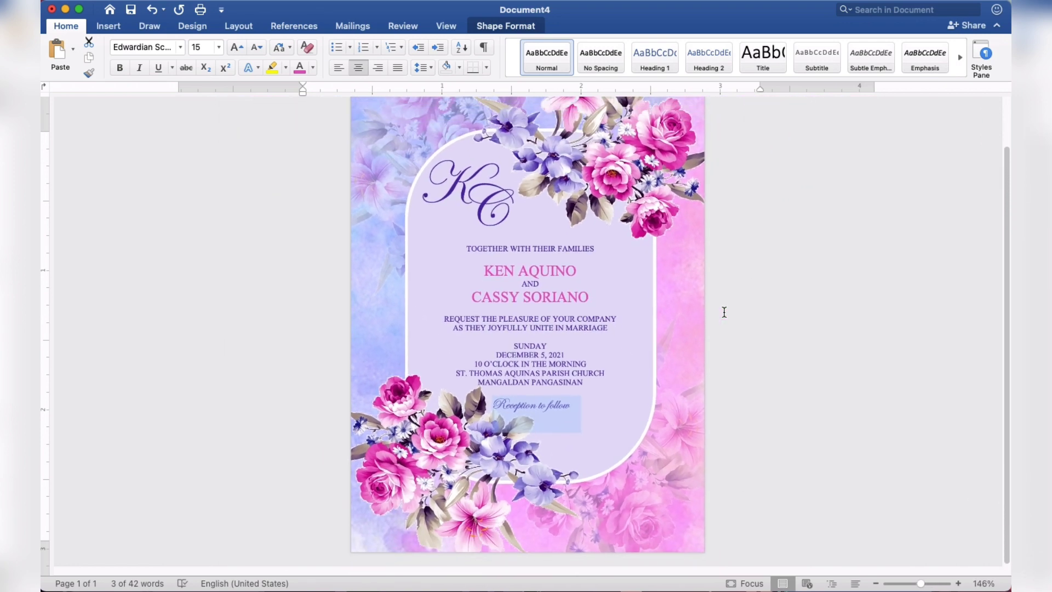
scroll(724, 311, down, 1)
scroll(724, 311, down, 1)
scroll(724, 312, down, 1)
scroll(724, 312, down, 1)
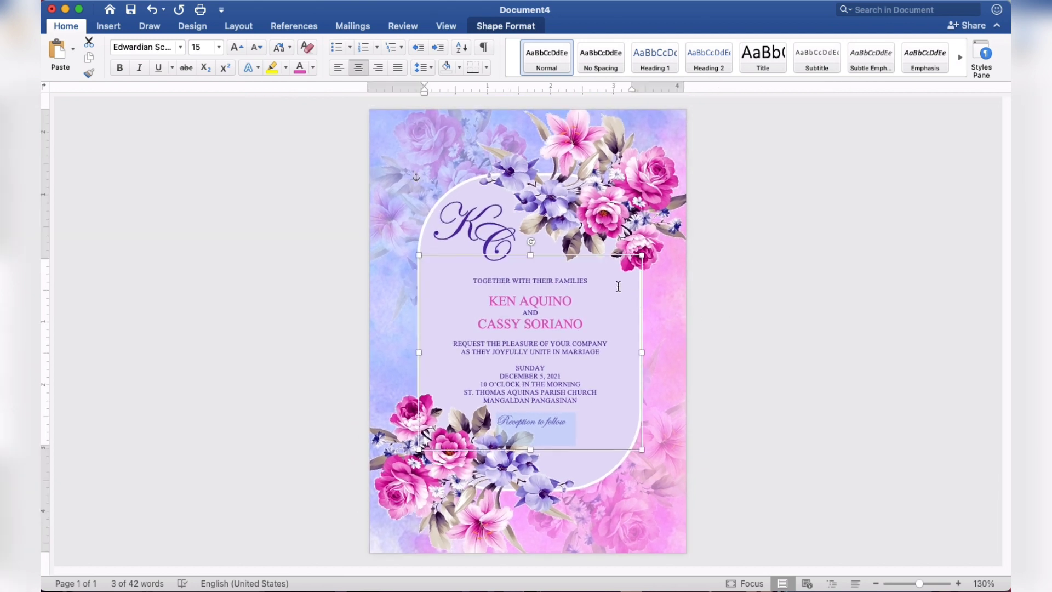
click(583, 258)
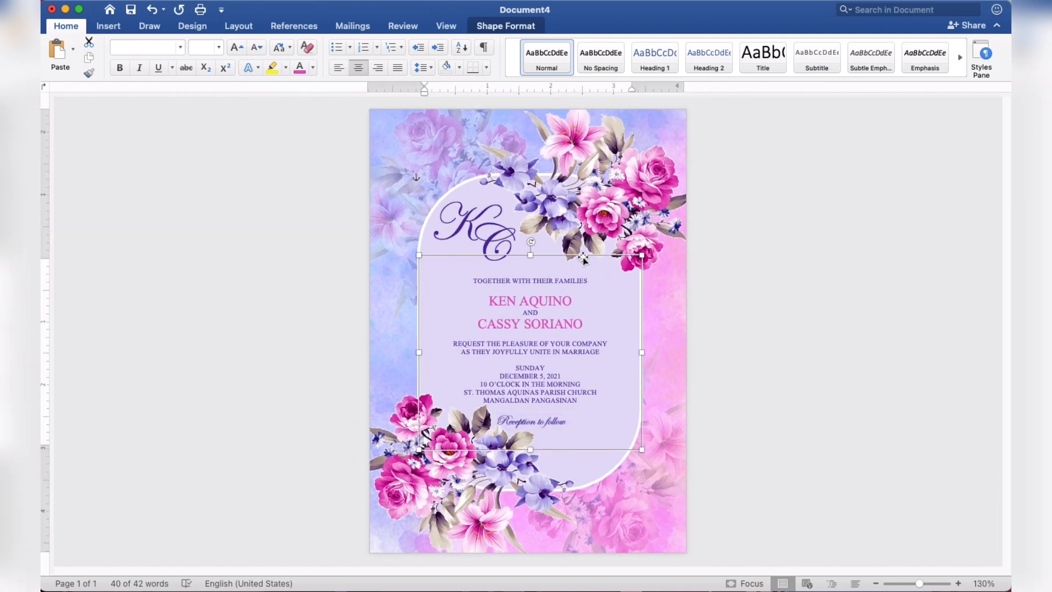
key(Up)
key(Up)
key(Up)
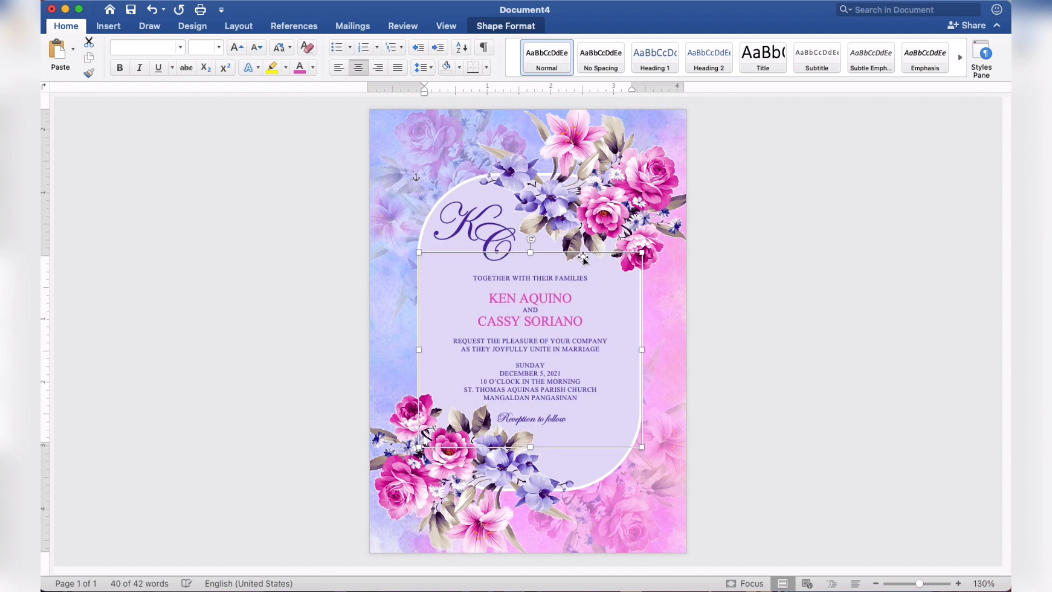
key(Up)
key(Up)
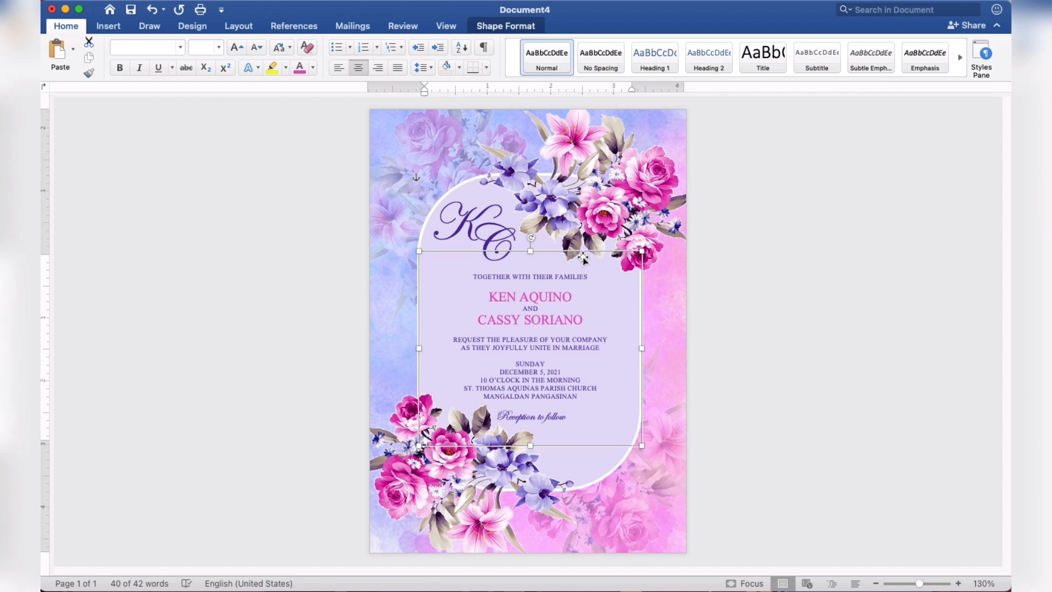
key(Up)
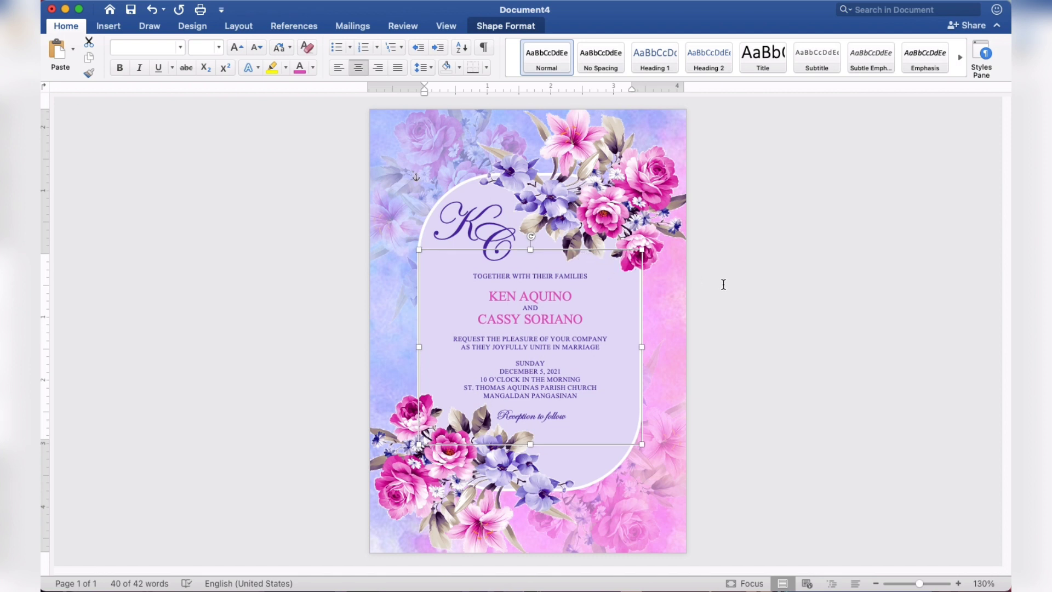
key(Escape)
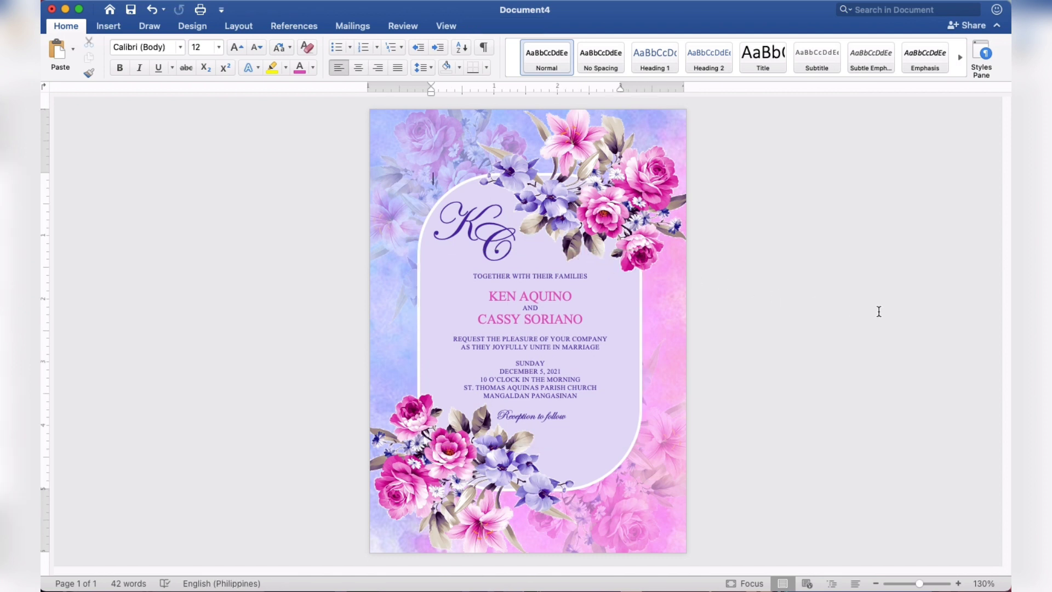